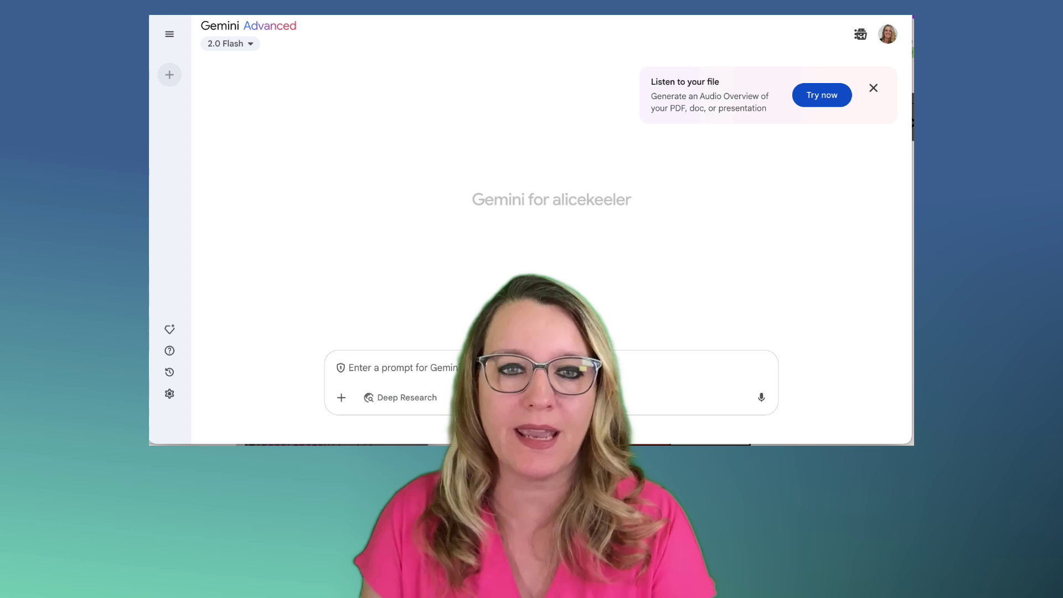
- Ask Gemini to 'Write a lesson on figurative language'
type("Write a less")
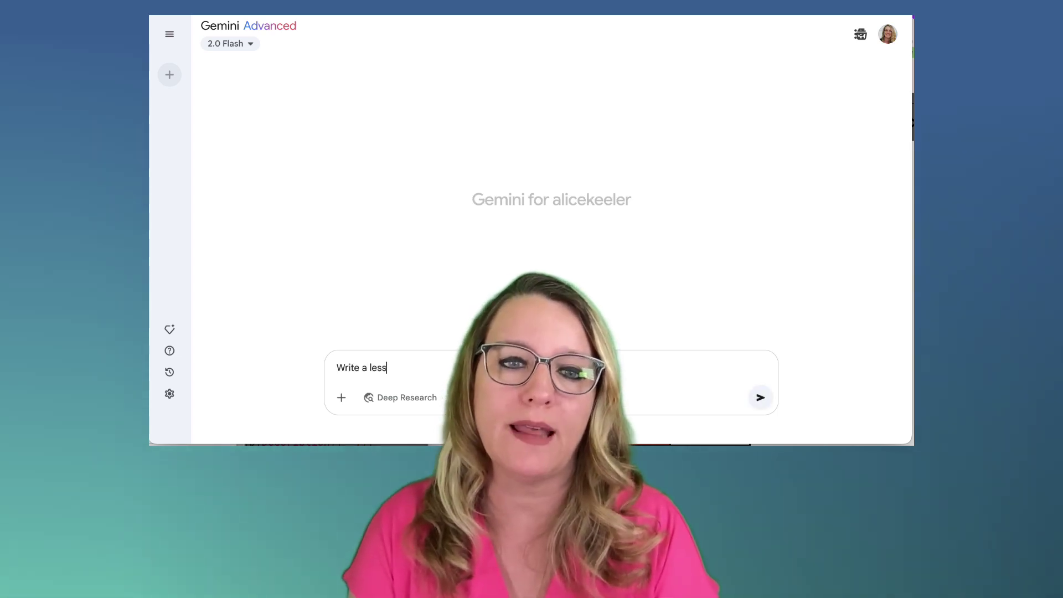
type(" la")
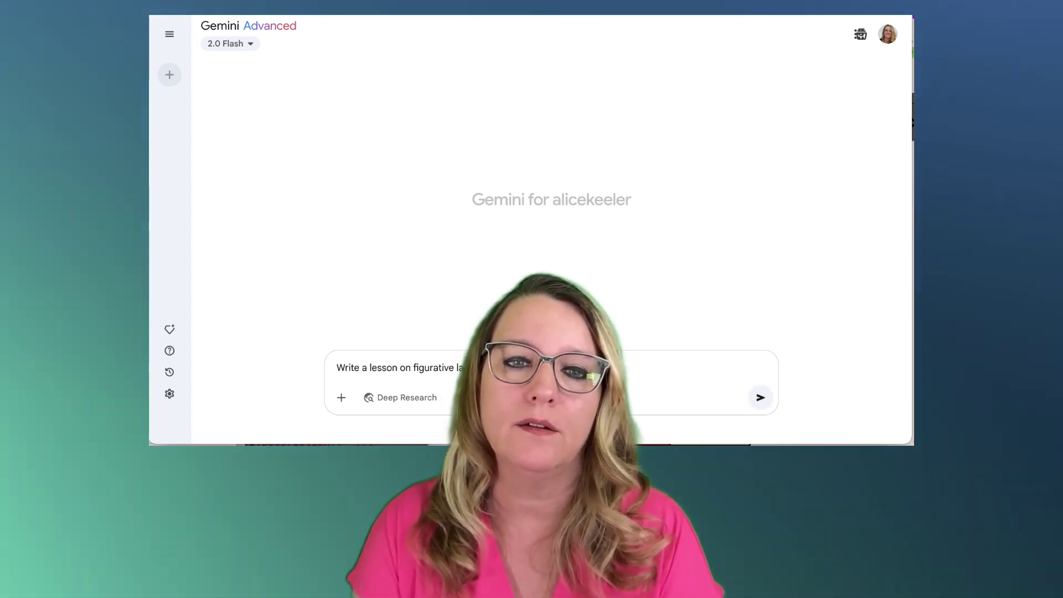
type("nguage")
key("Return")
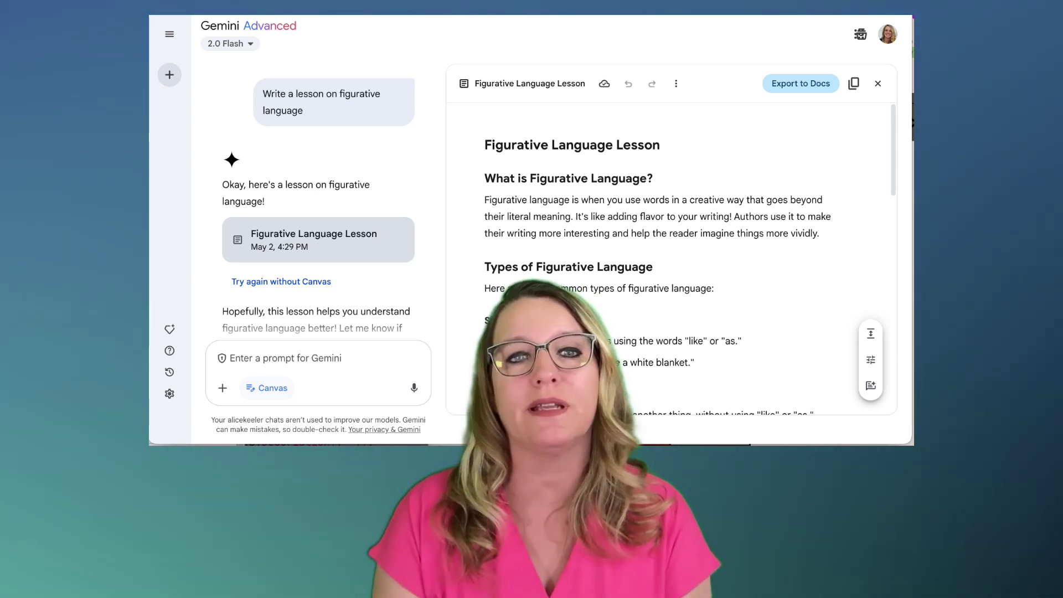
- Ask Gemini to 'Make this more student centered'
left_click(313, 360)
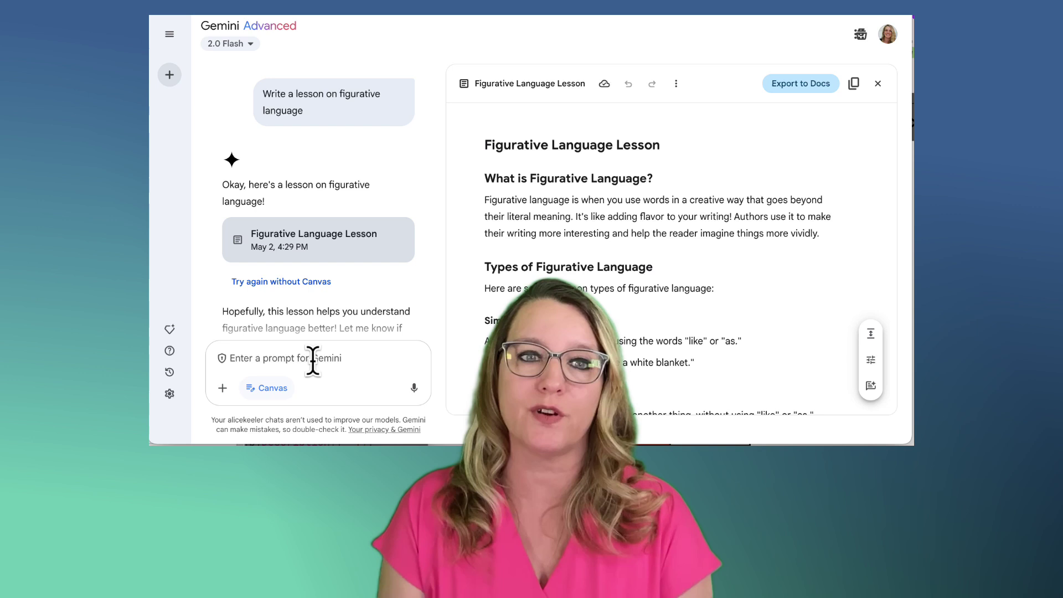
type("T")
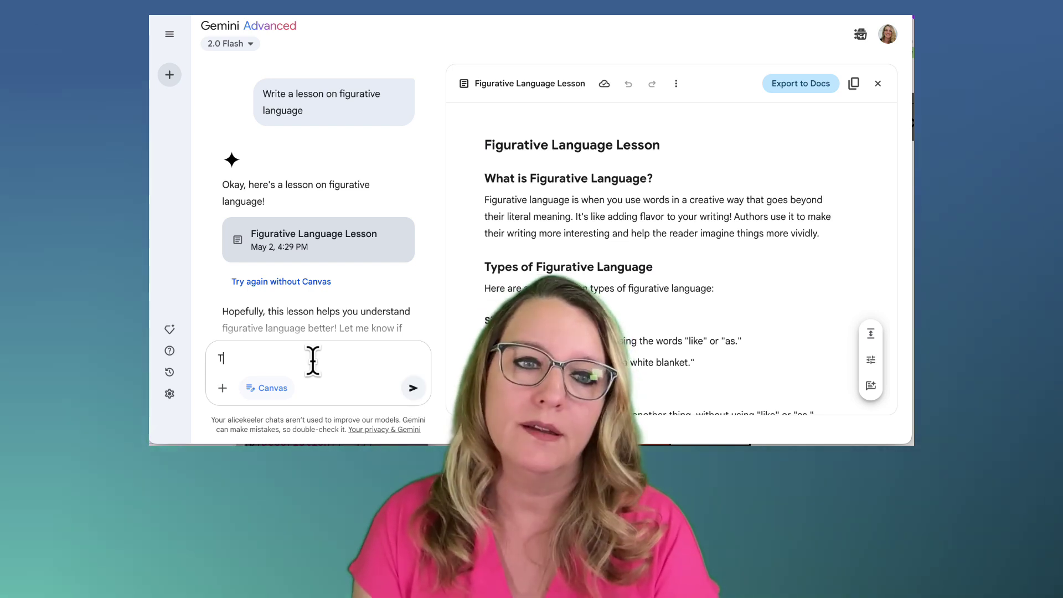
type("Make ")
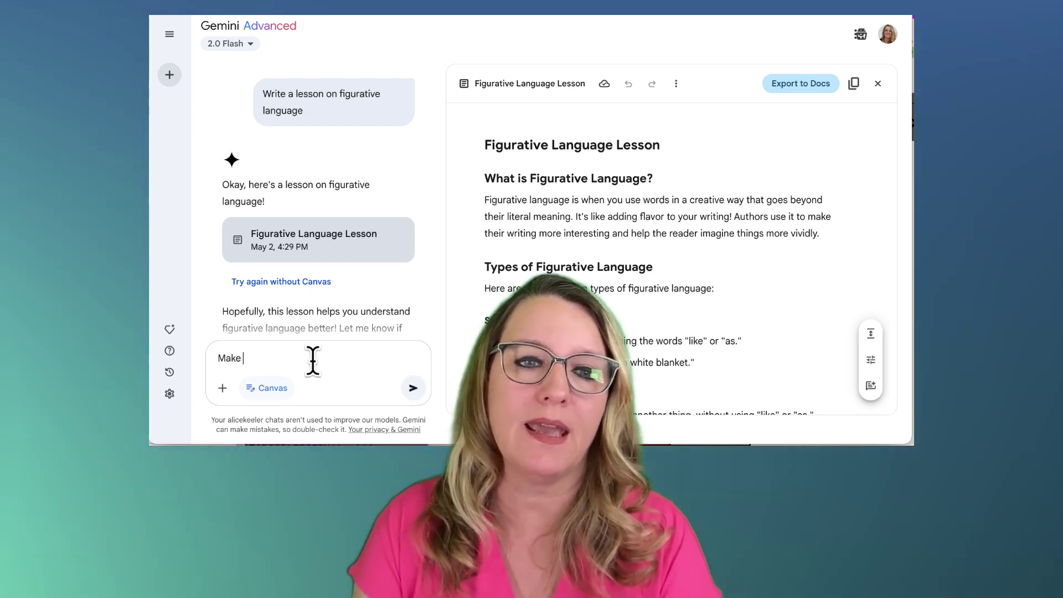
type("this more student")
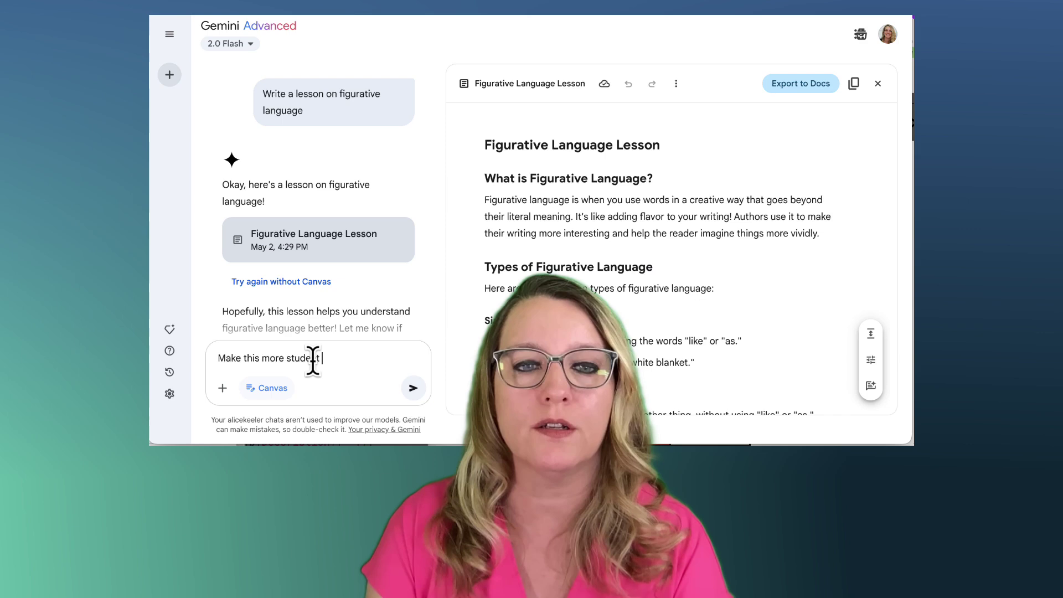
type(" centered")
key("Return")
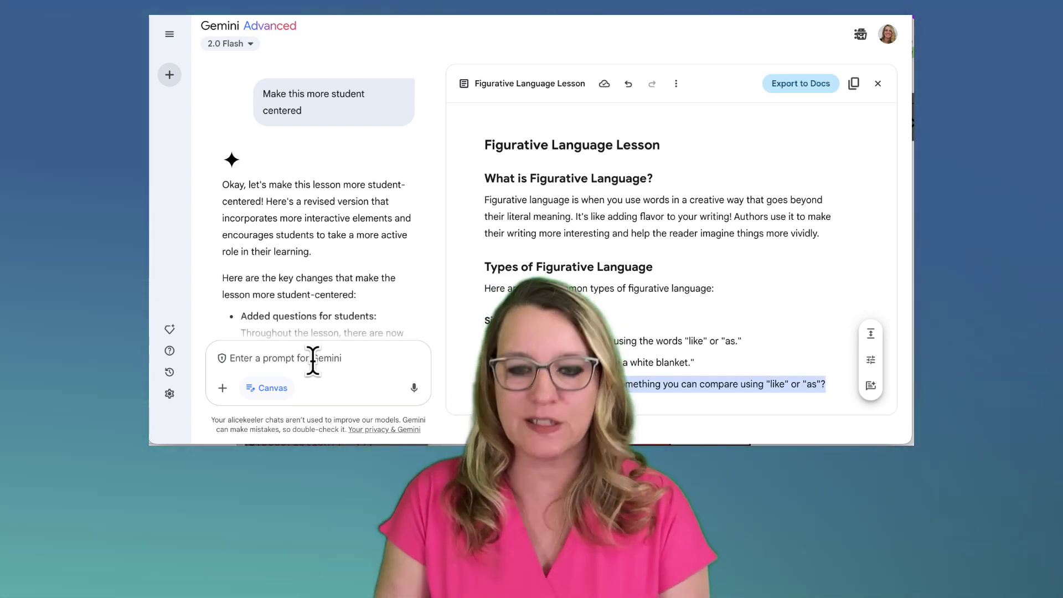
- Request a rubric and a quiz to go along with this lesson
type("Make arub")
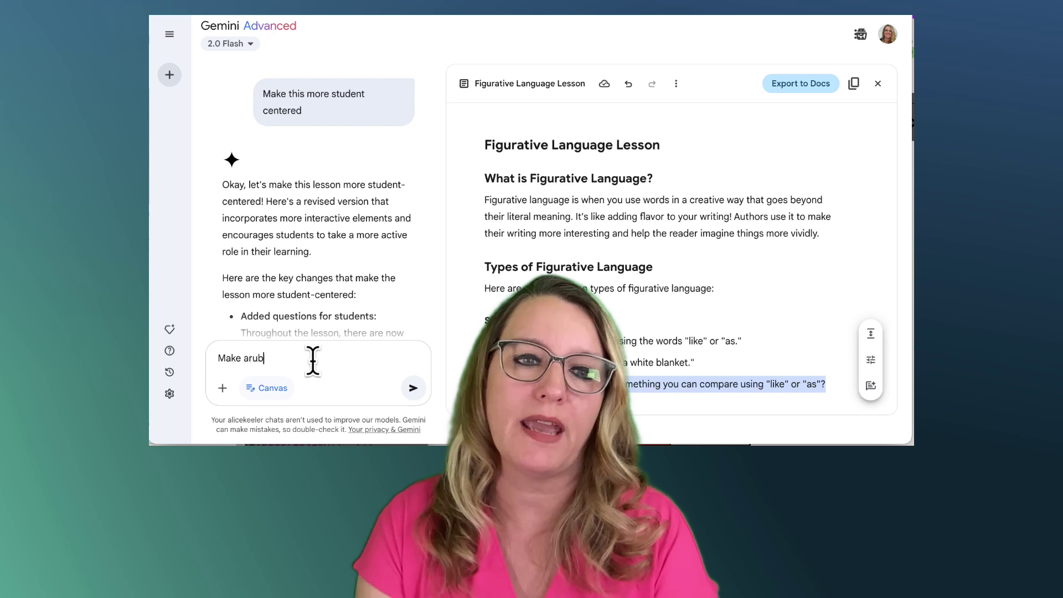
key("BackSpace")
key("BackSpace")
key("BackSpace")
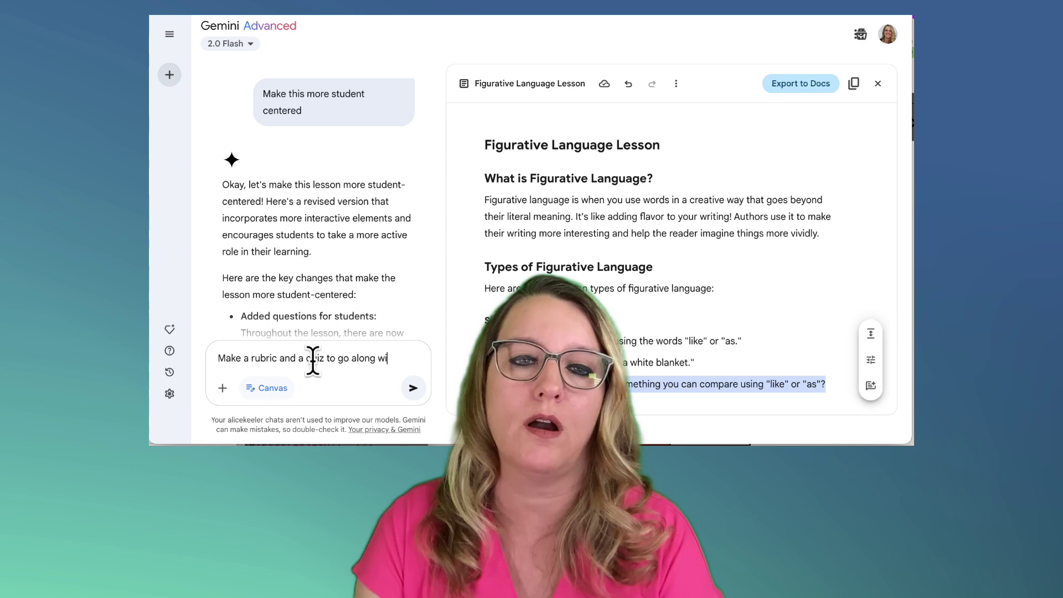
type("th this lesson. I")
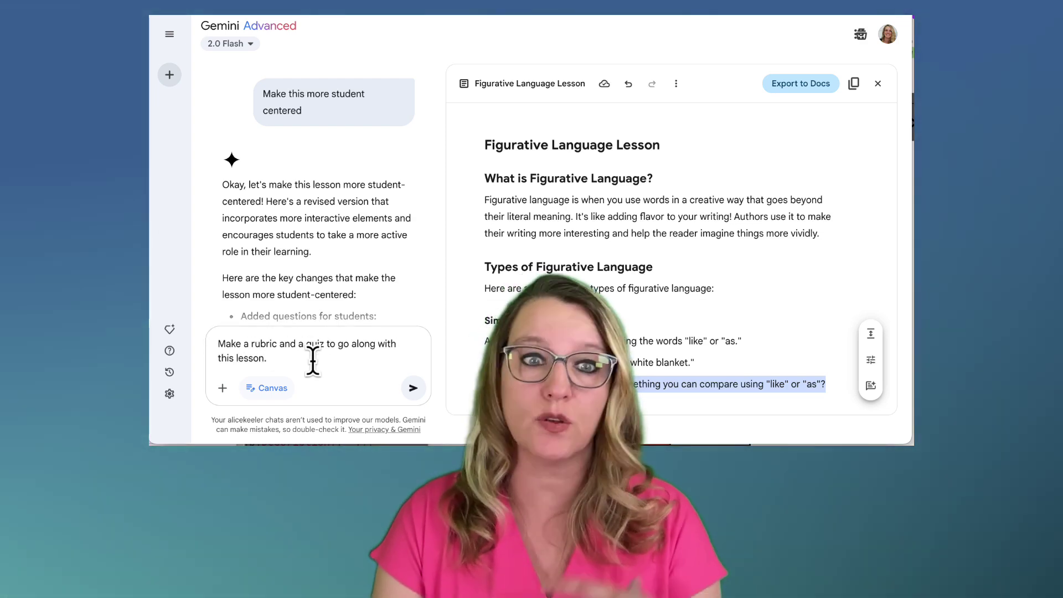
key("Return")
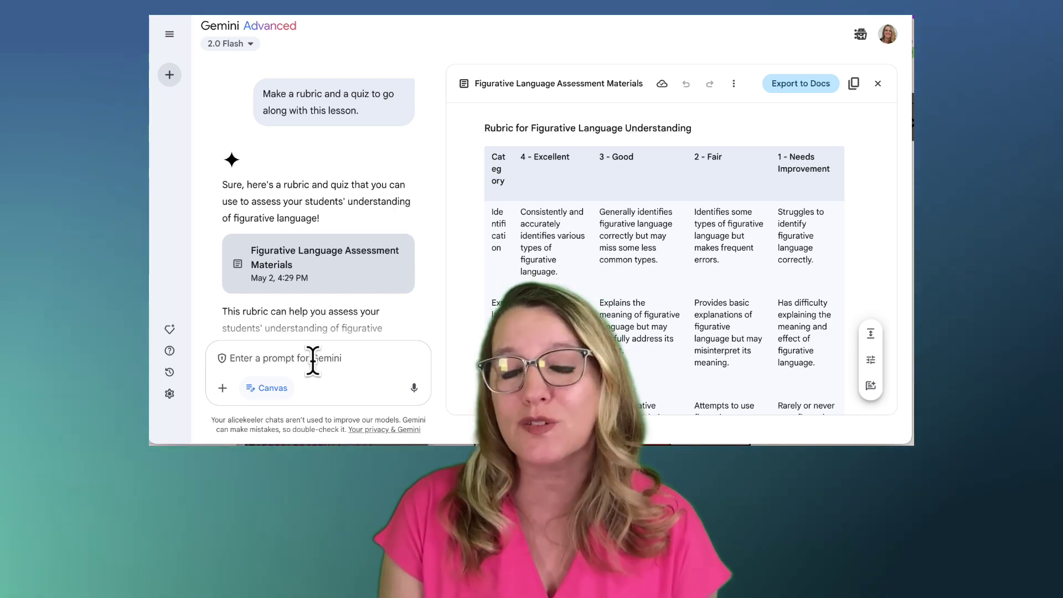
mouse_move(184, 70)
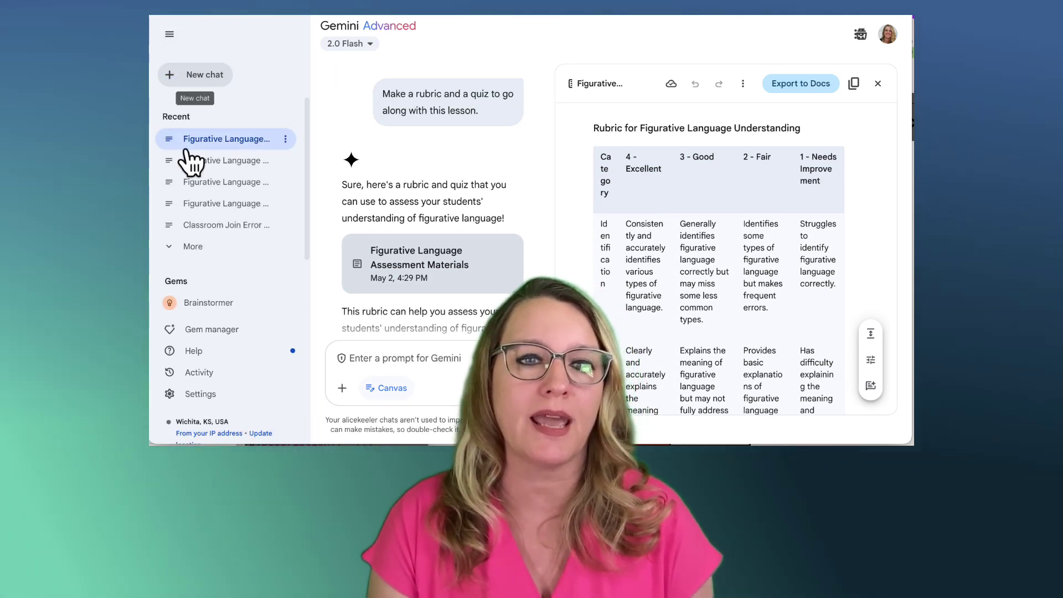
- Start creating a new Gem from the Gem manager
left_click(198, 331)
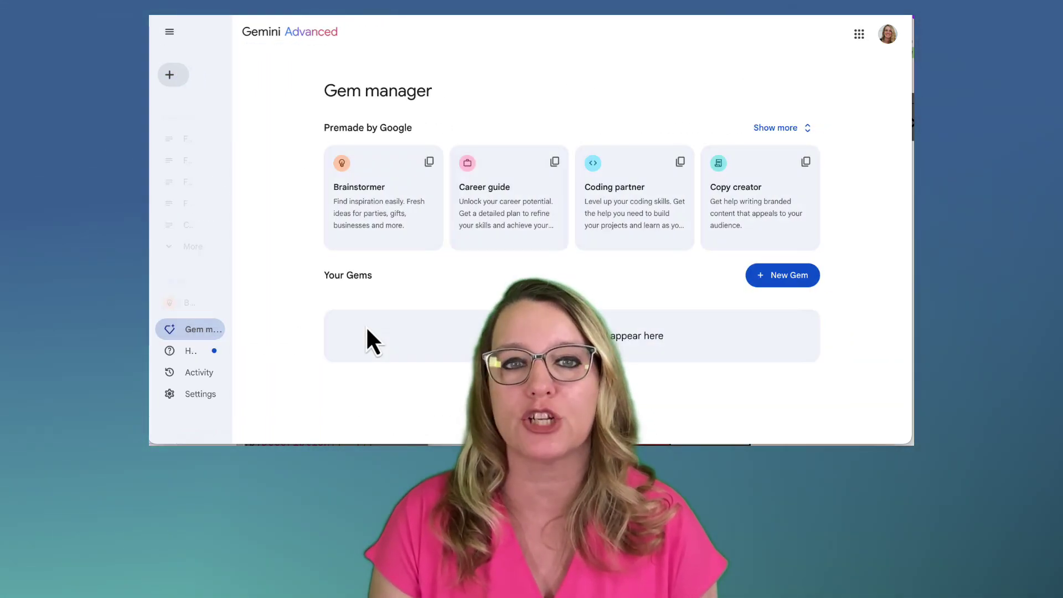
left_click(765, 277)
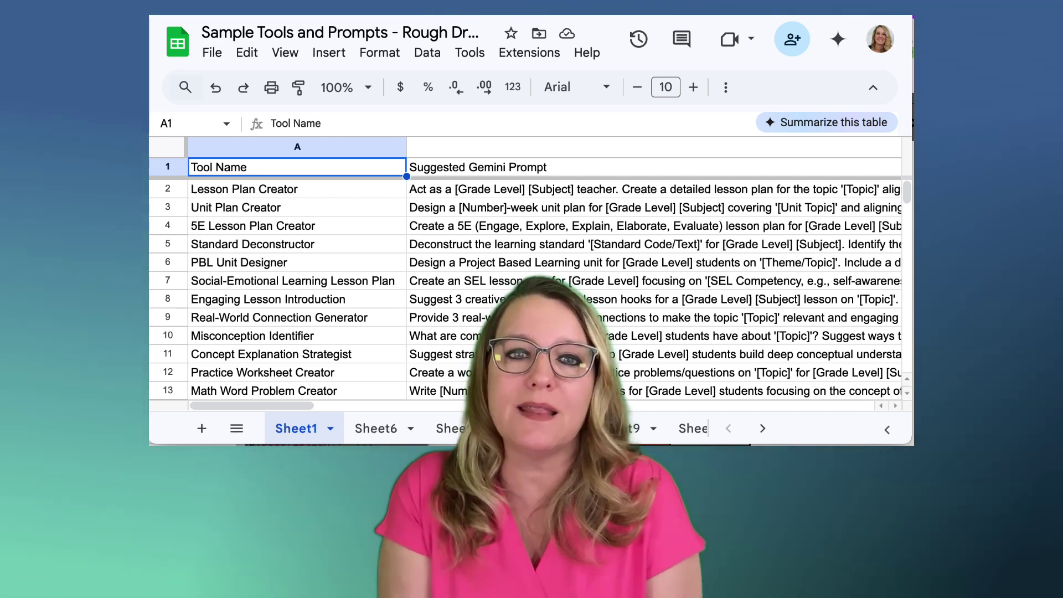
- Select the Lesson Plan Creator prompt in B2 and bring up the Gemini side panel
left_click(548, 189)
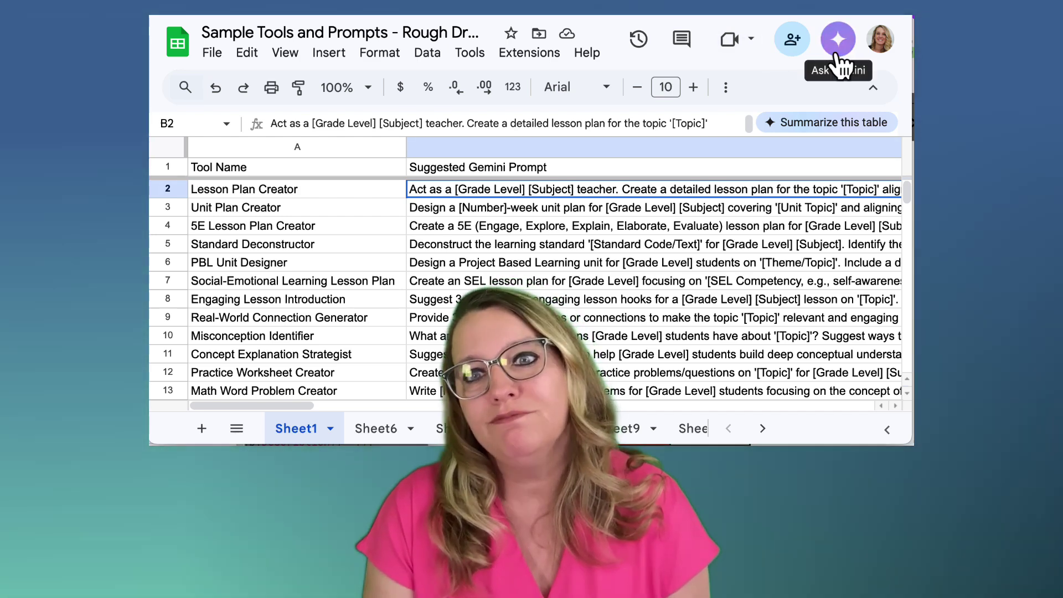
left_click(837, 48)
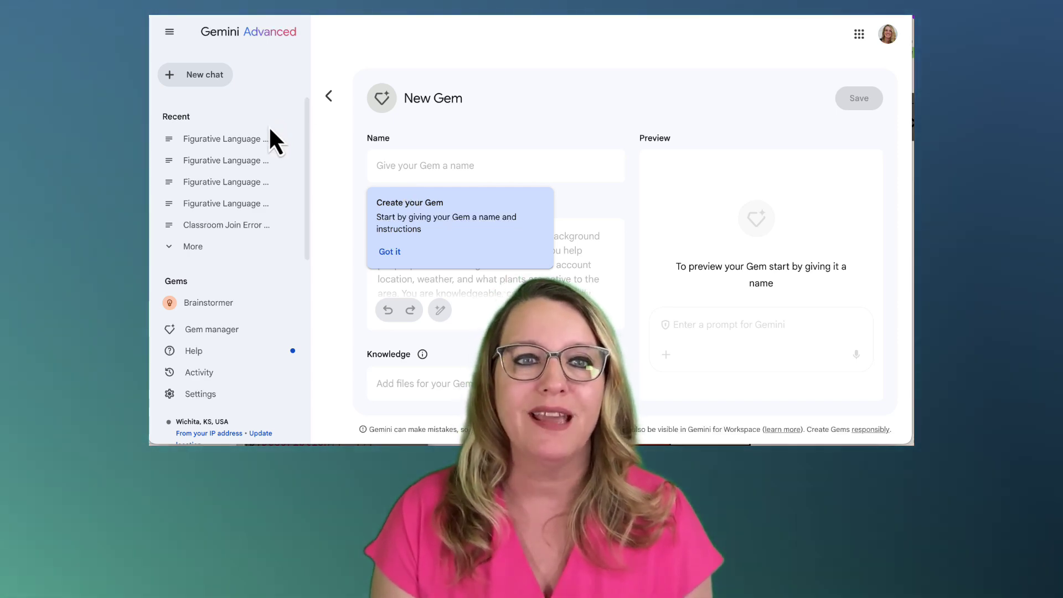
- Pin the first recent chat, 'Figurative Language Lesson Offered'
mouse_move(249, 140)
left_click(285, 139)
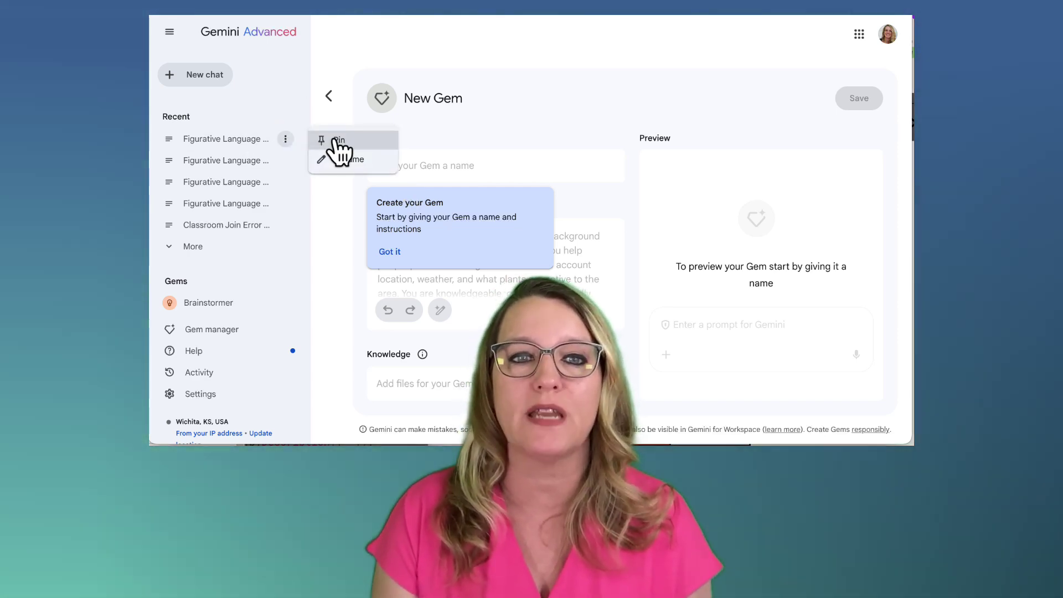
left_click(334, 139)
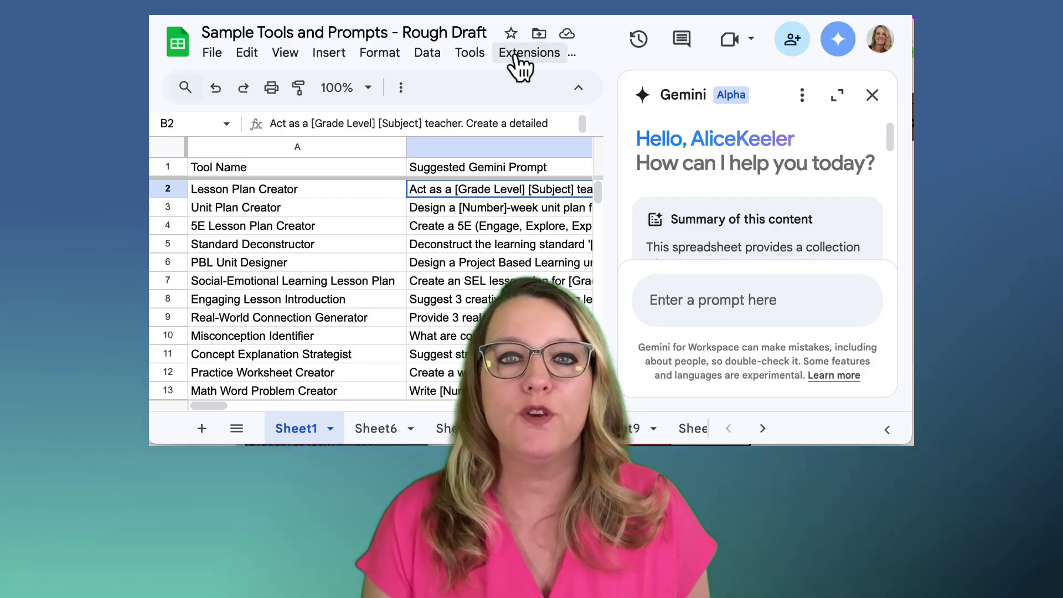
- Launch the spreadsheet's Apps Script editor from the Extensions menu
left_click(523, 52)
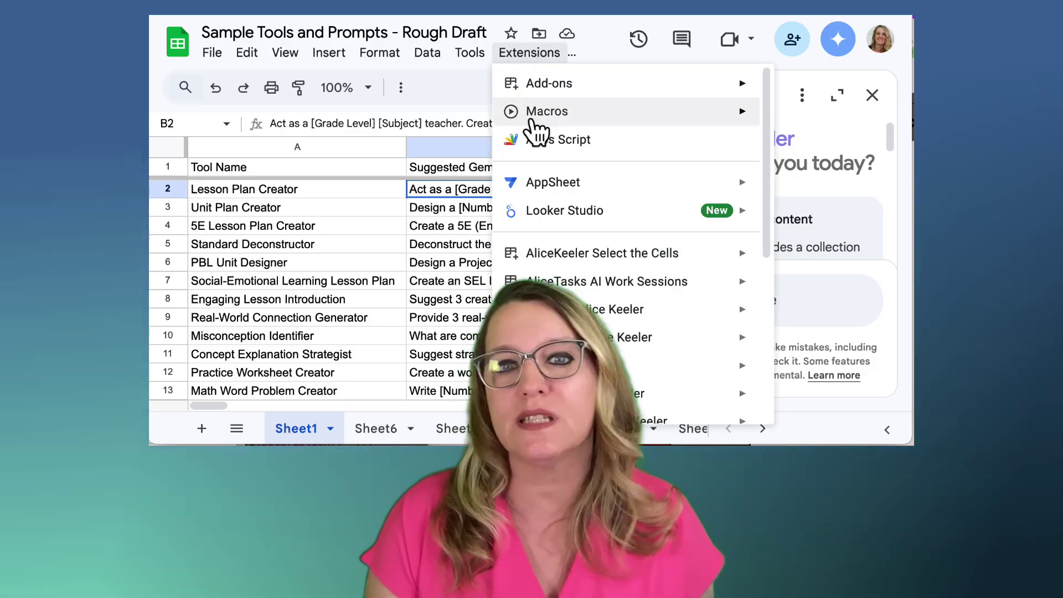
left_click(548, 147)
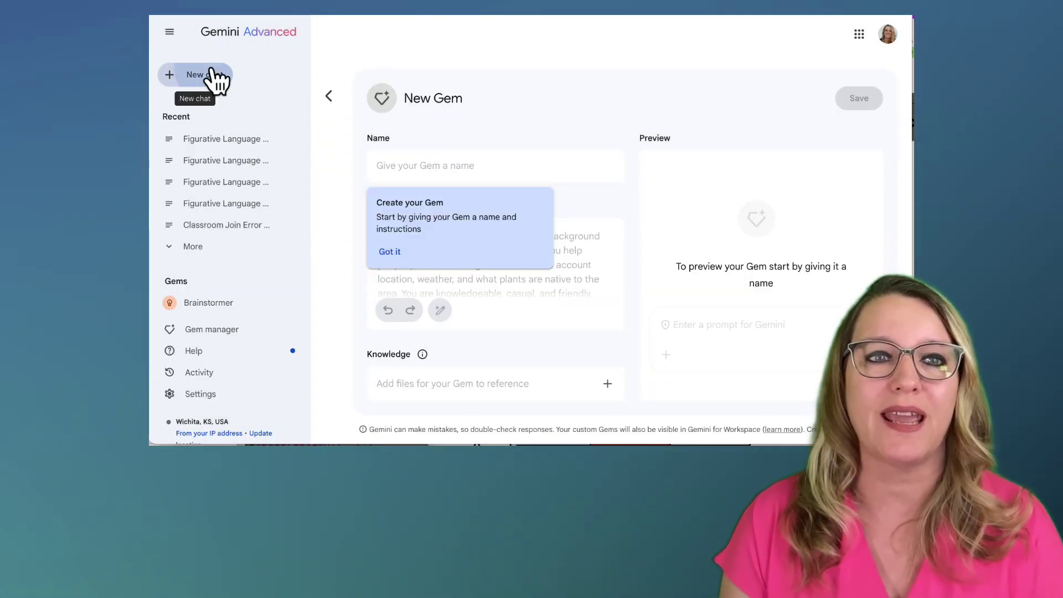
- In a new chat, request Apps Script that creates a Google Doc from column A text
left_click(213, 70)
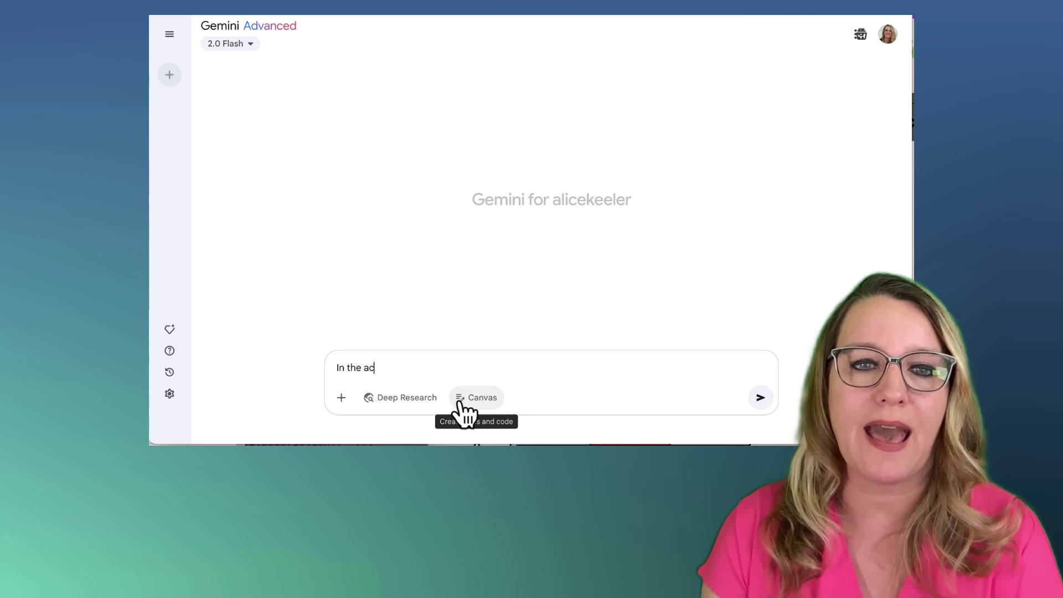
type("In the active google sheet")
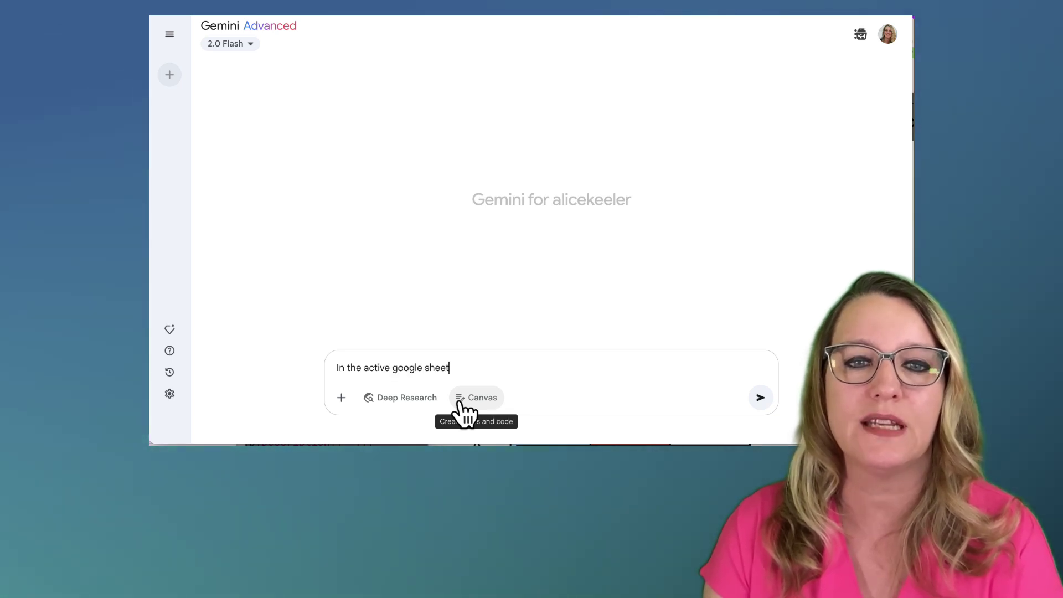
type("s spreadsheet, ")
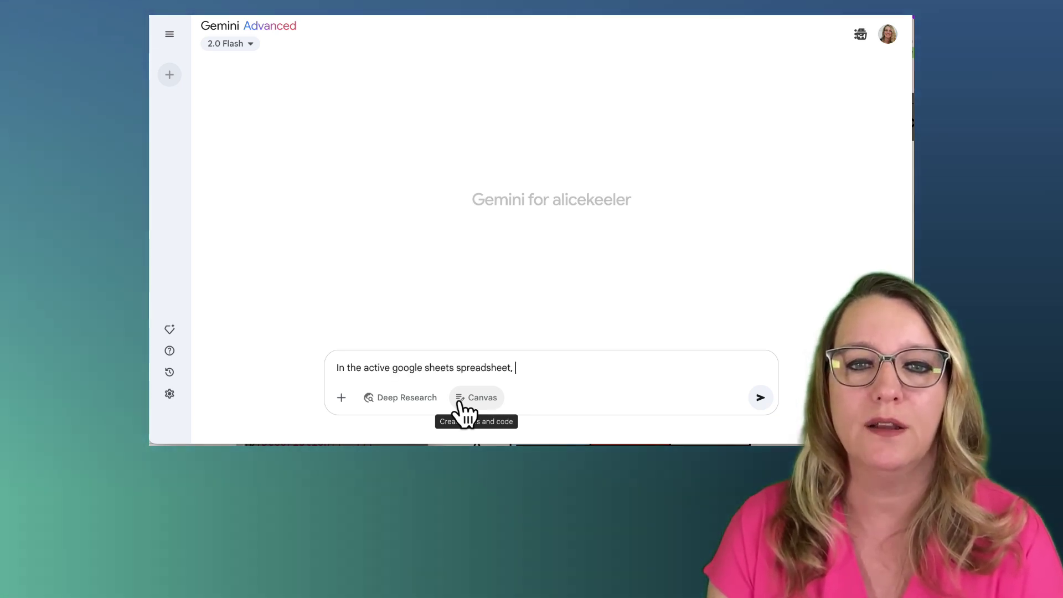
type("create google")
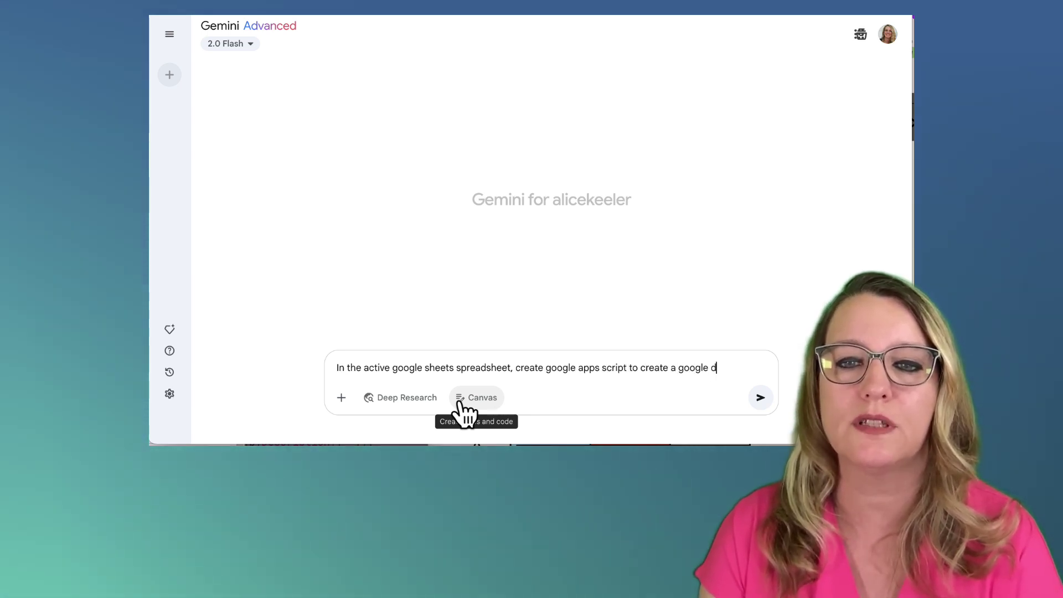
type("apps script to create a google doc based on the te")
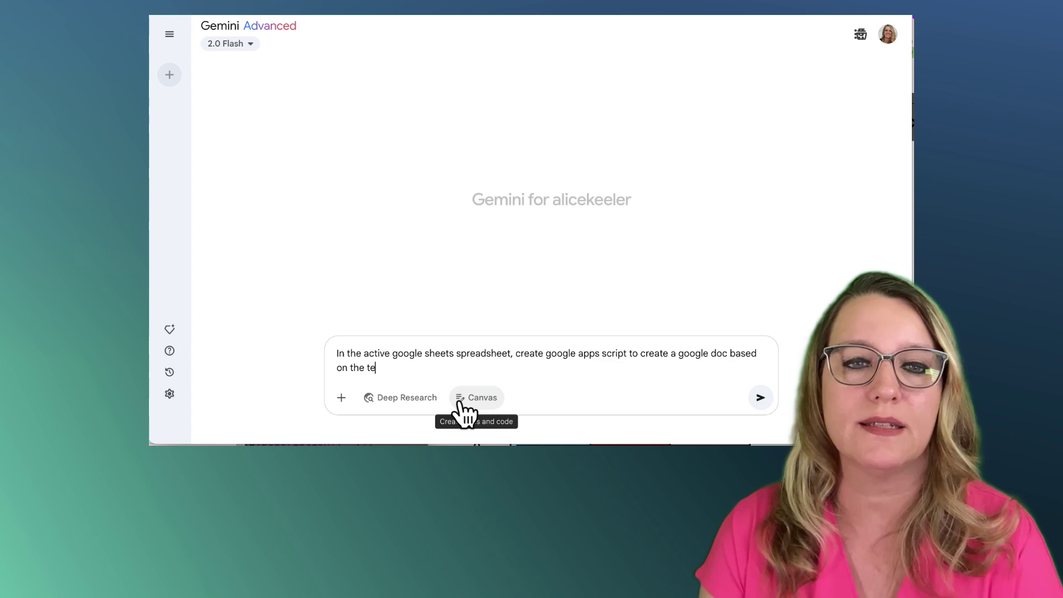
type("xt in colu")
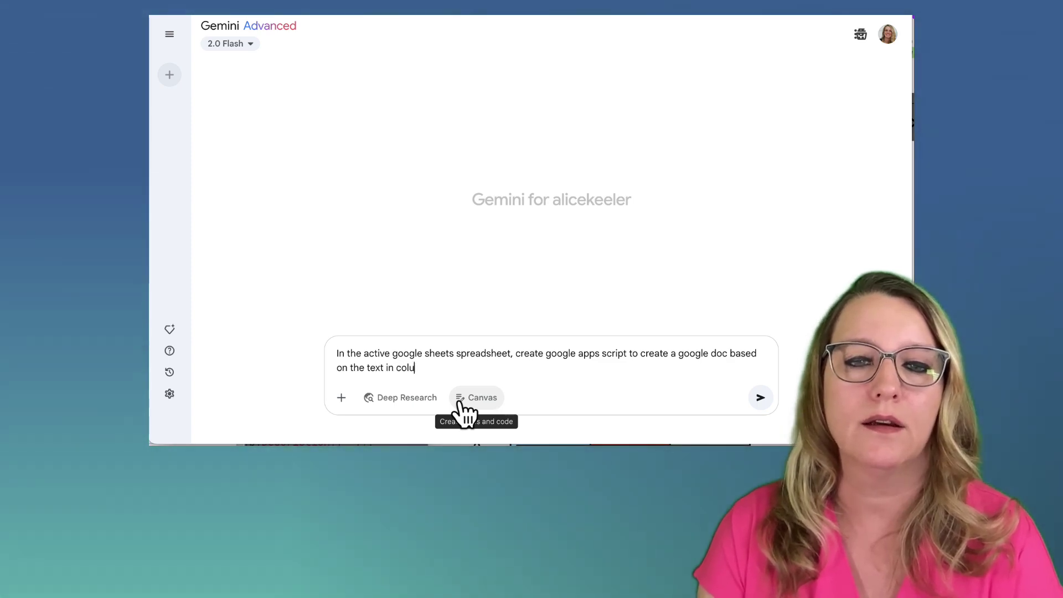
type("mn A of the active spreadsheet")
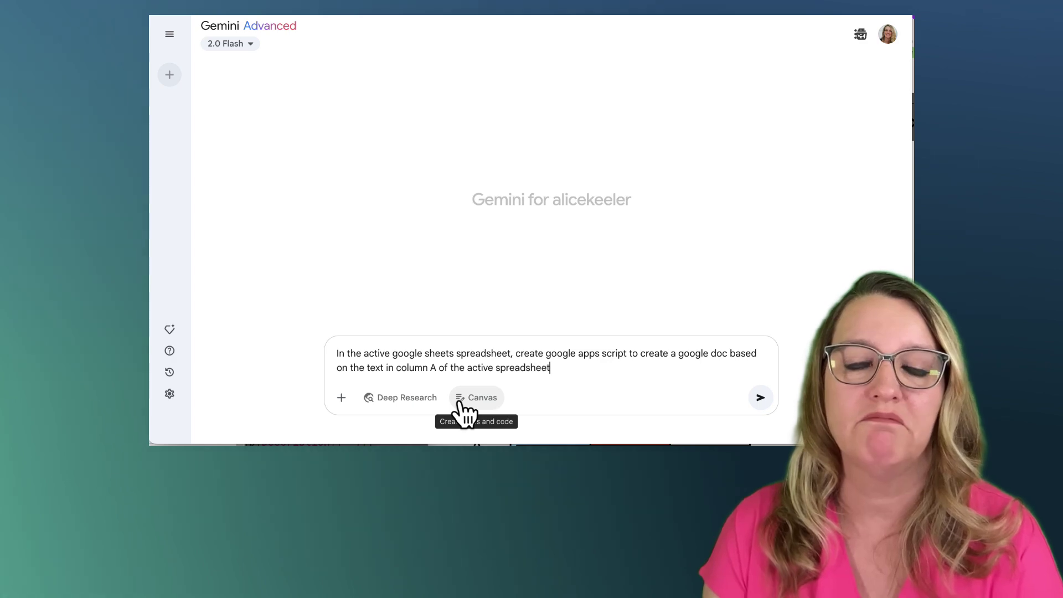
key("Return")
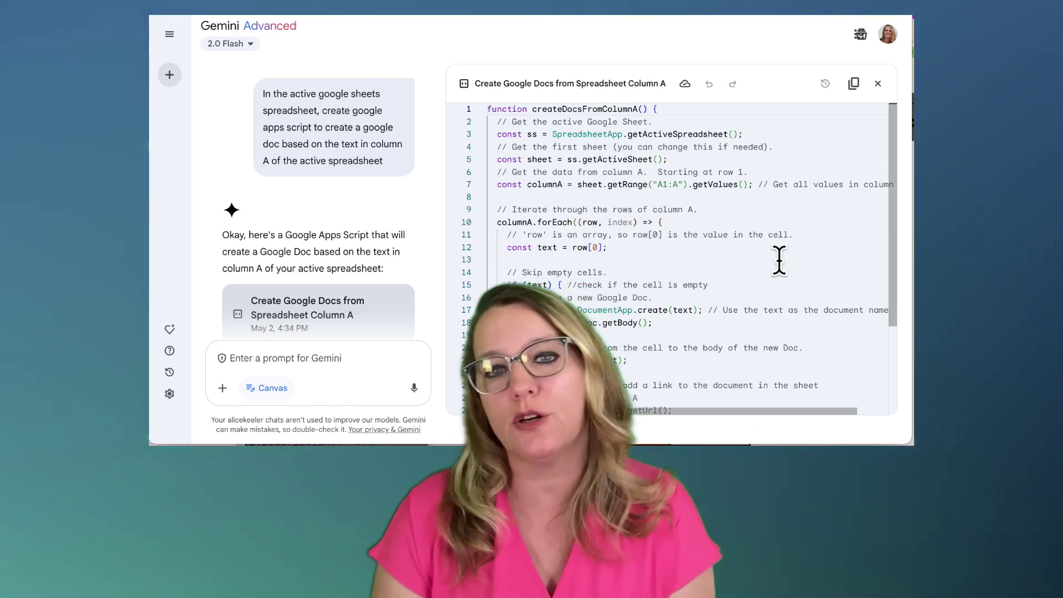
scroll(779, 259, "down", 1)
scroll(779, 259, "down", 2)
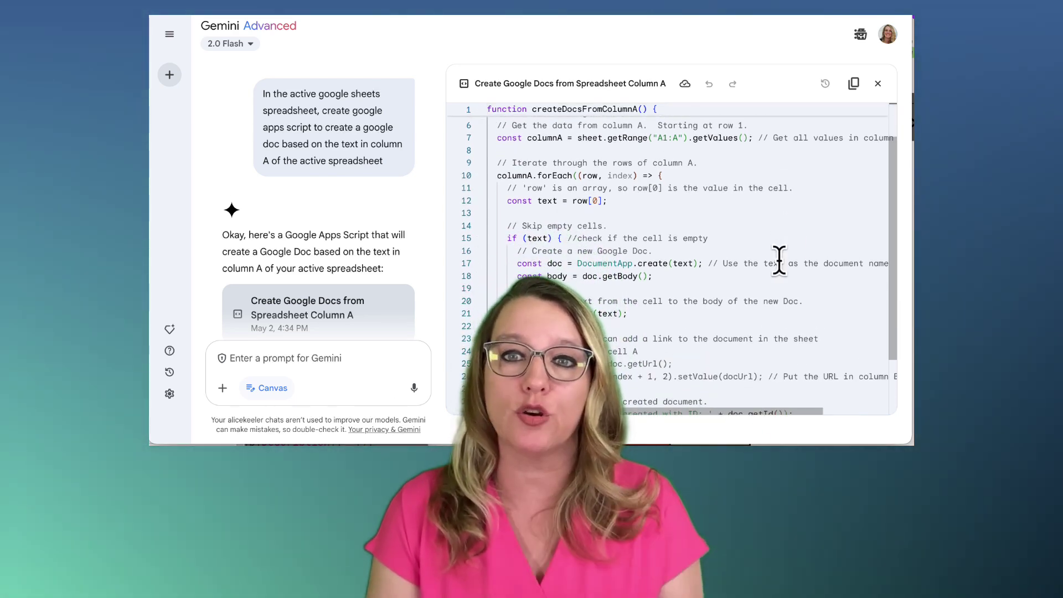
- Copy Gemini's generated script and paste it over the default Code.gs starter code
left_click(853, 84)
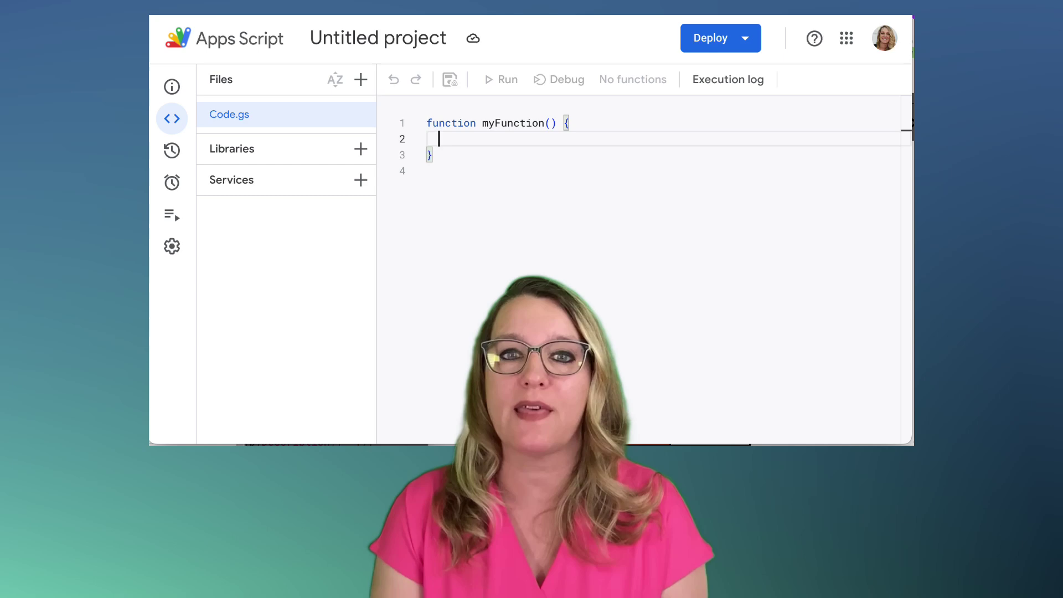
key("ctrl+a")
key("ctrl+v")
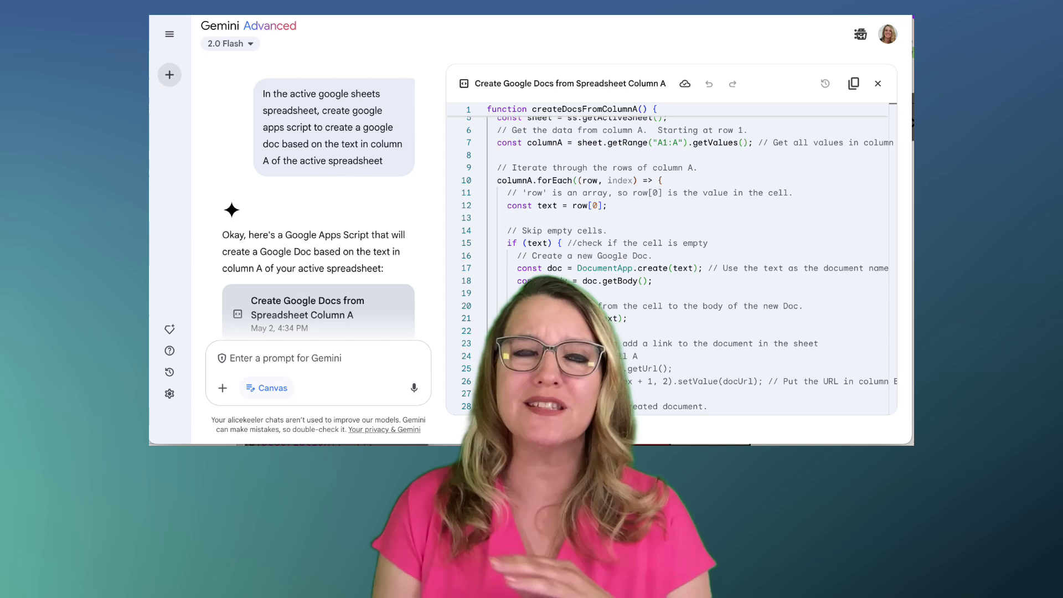
- Switch to the Educator AI Assistant Demo spreadsheet tab
left_click(261, 12)
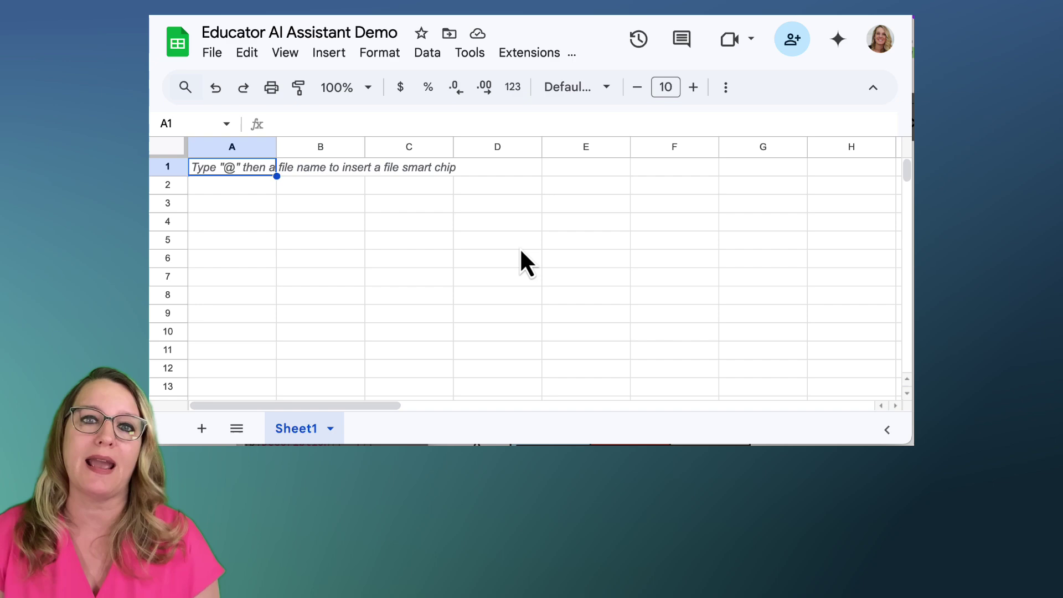
- Import the Sample 3 class roster through Educator AI Assistant's Setup / Tools
left_click(530, 54)
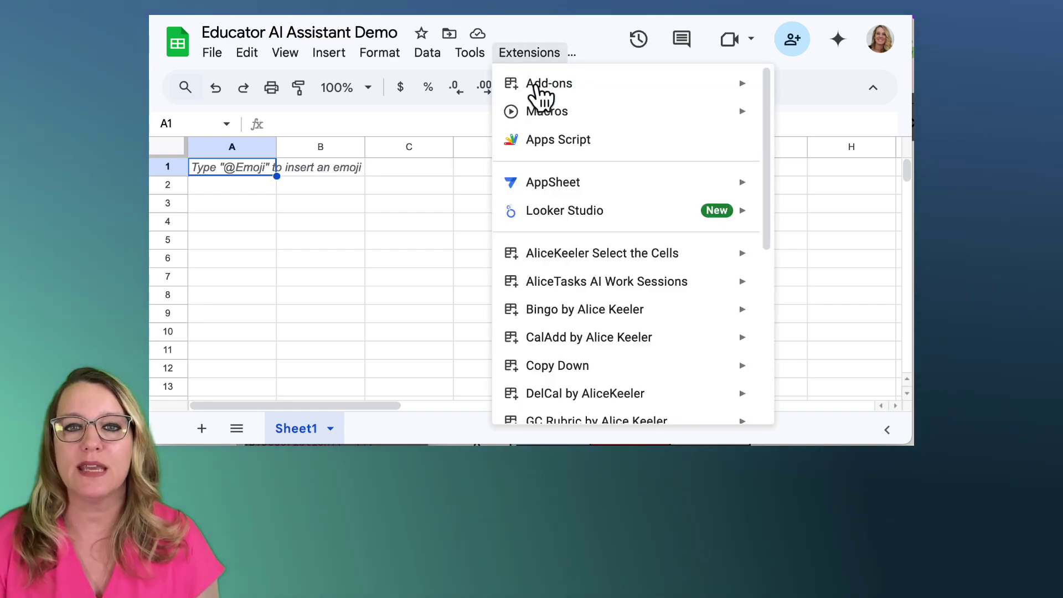
scroll(554, 166, "down", 5)
mouse_move(579, 412)
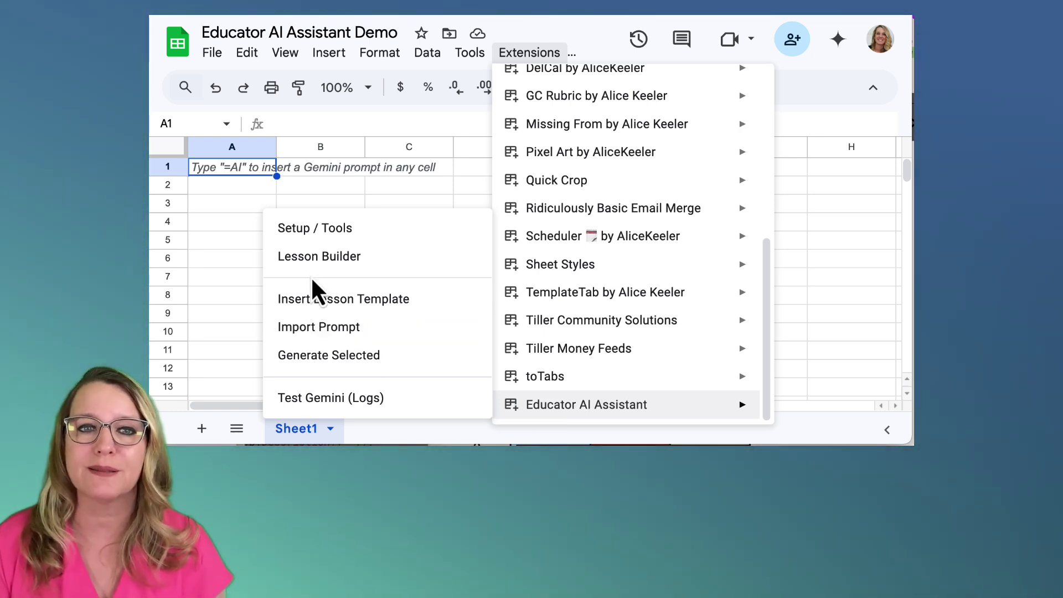
left_click(313, 231)
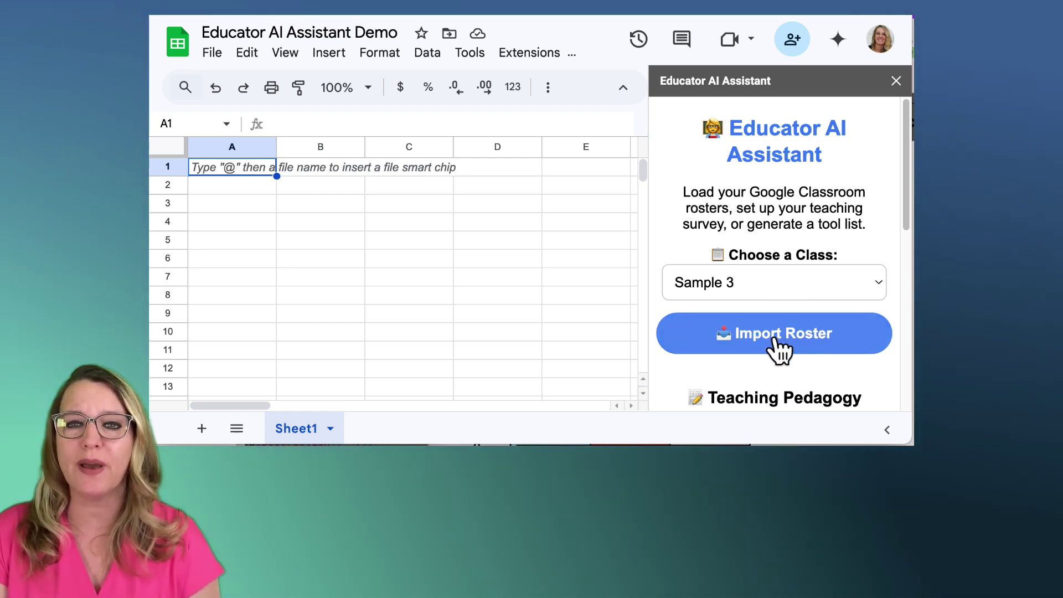
left_click(780, 346)
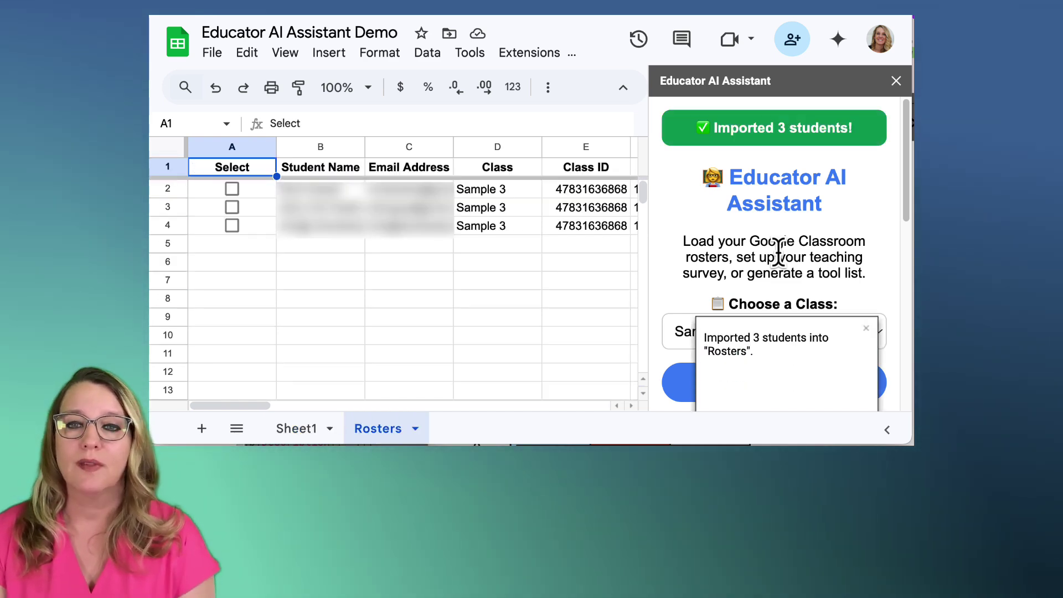
- Create the Teaching Style sheet of pedagogy survey questions from the sidebar's Teaching Pedagogy Survey
scroll(672, 288, "down", 5)
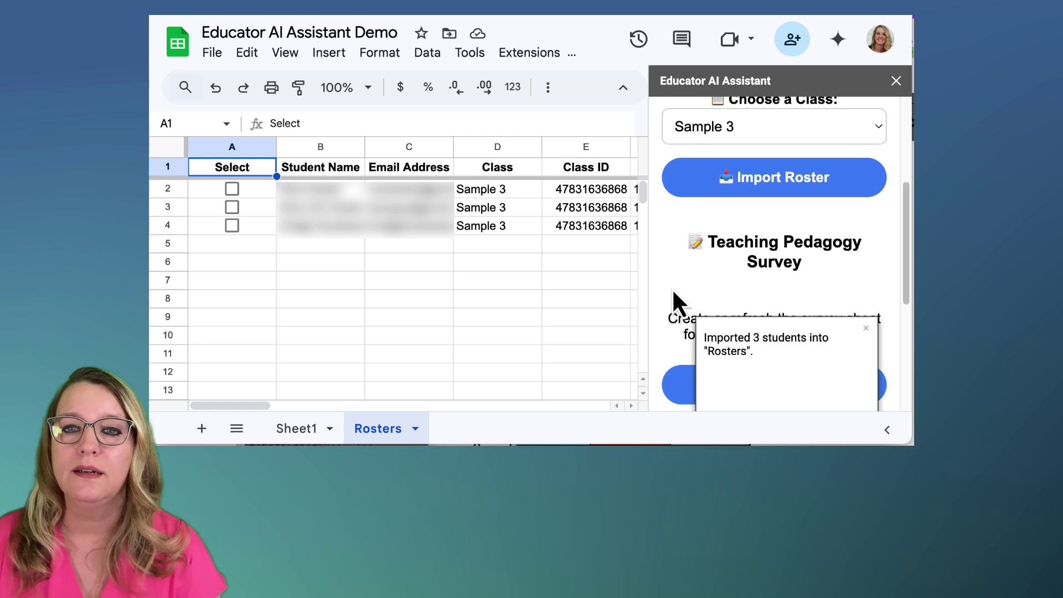
scroll(697, 293, "down", 1)
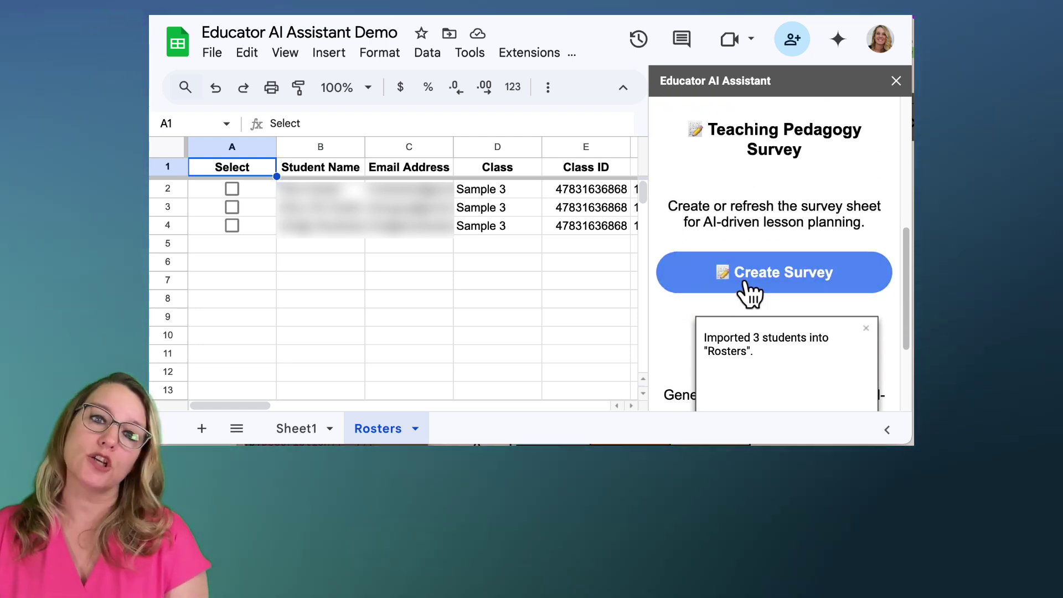
left_click(747, 285)
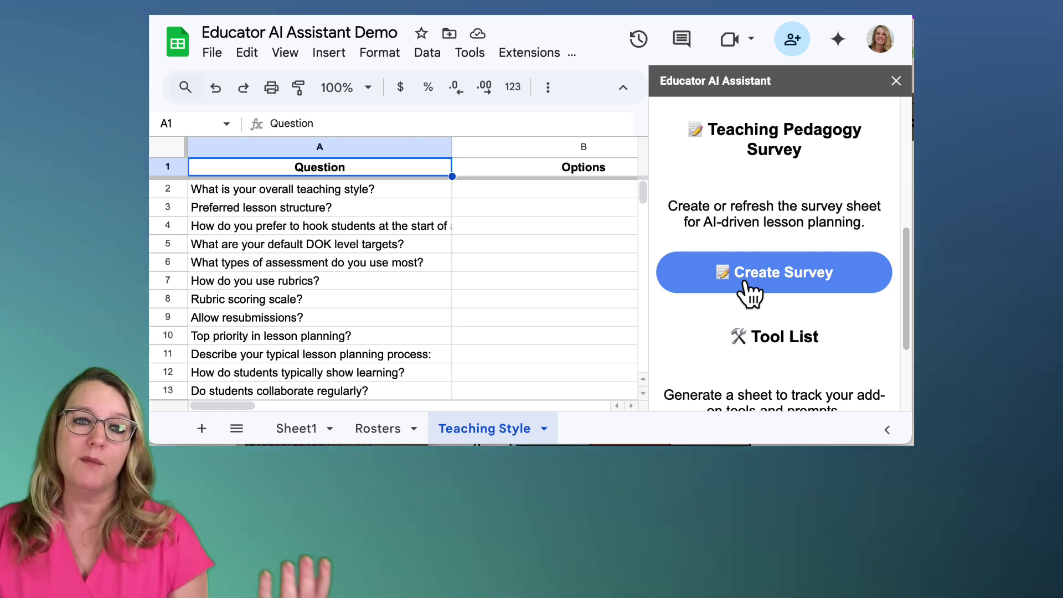
scroll(750, 291, "down", 5)
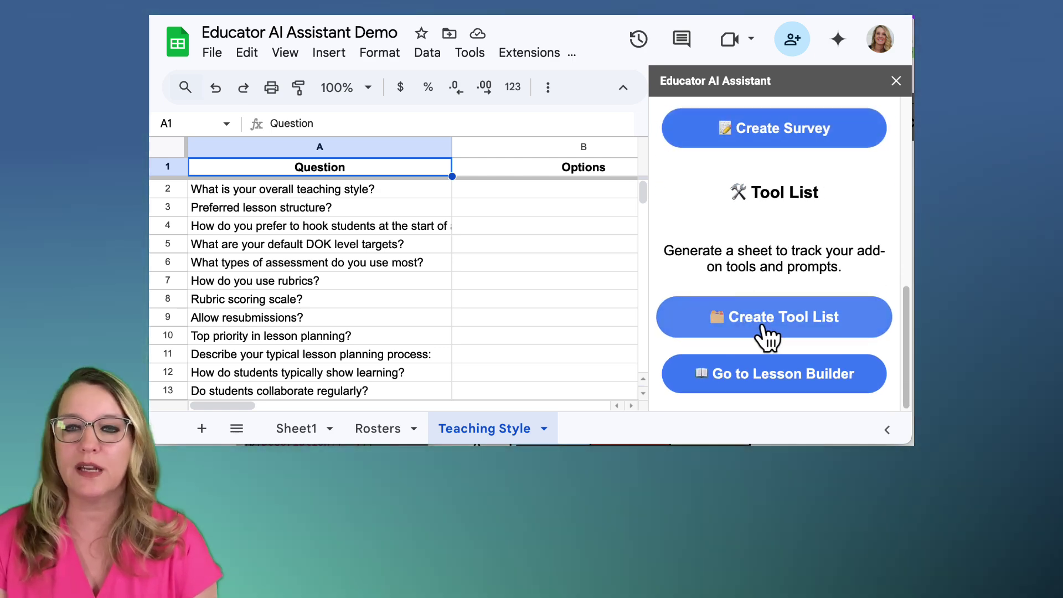
- Generate the Tool List sheet and widen columns A and B to show tool names and Act As text
left_click(764, 327)
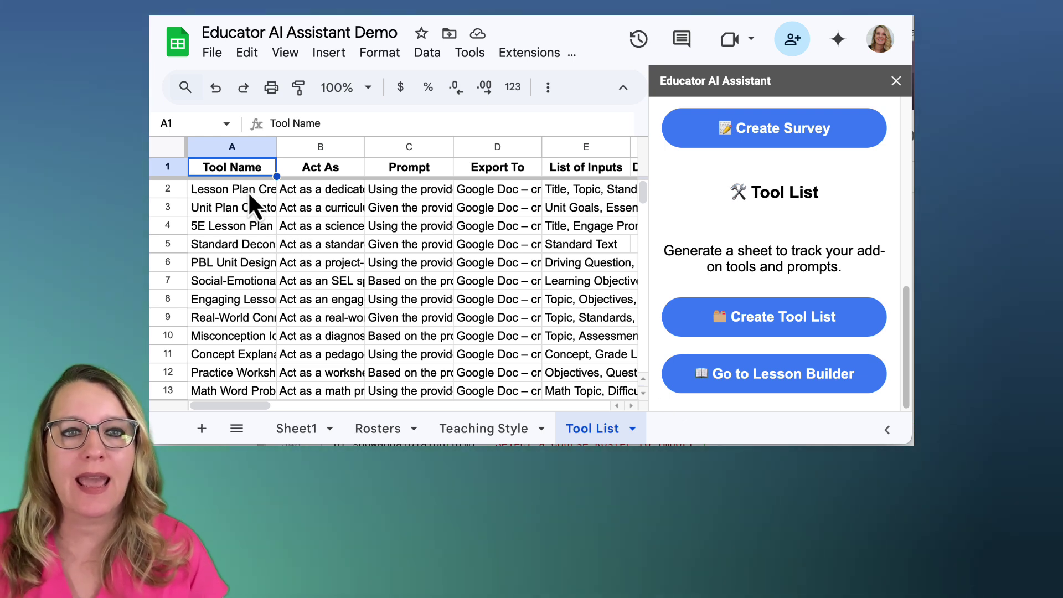
left_click_drag(279, 147, 313, 152)
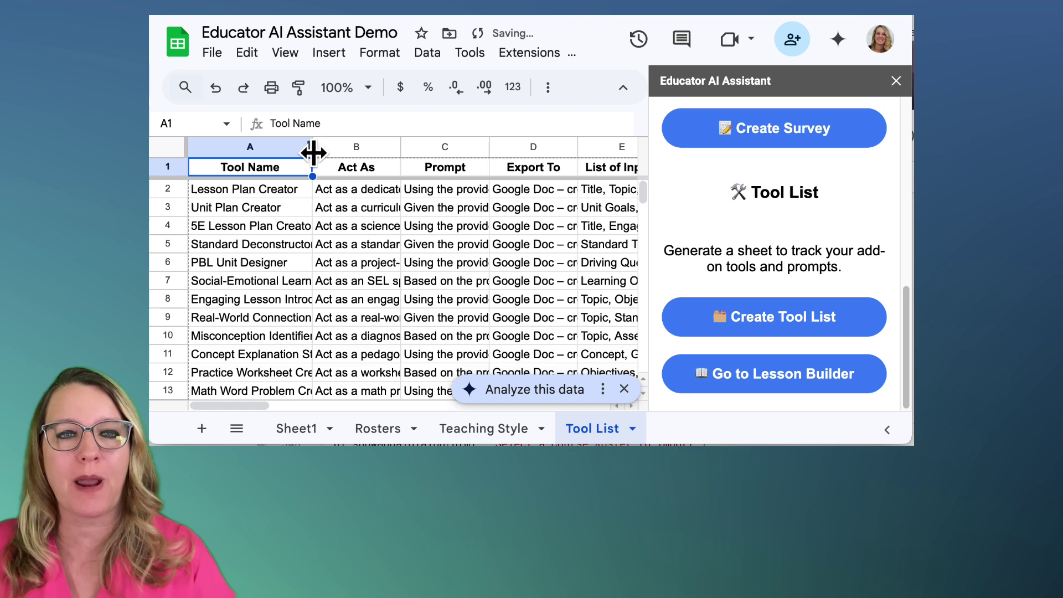
left_click(257, 188)
left_click_drag(257, 187, 251, 335)
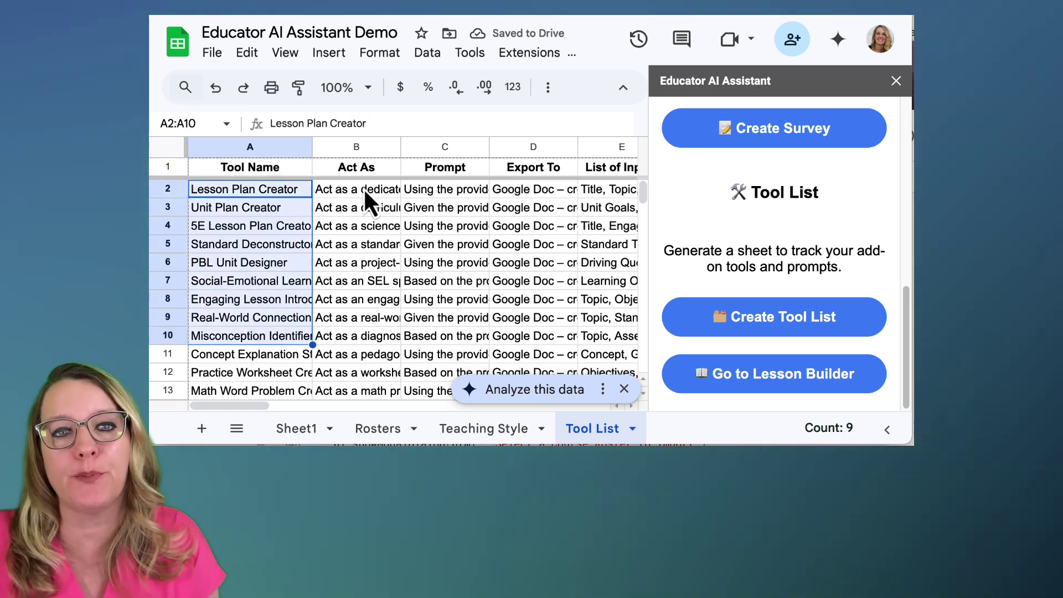
left_click_drag(401, 147, 514, 148)
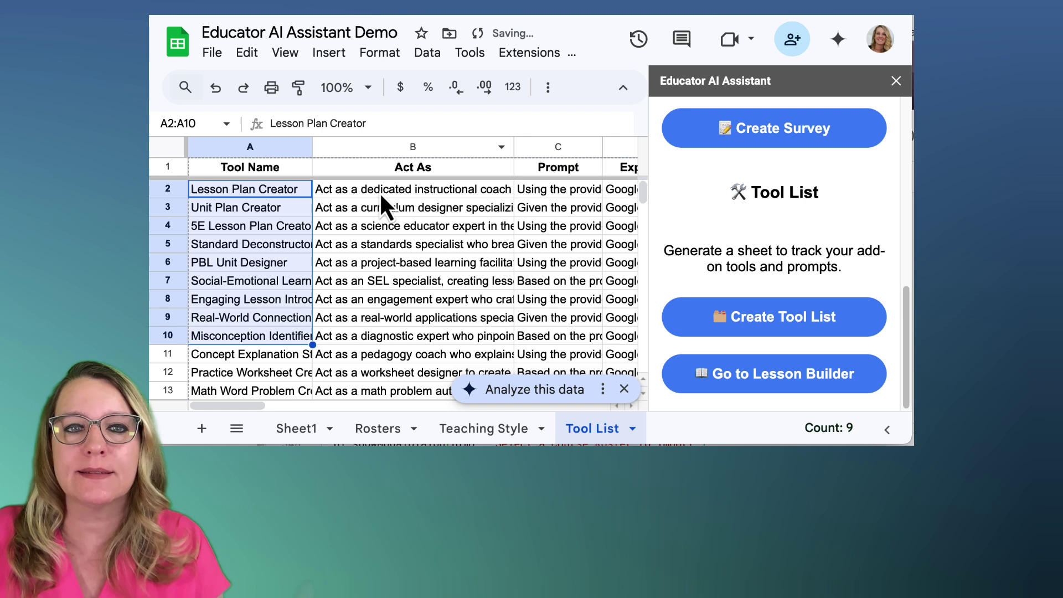
- Inspect the tools' Act As text and the Lesson Plan Creator prompt and export instructions
left_click(379, 192)
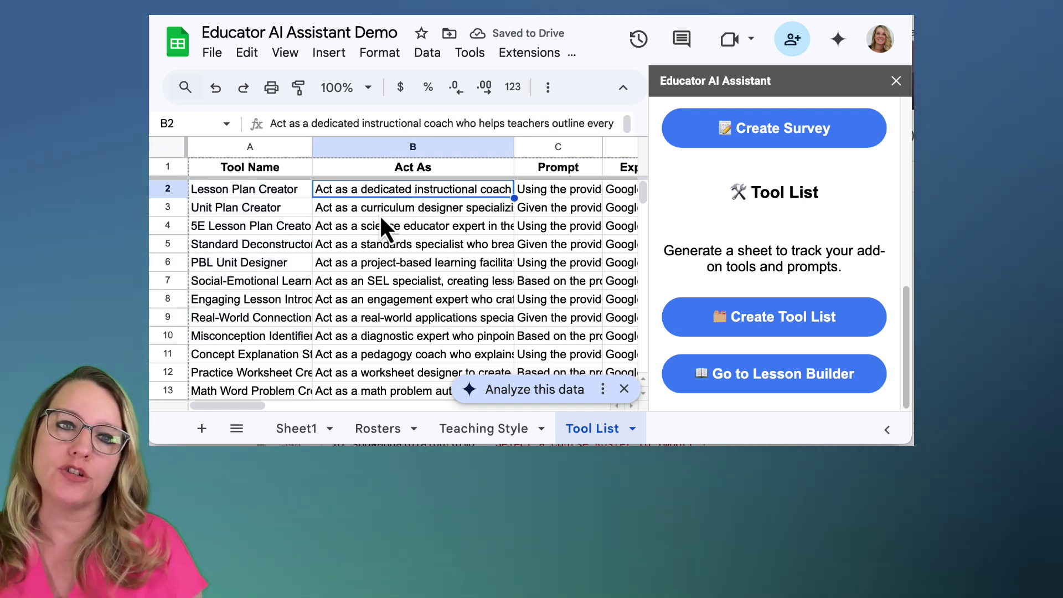
left_click(381, 214)
left_click(553, 192)
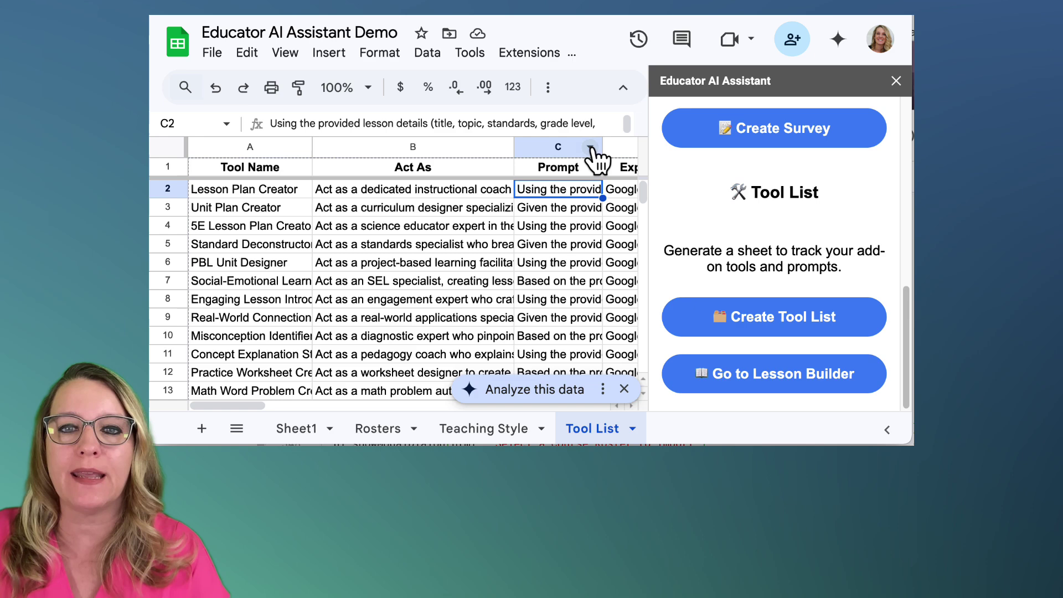
scroll(566, 221, "right", 3)
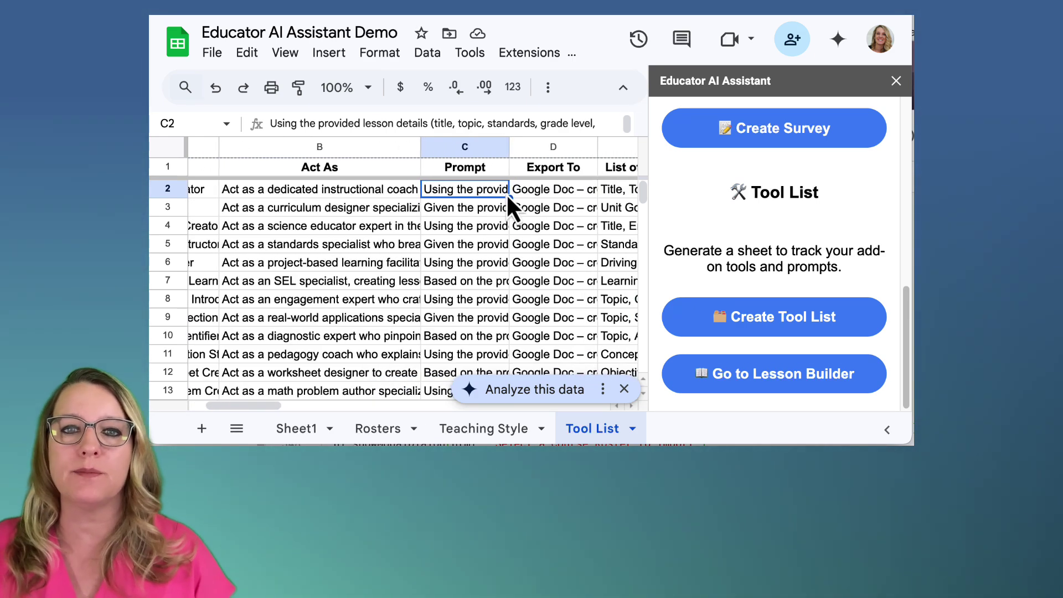
left_click(533, 191)
scroll(561, 314, "down", 3)
scroll(561, 314, "up", 4)
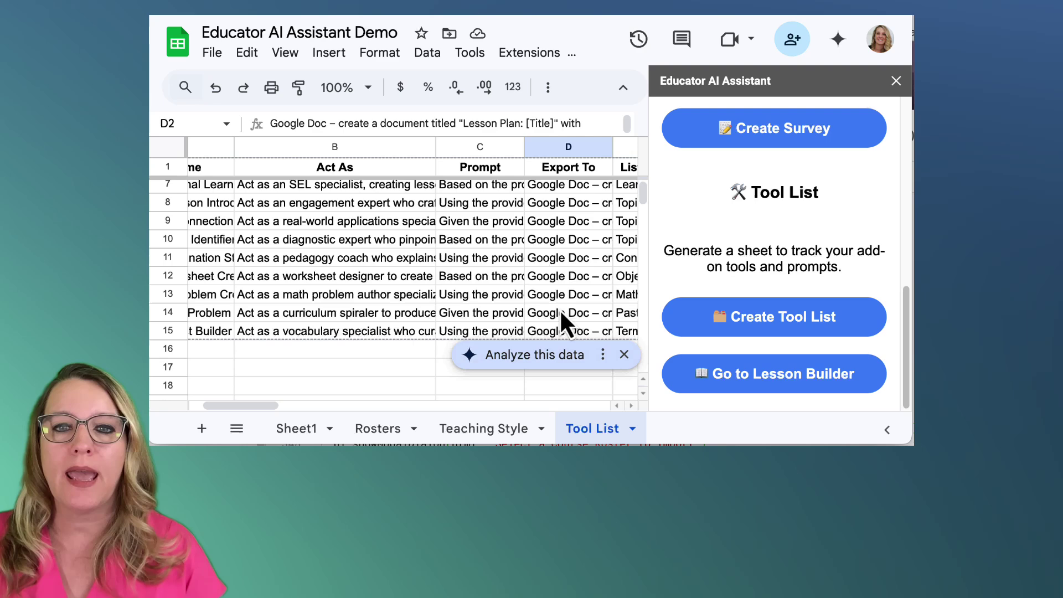
scroll(561, 314, "right", 2)
scroll(560, 308, "right", 2)
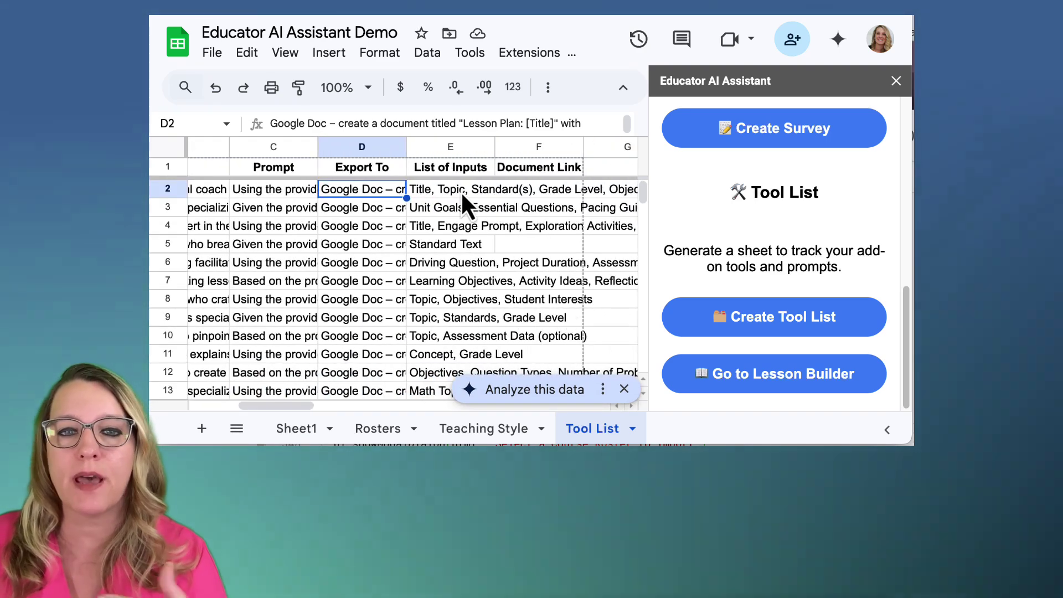
left_click_drag(460, 191, 466, 295)
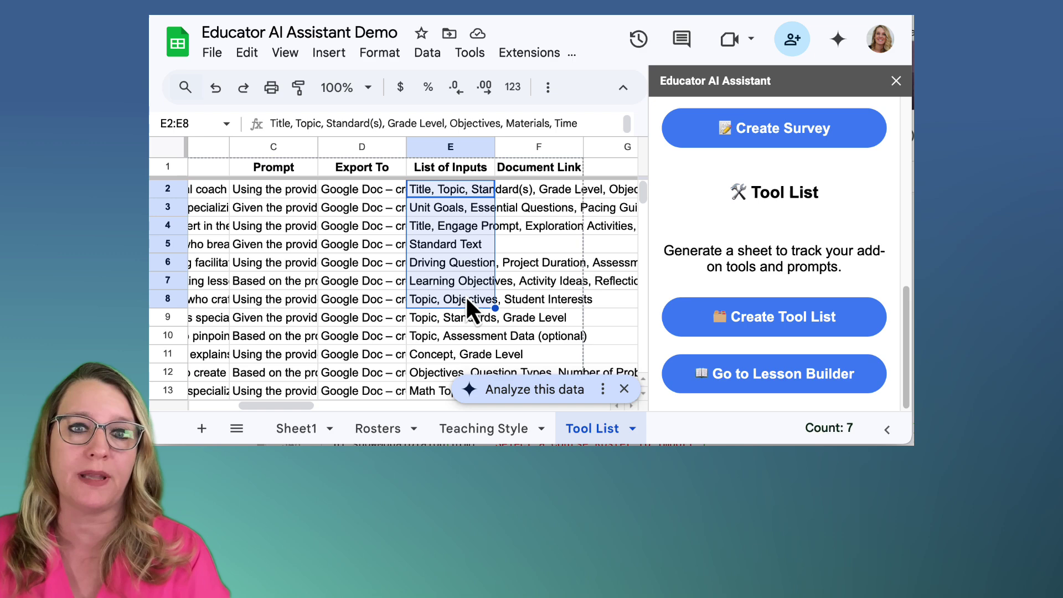
scroll(465, 294, "left", 5)
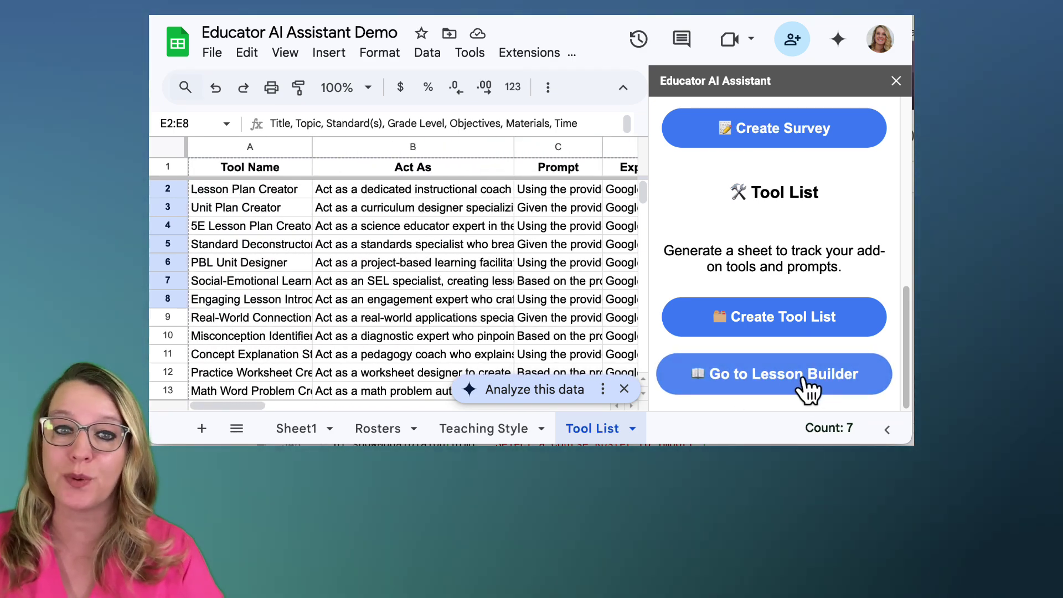
- Insert a Lesson Builder inputs sheet titled 'The top of the world' with topic 'Quadratic Formula'
left_click(806, 382)
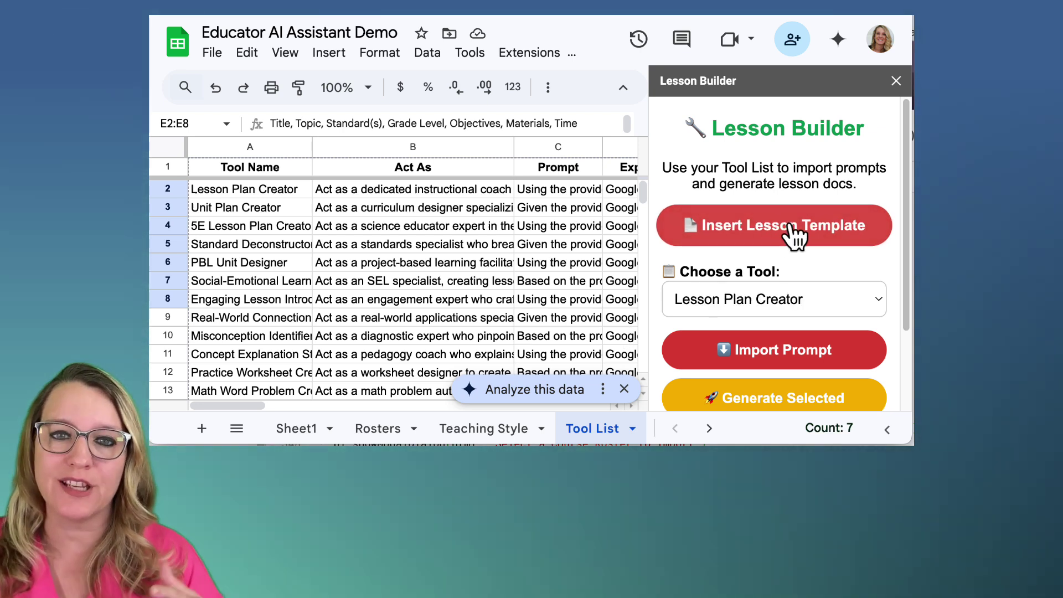
left_click(793, 227)
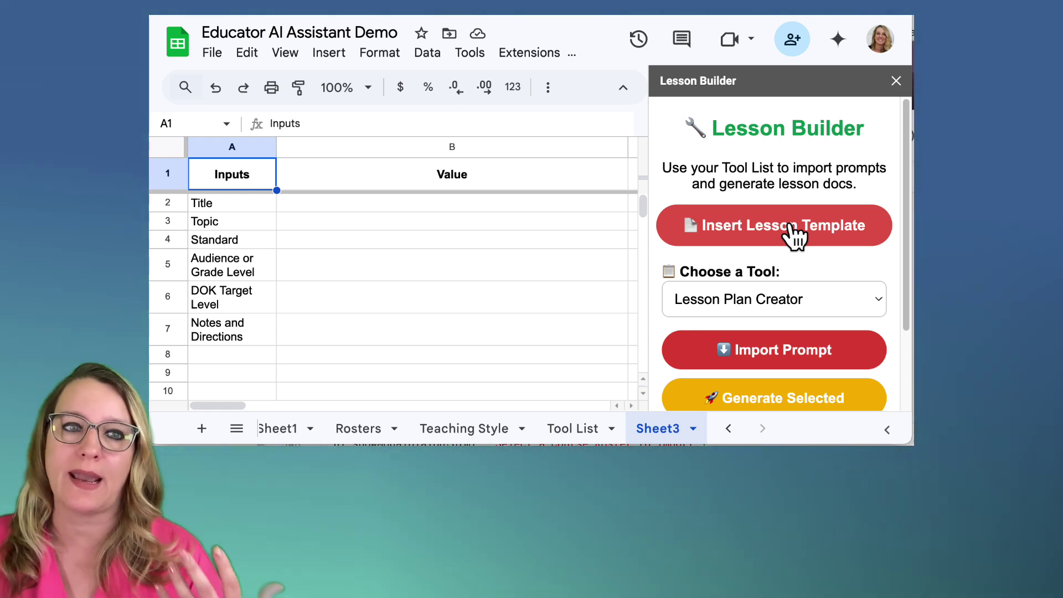
left_click(457, 208)
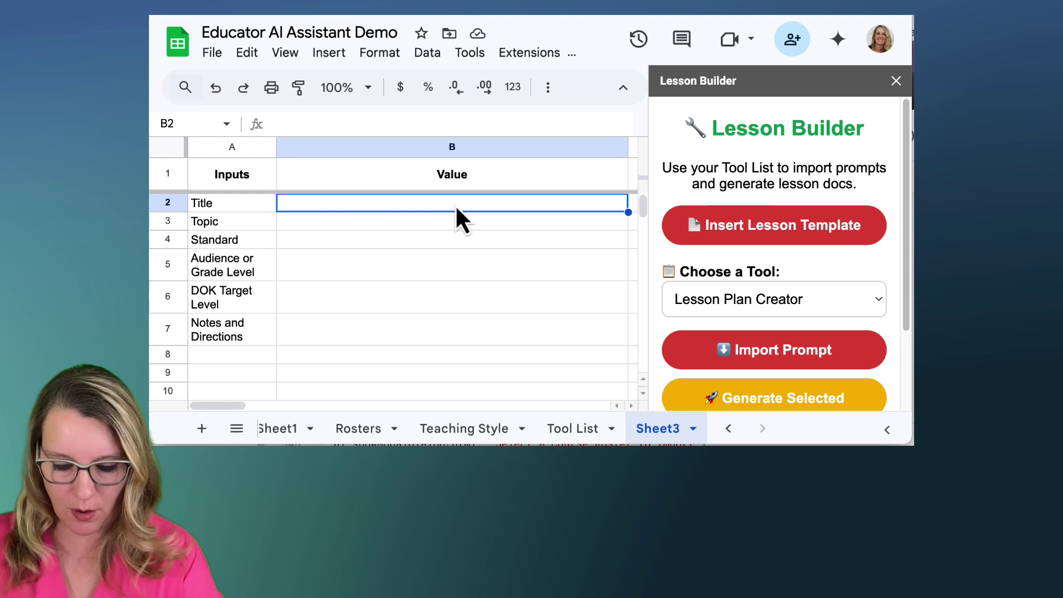
type("The ")
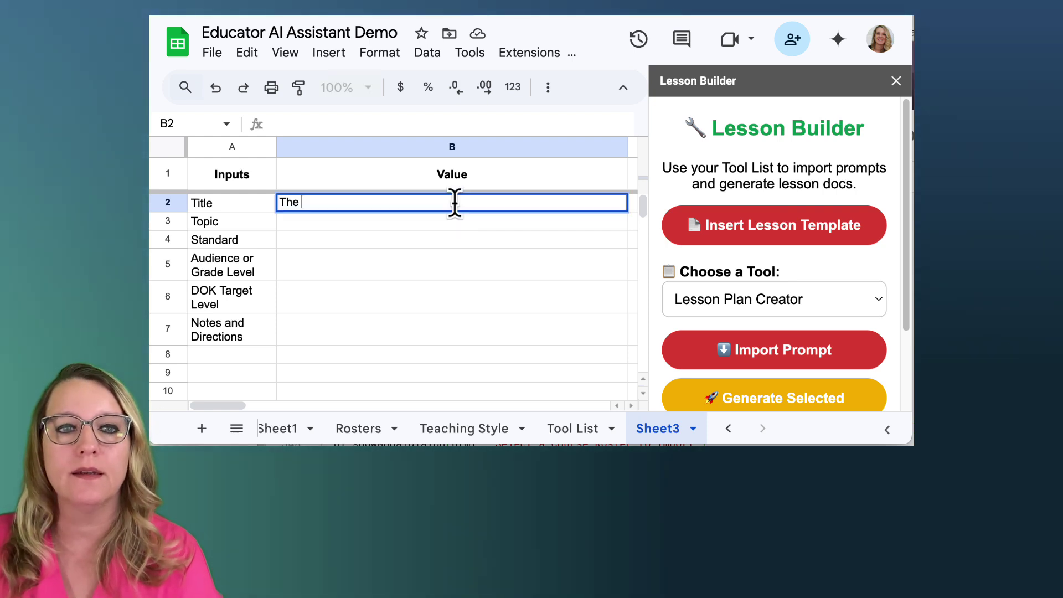
type("top of the wo")
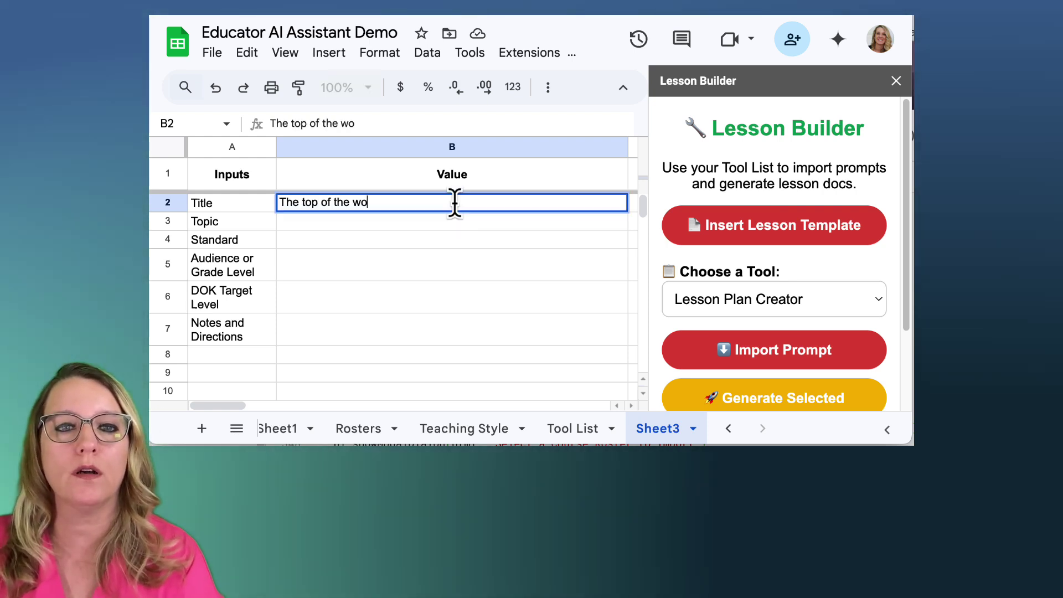
type("rld")
key("Return")
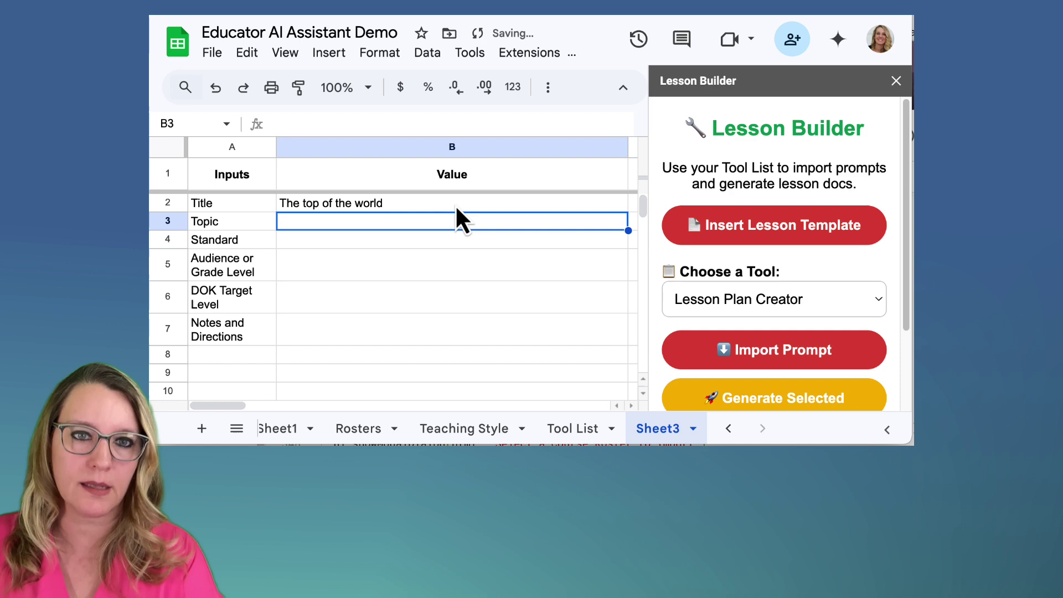
type("Quadratic ")
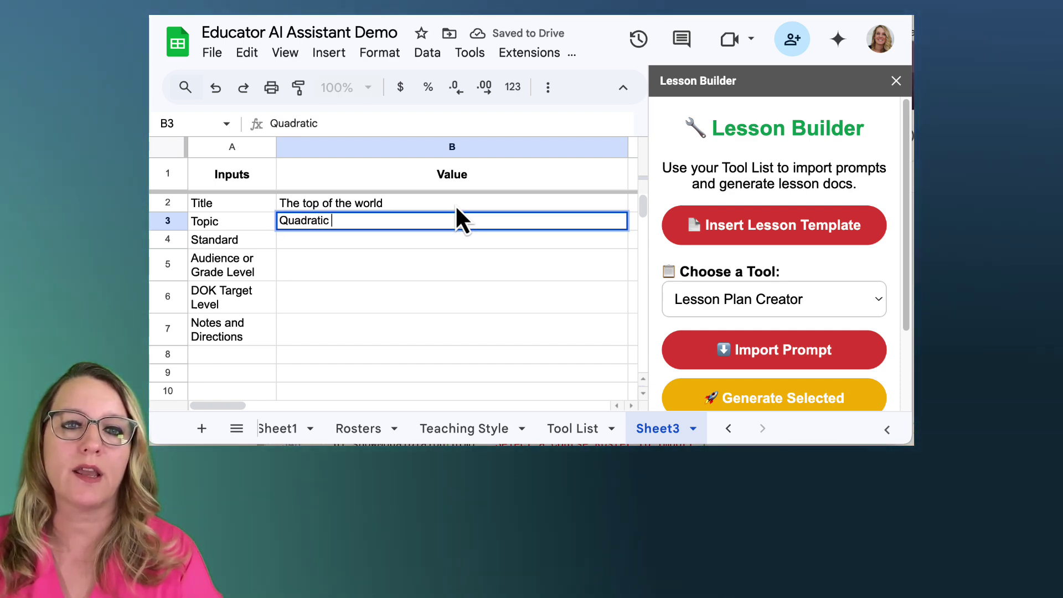
type("Formula")
key("Return")
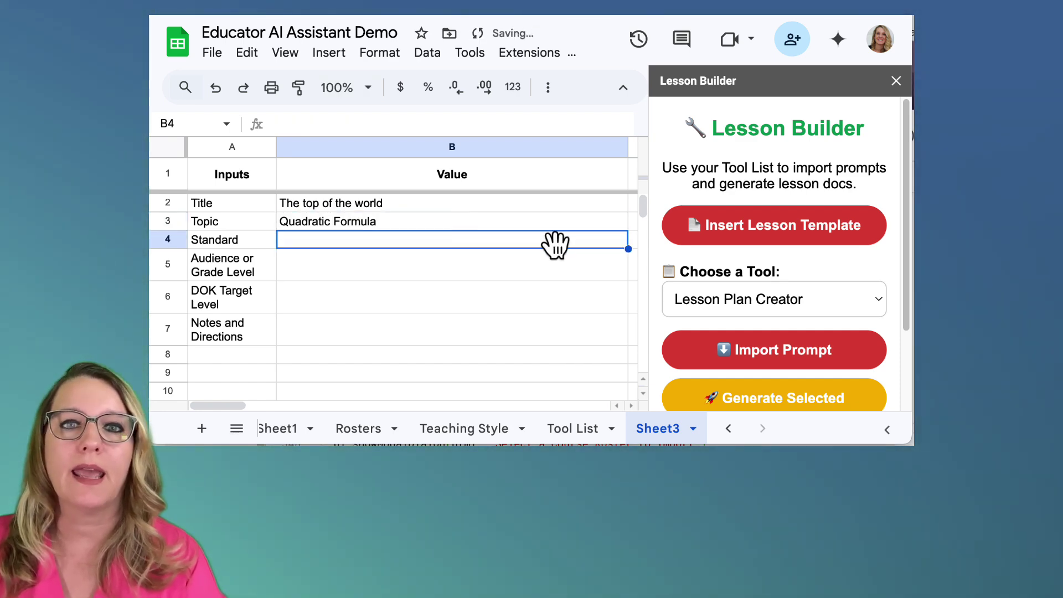
- Enter audience 9th grade, DOK 2, and student-centered notes on exploring the St Louis Arch
left_click(484, 271)
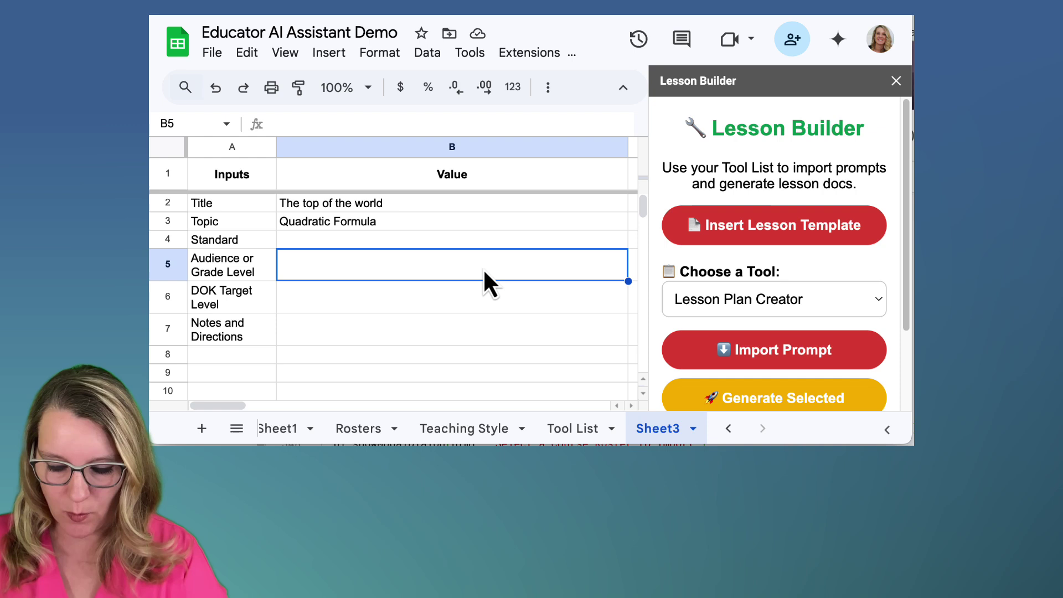
type("9th grade")
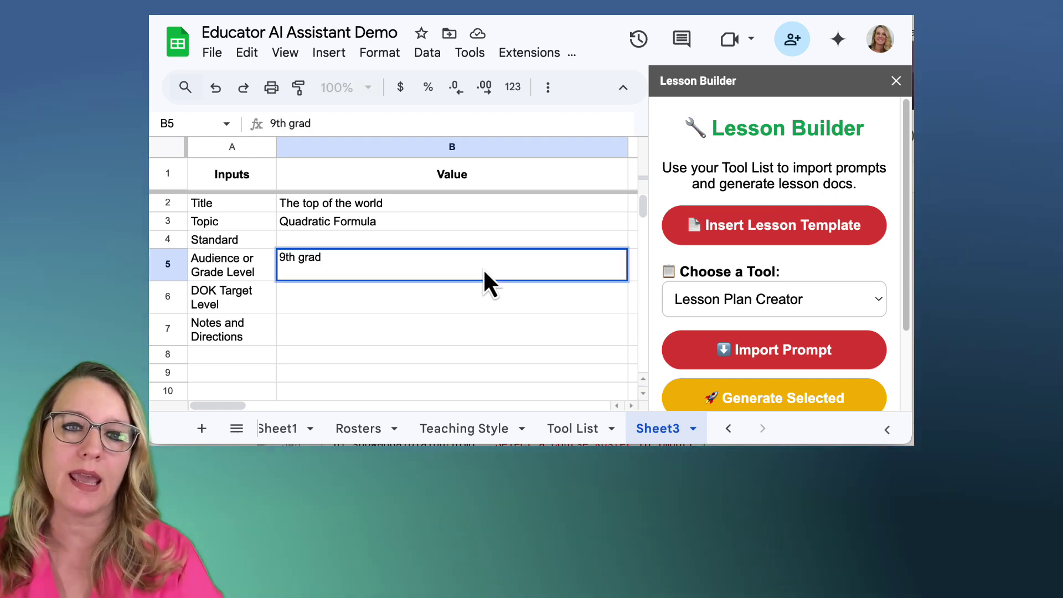
key("Return")
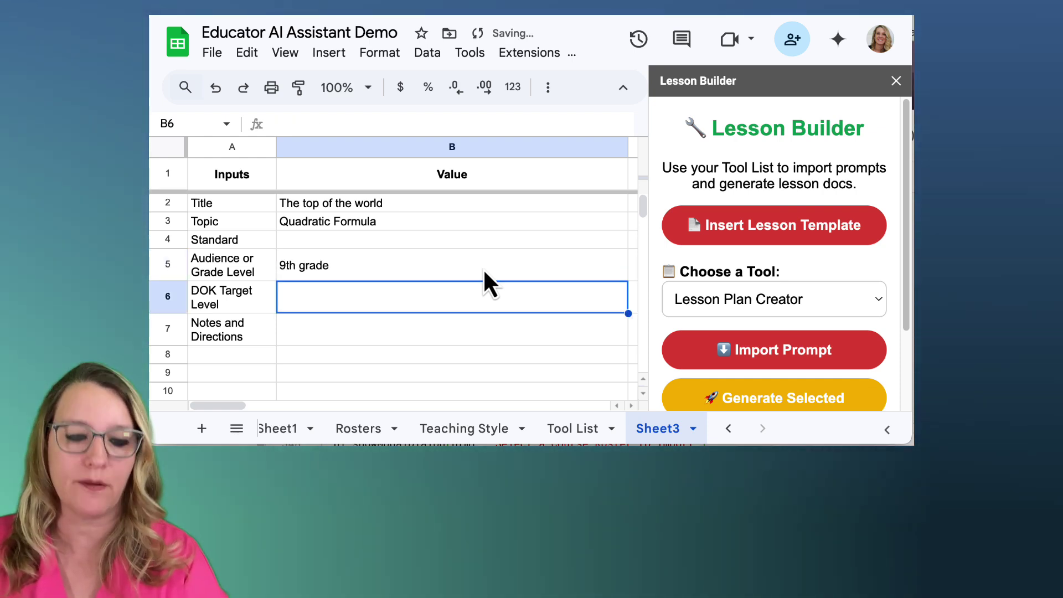
type("2")
key("Return")
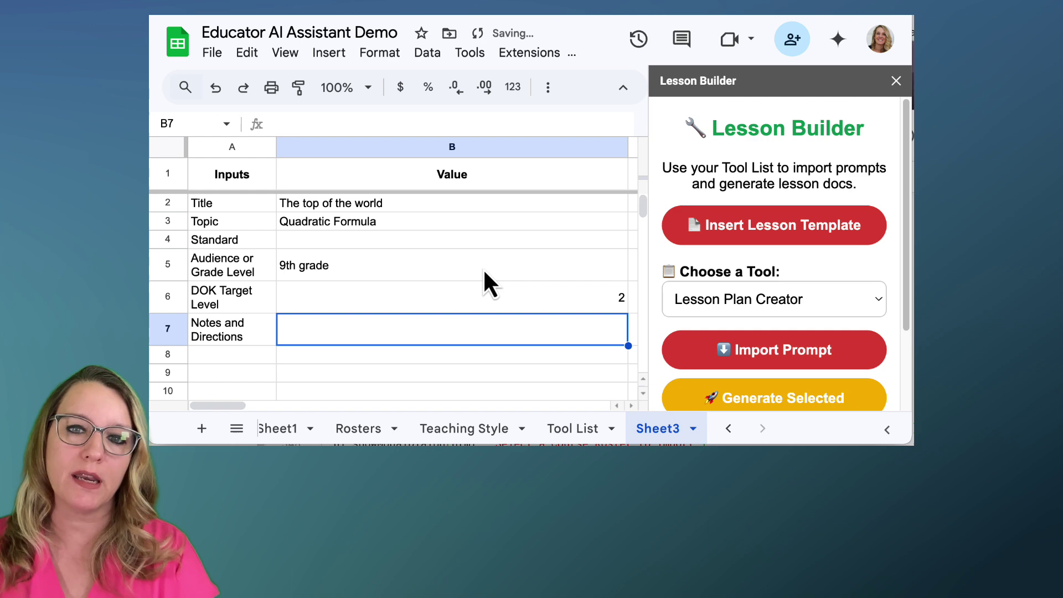
type("The students")
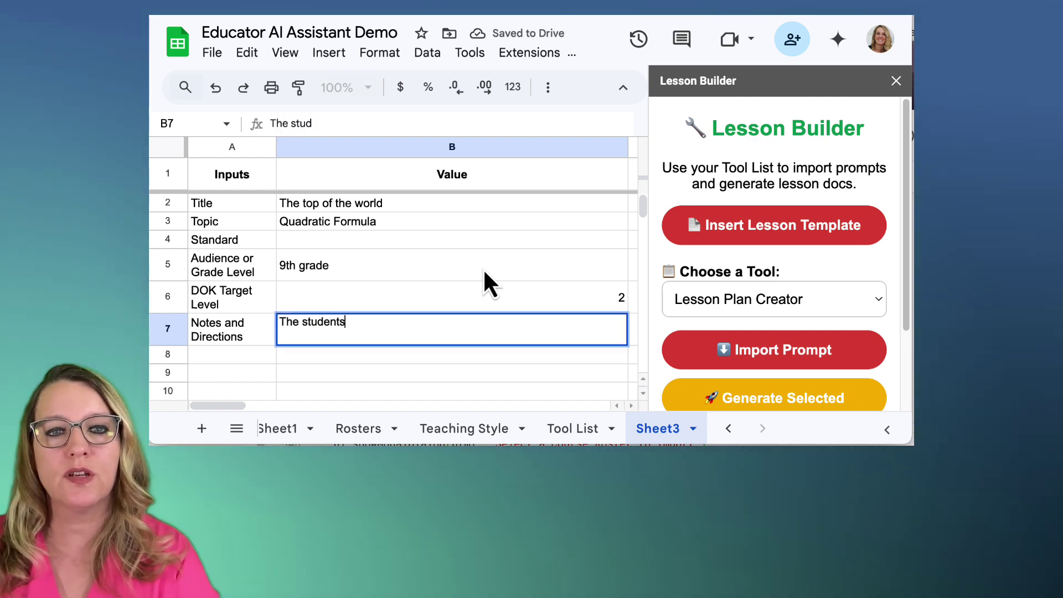
type(" should explore ")
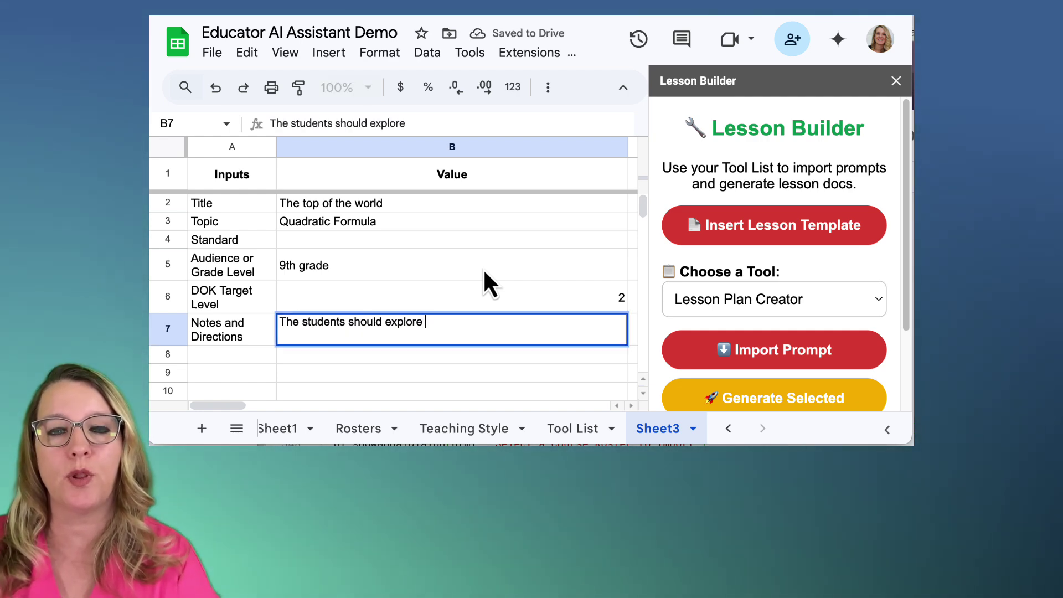
type("the ")
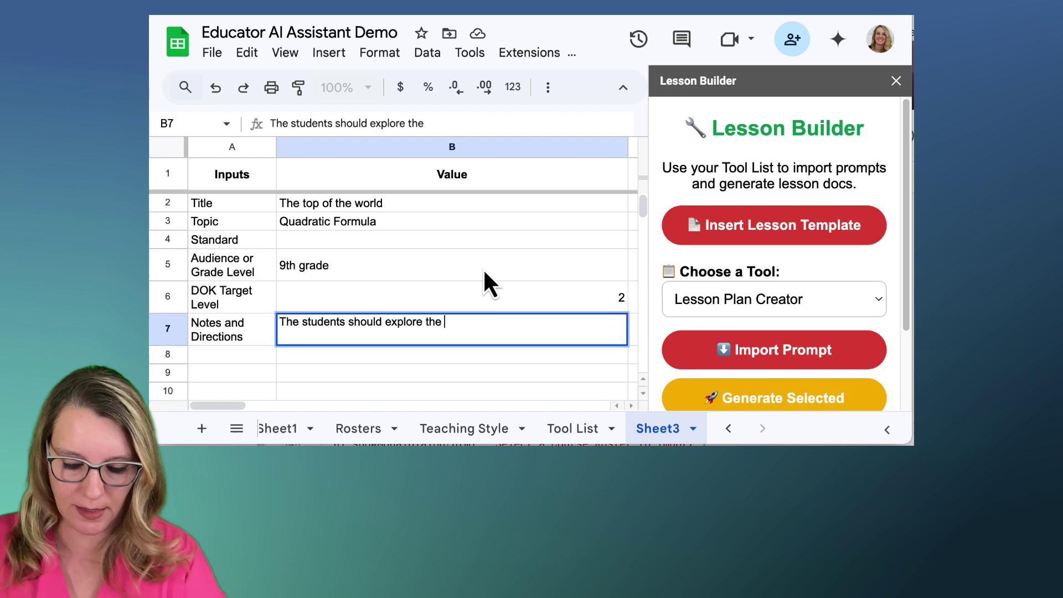
type("St Lousi")
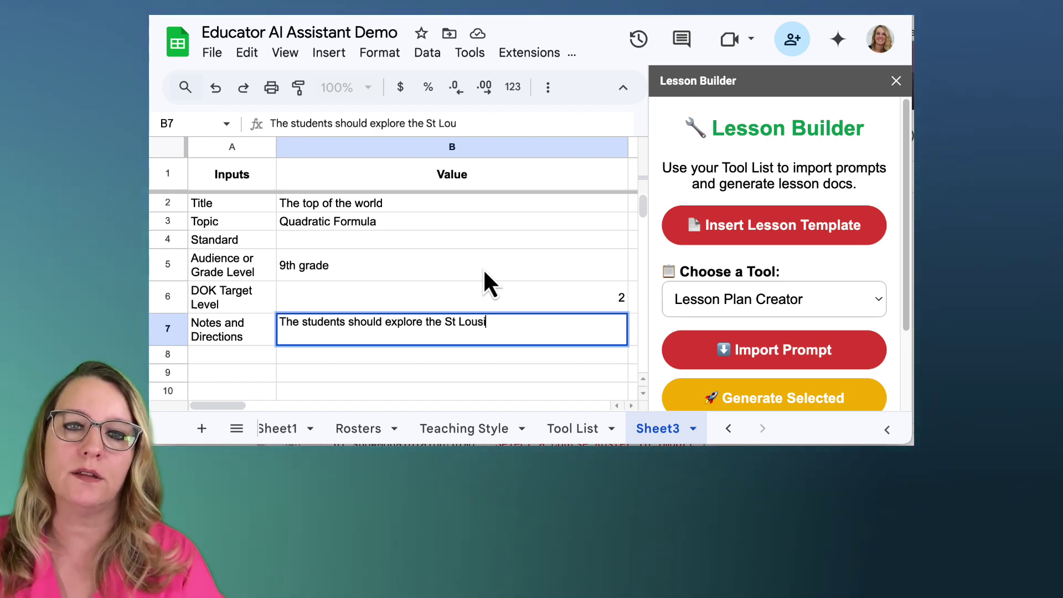
key("BackSpace")
key("BackSpace")
type("is Arch ")
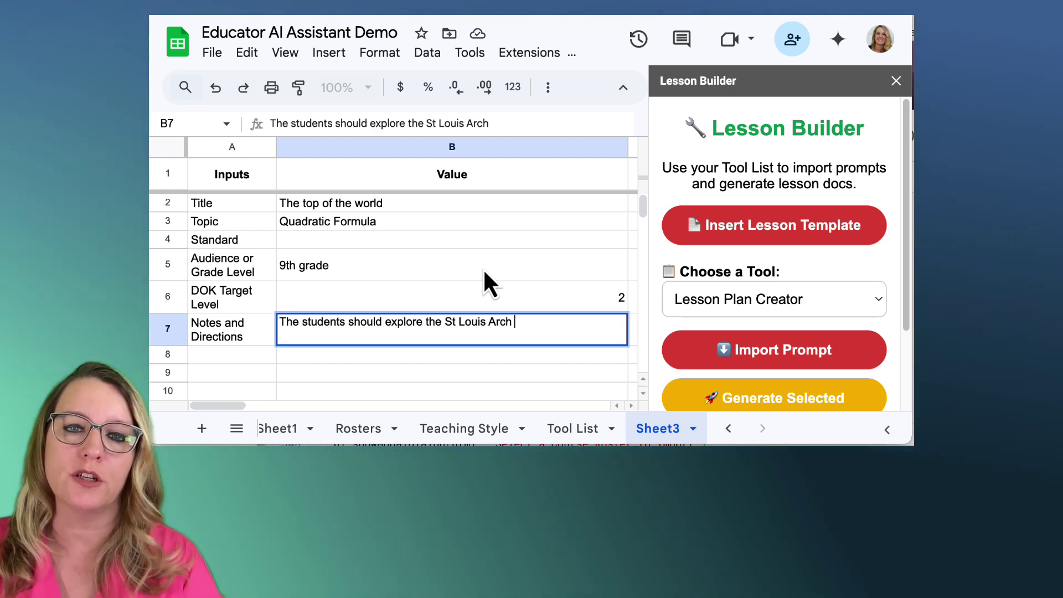
type("to discover the q")
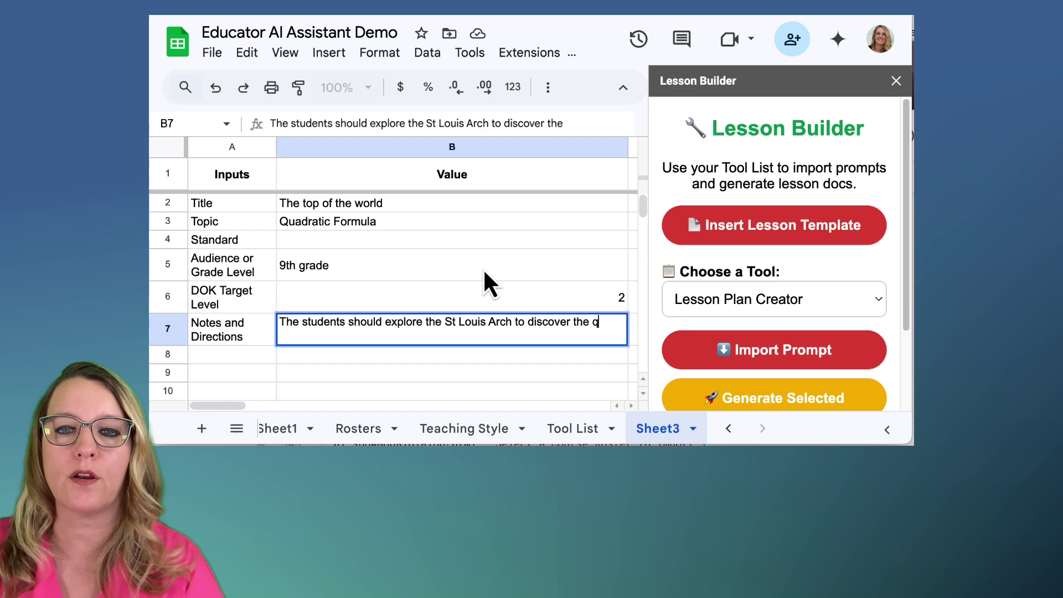
type("uadratic form")
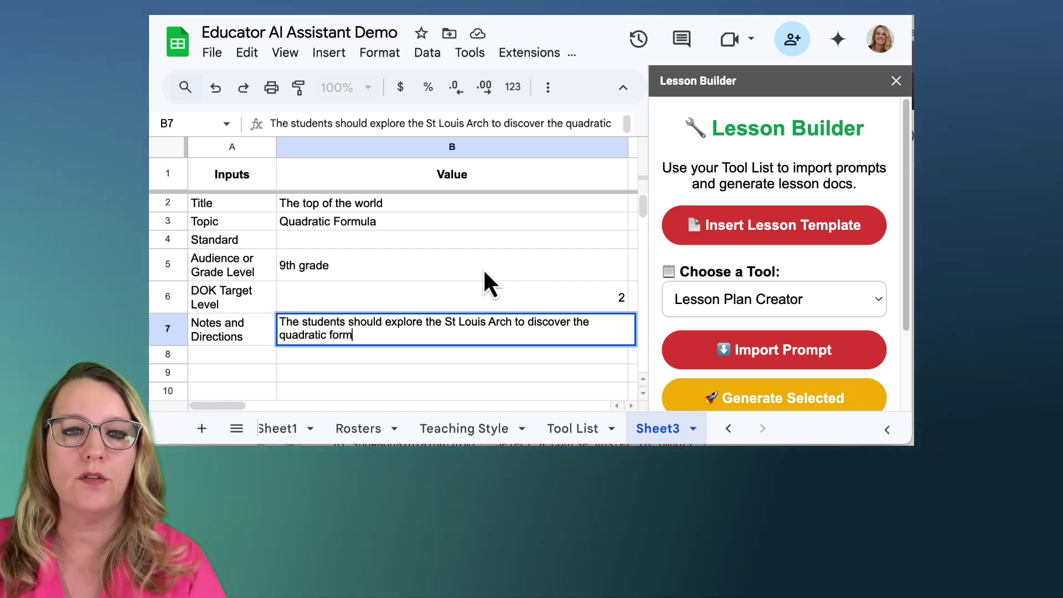
type("ula. Be studen")
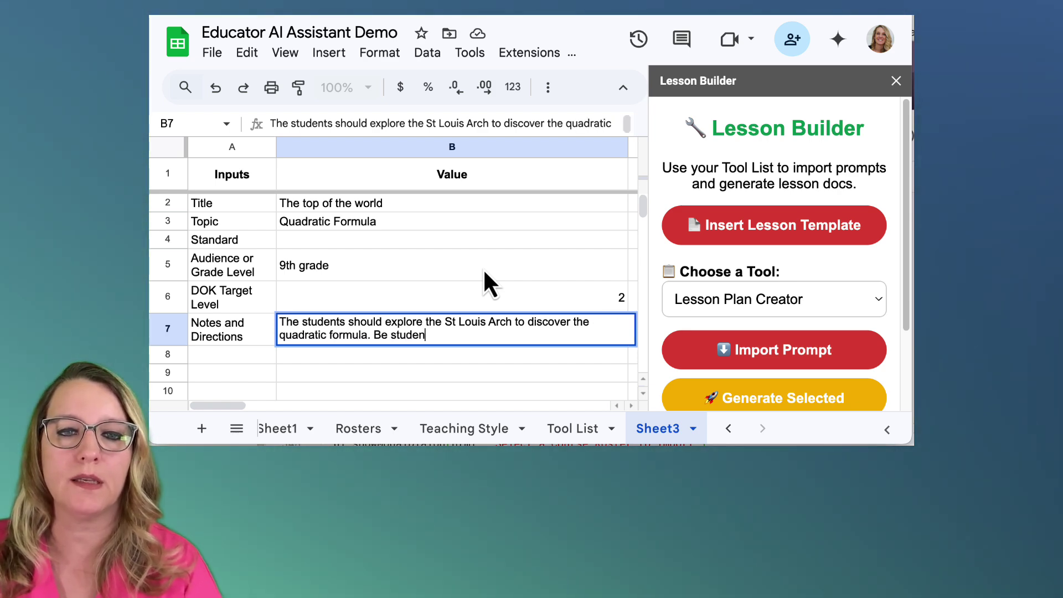
type("t centered")
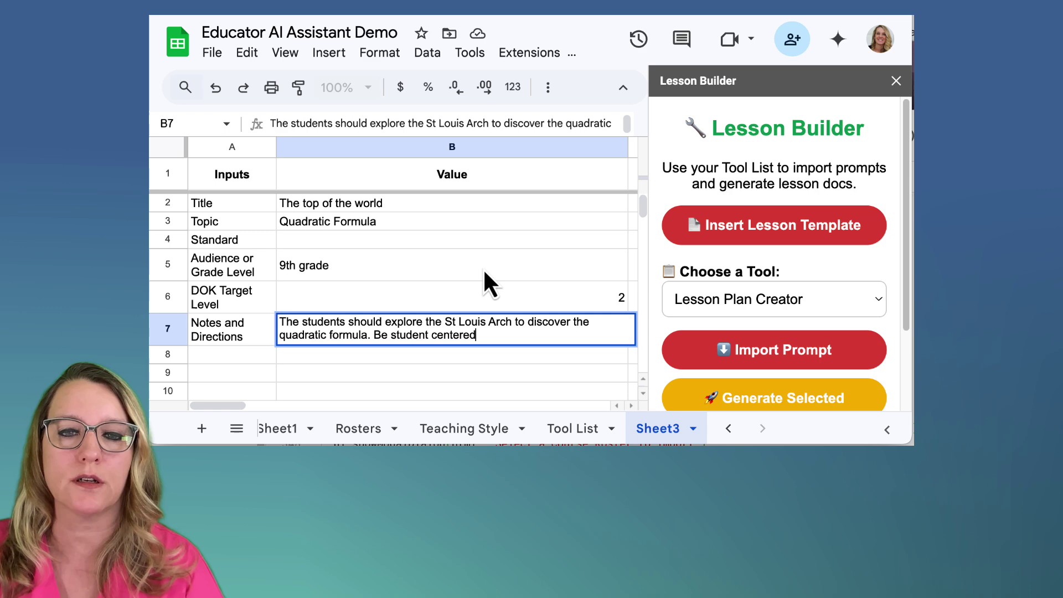
key("Return")
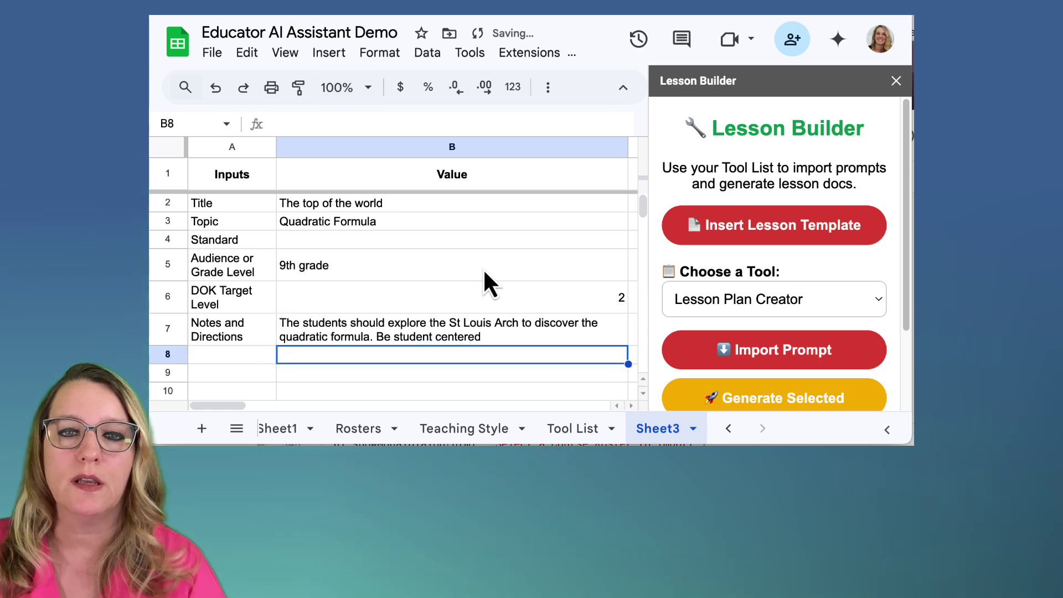
left_click(751, 297)
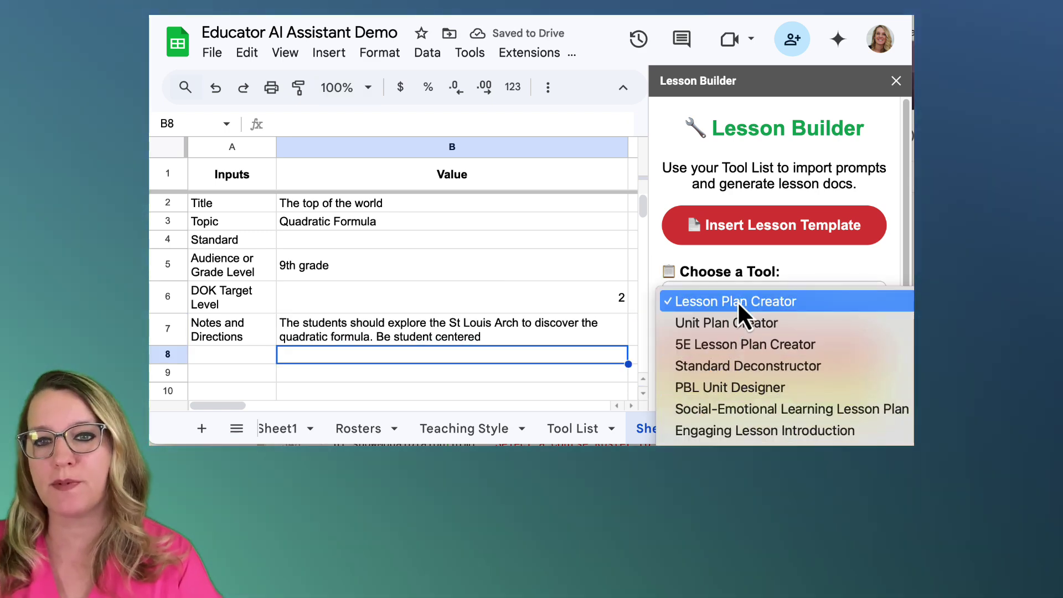
- Keep Lesson Plan Creator as the chosen tool after comparing it with PBL Unit Designer on Tool List
left_click(576, 440)
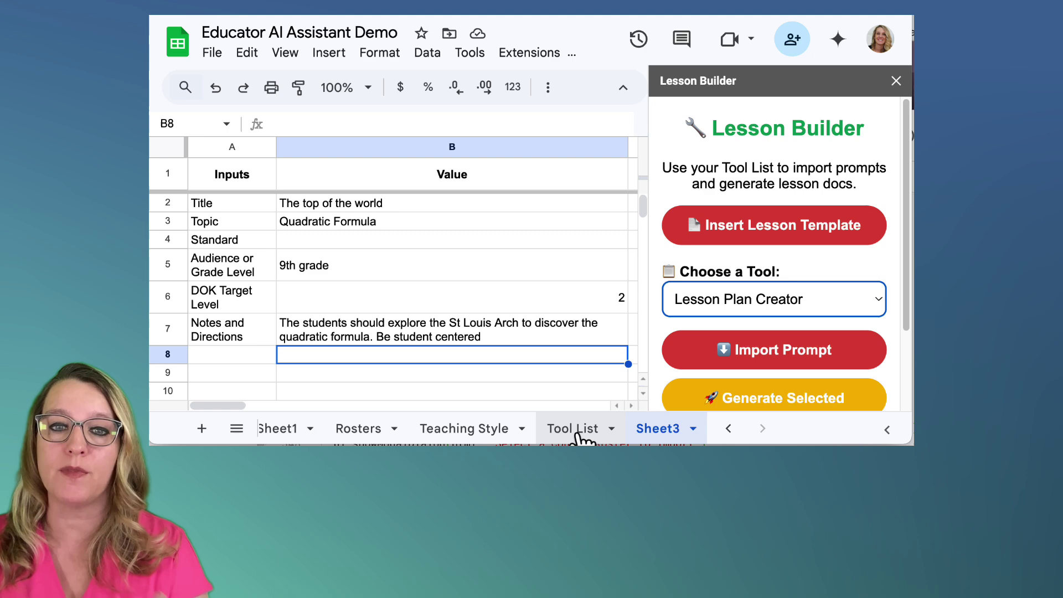
left_click(579, 435)
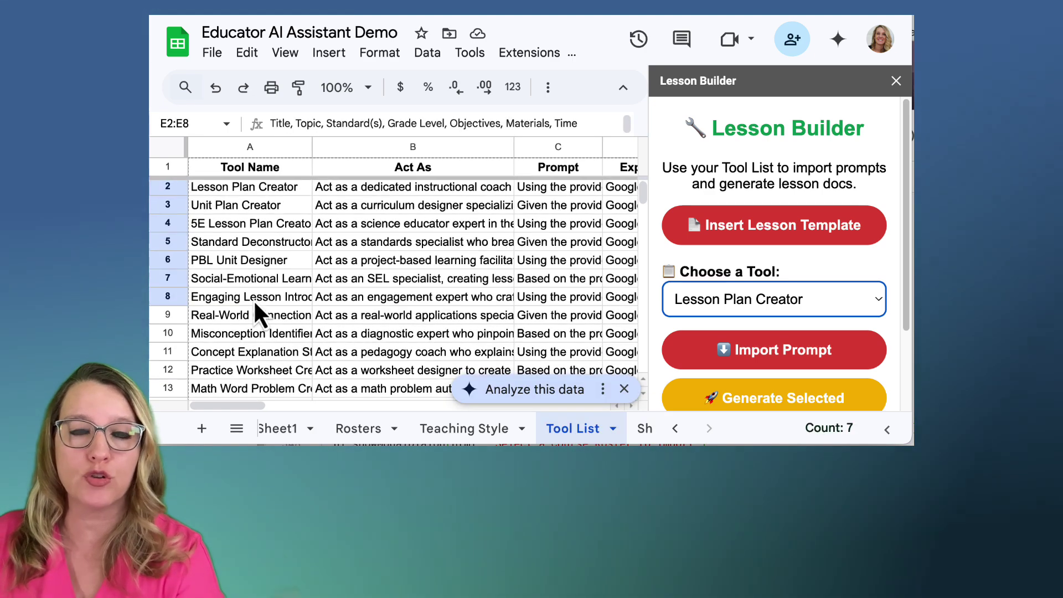
left_click(261, 265)
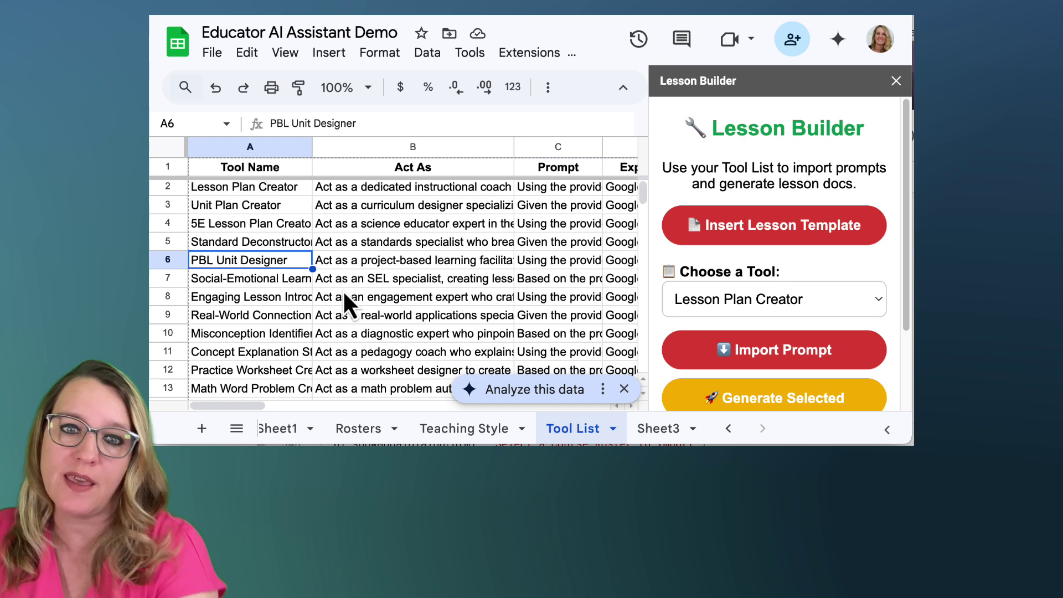
left_click(657, 431)
left_click(729, 302)
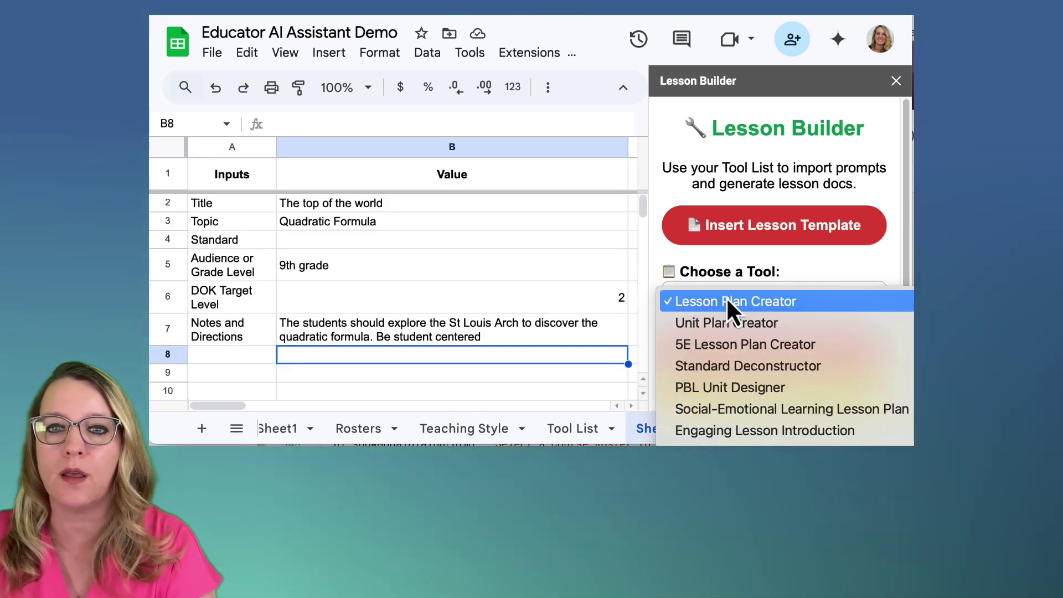
left_click(773, 308)
scroll(776, 324, "down", 2)
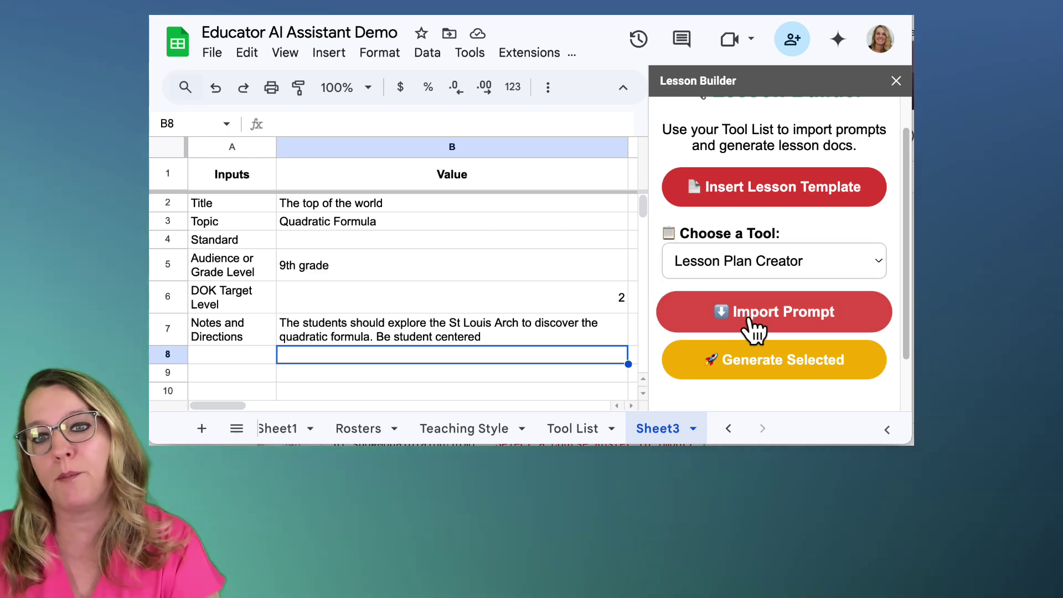
scroll(494, 334, "right", 2)
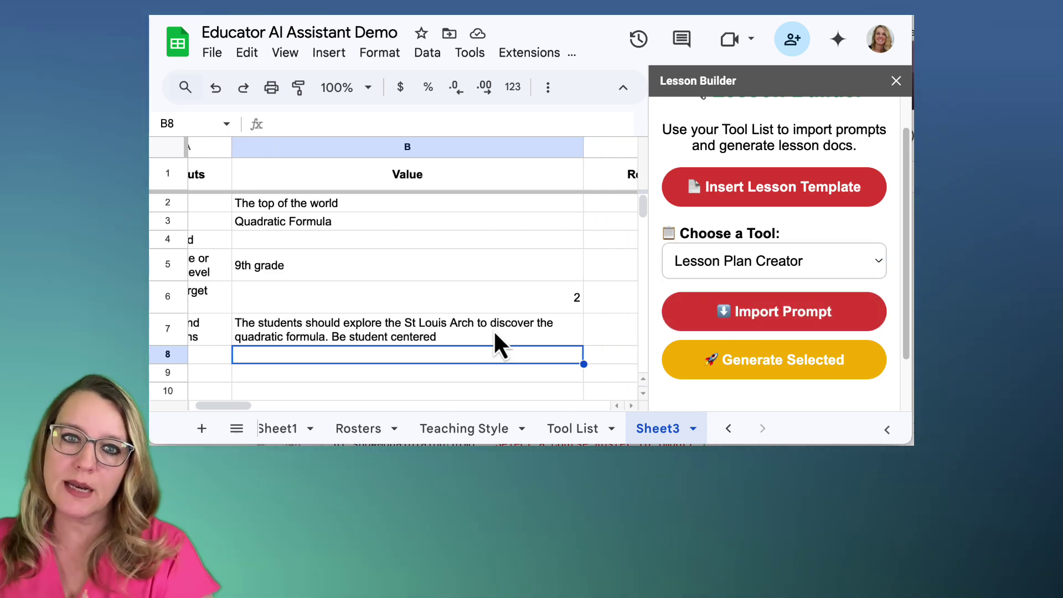
left_click(570, 429)
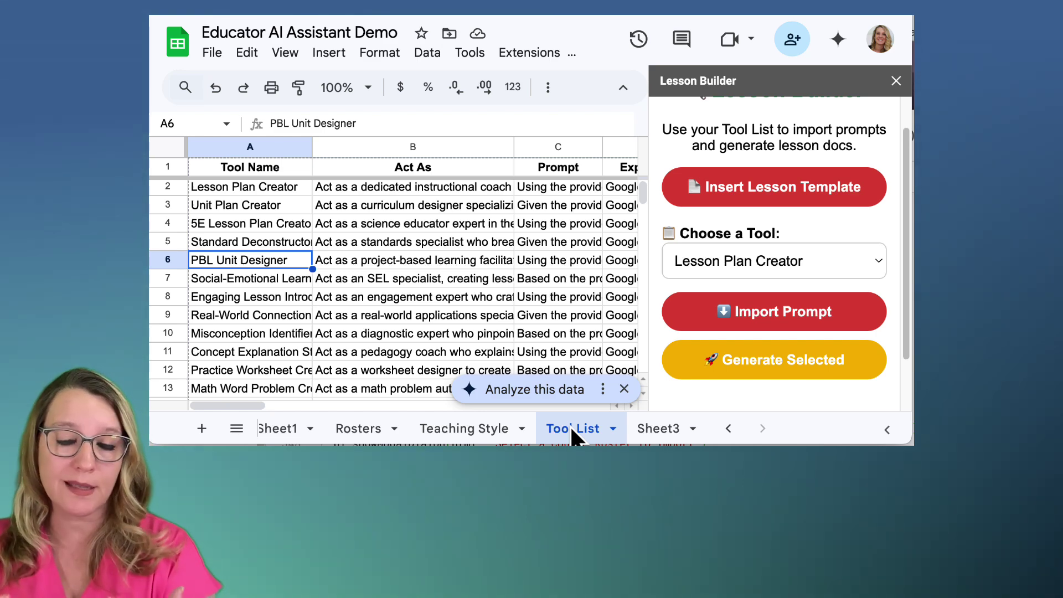
left_click(658, 429)
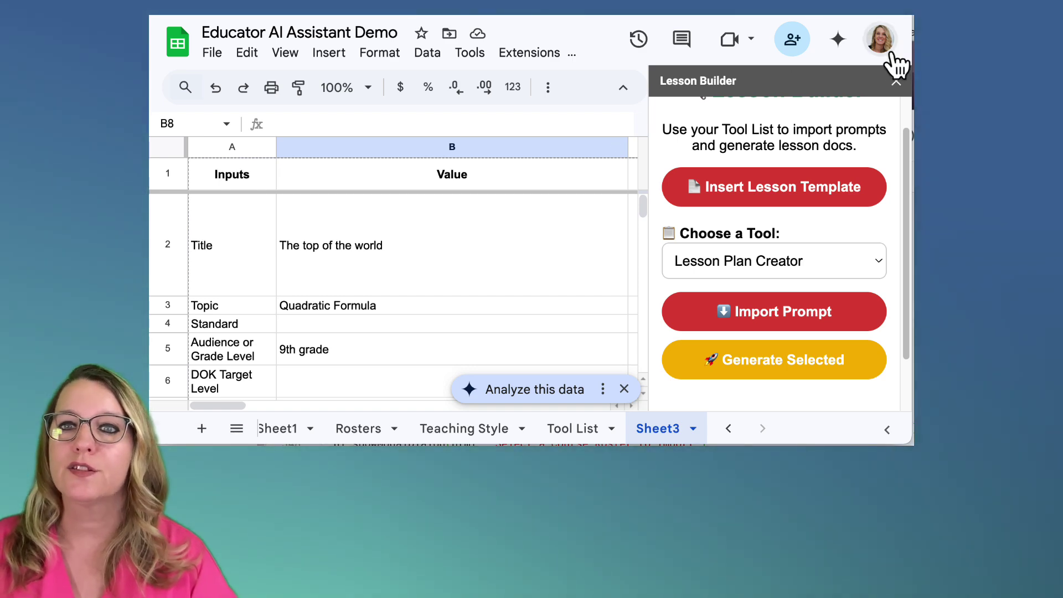
- Close the Lesson Builder sidebar and append 'Work with PBL' to the Act As text in F2
left_click(897, 81)
scroll(630, 254, "right", 5)
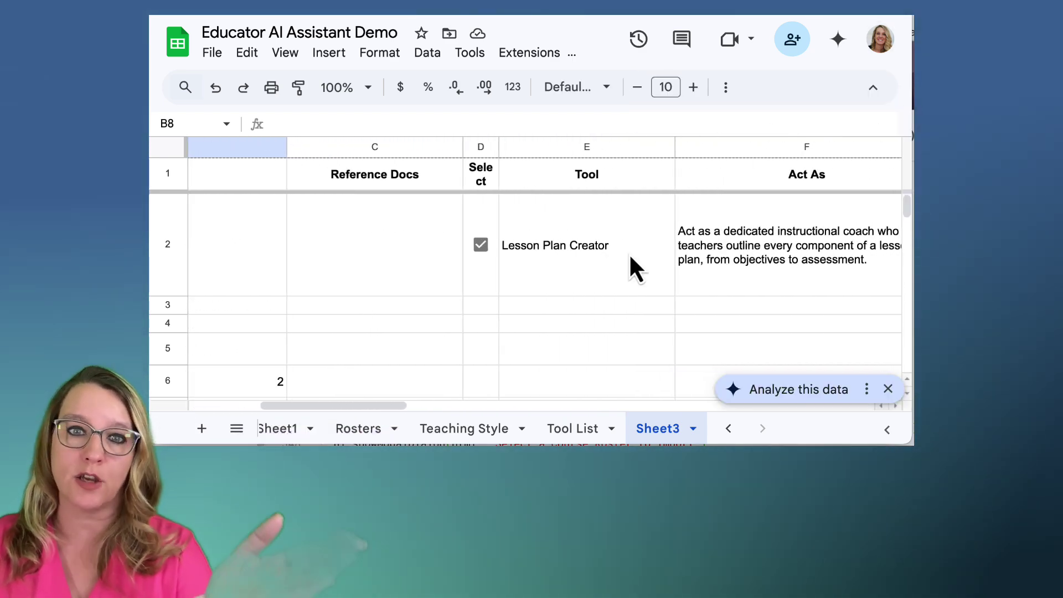
scroll(629, 254, "right", 1)
left_click_drag(460, 254, 744, 251)
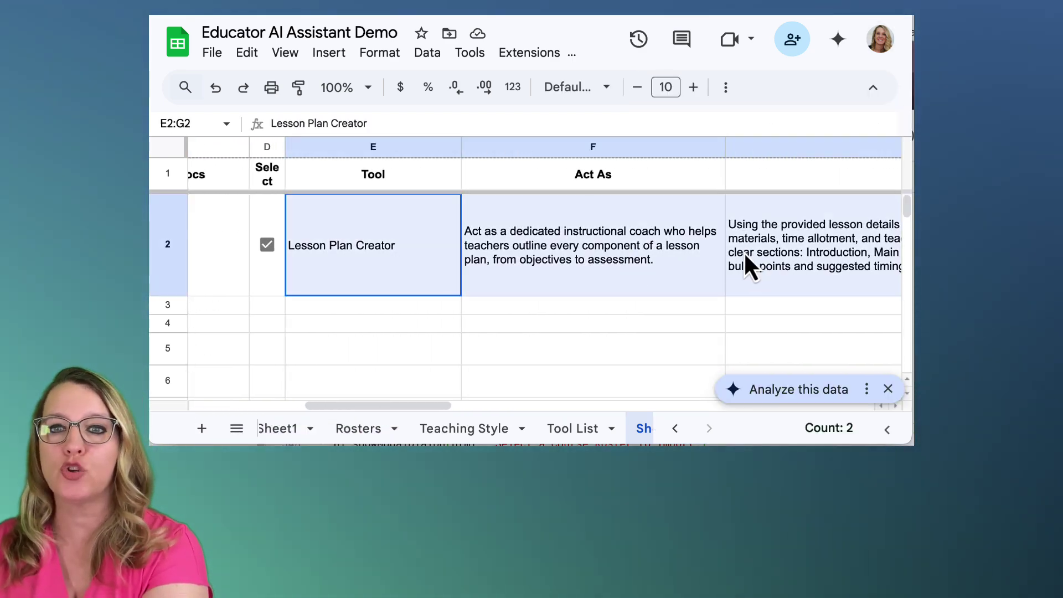
scroll(753, 256, "right", 3)
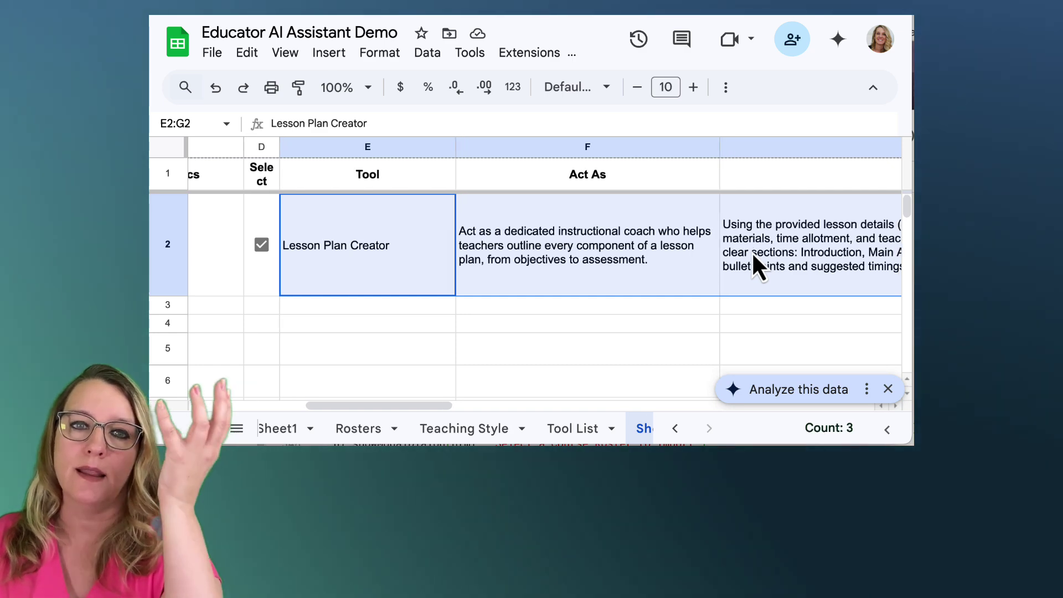
left_click(492, 250)
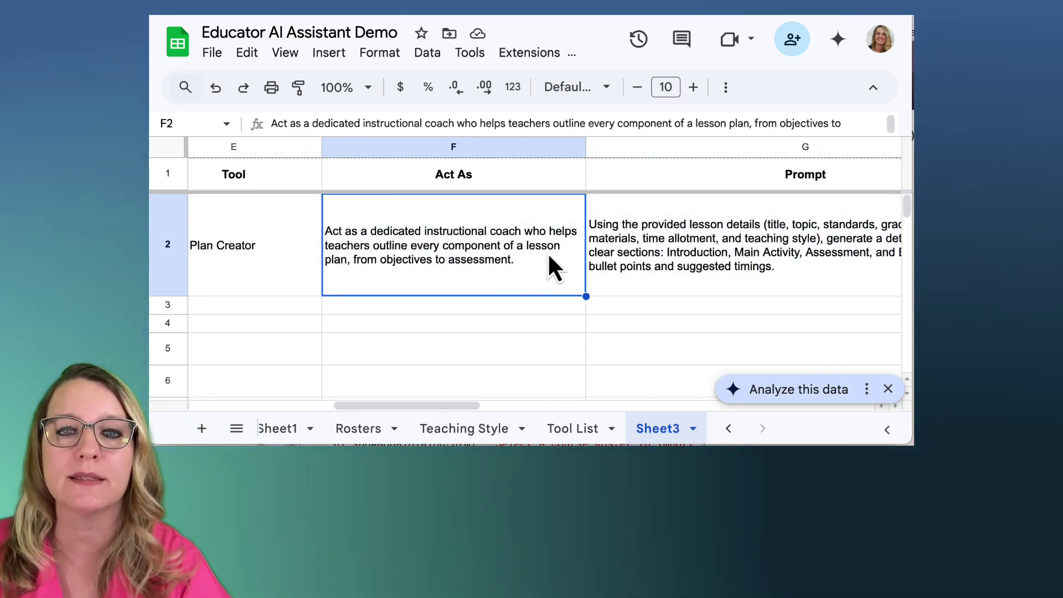
scroll(683, 277, "right", 1)
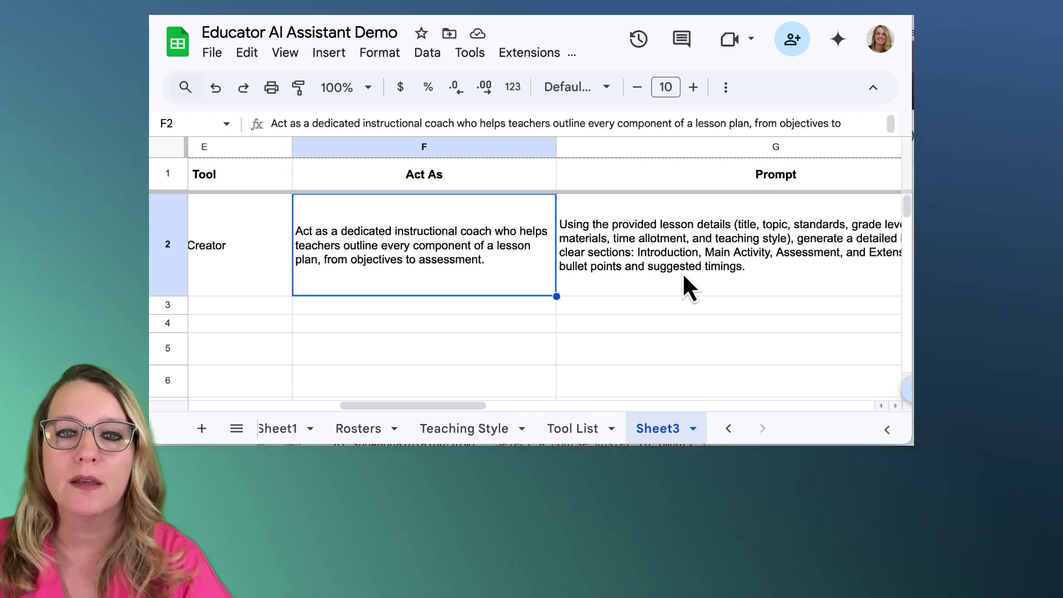
double_click(502, 267)
type("Wo")
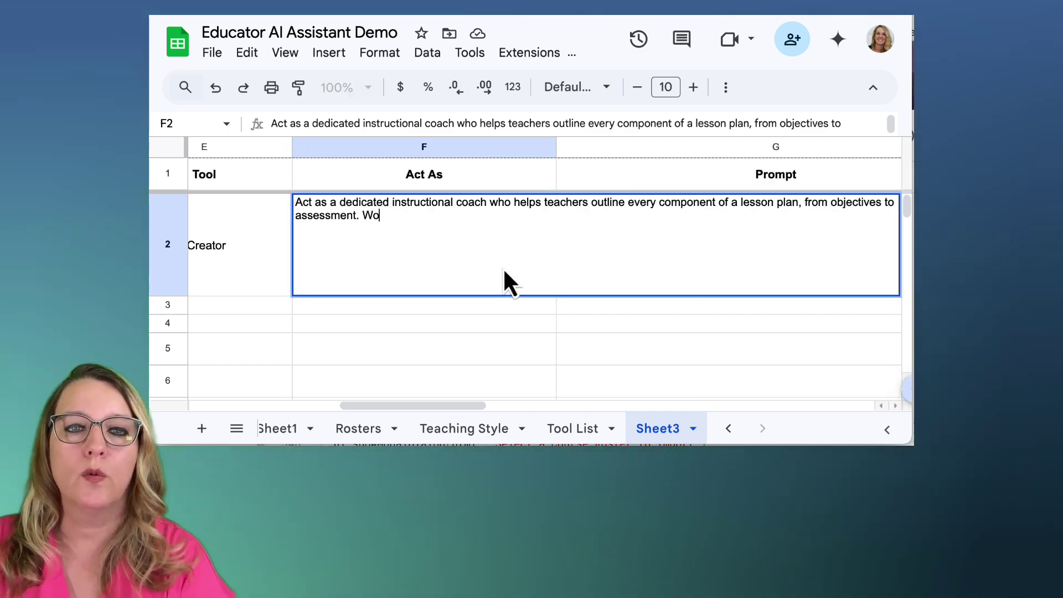
type("rk with PBL")
key("Return")
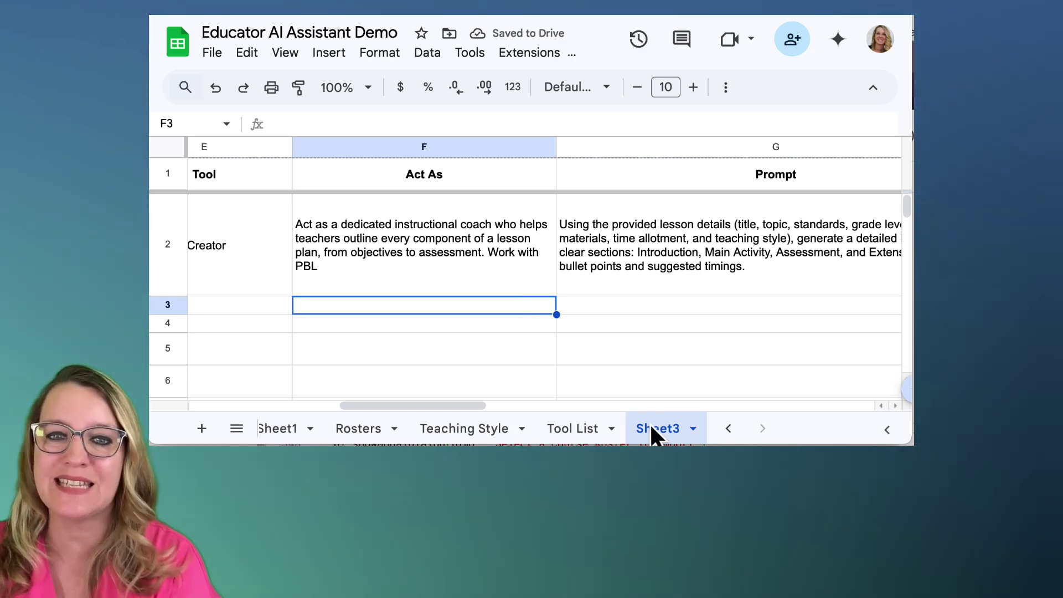
left_click(576, 431)
left_click(670, 431)
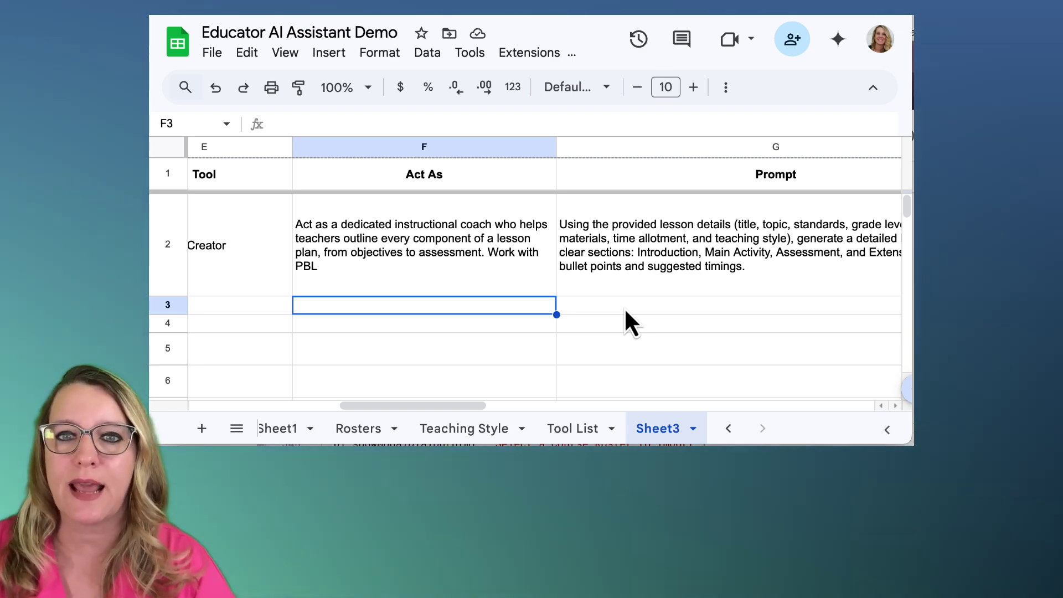
scroll(626, 310, "left", 5)
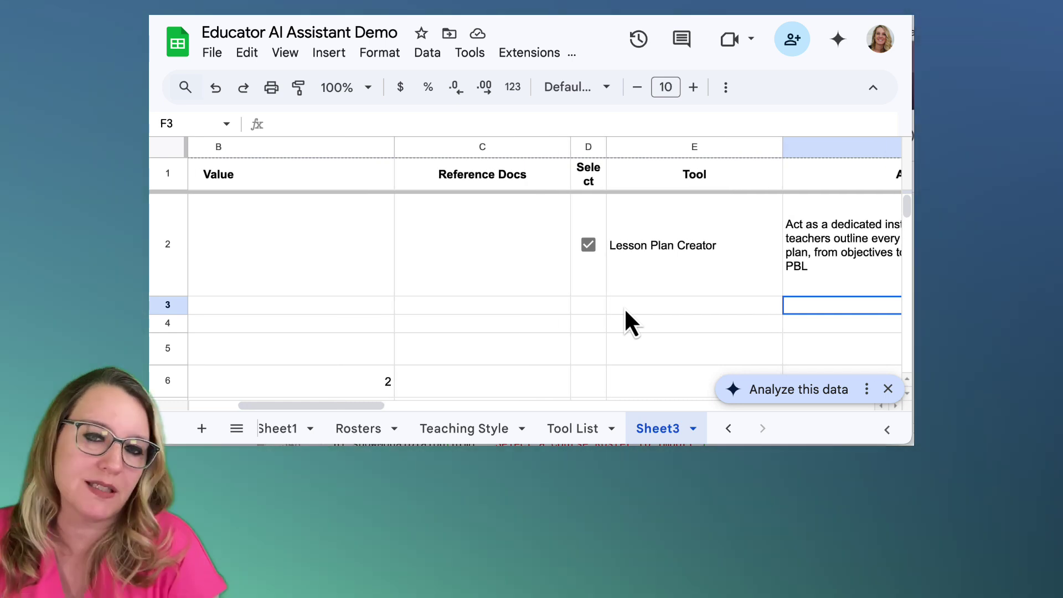
- Generate the 'The top of the world' lesson doc from Lesson Builder's Generate Selected
scroll(624, 308, "left", 3)
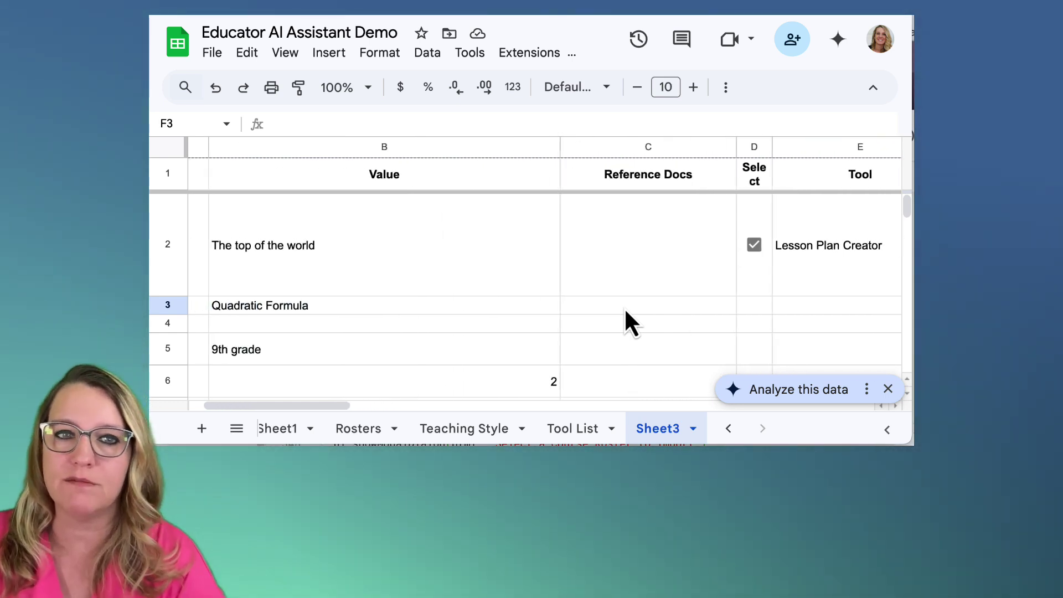
left_click(530, 53)
mouse_move(604, 405)
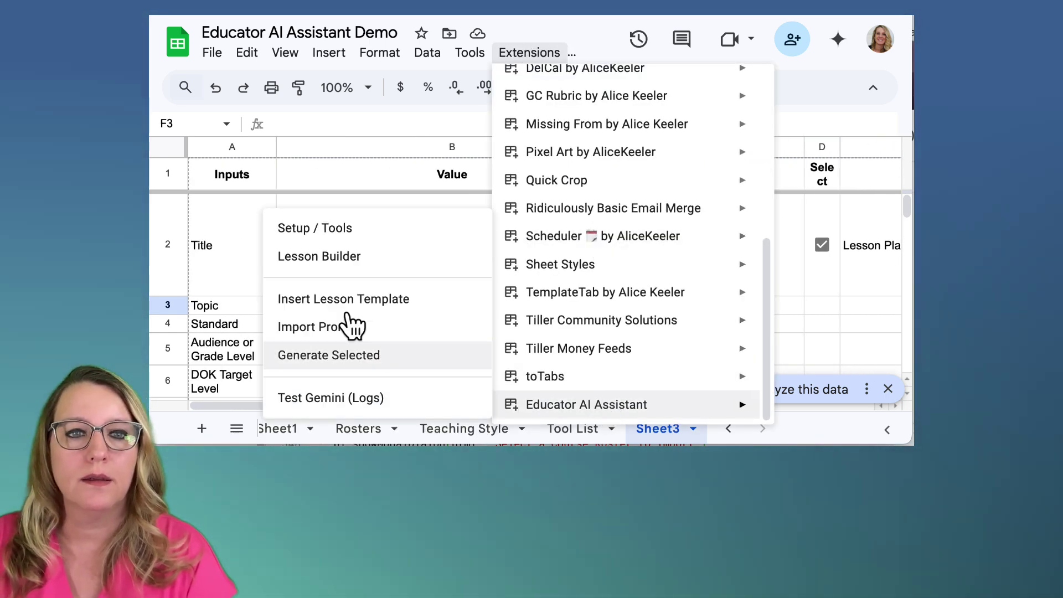
left_click(349, 258)
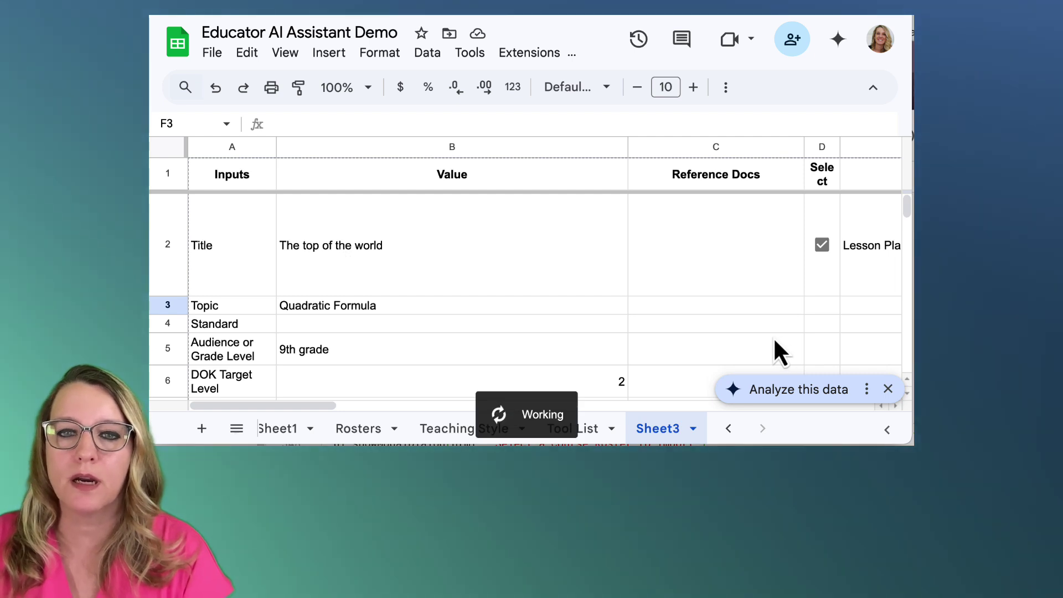
scroll(784, 301, "down", 2)
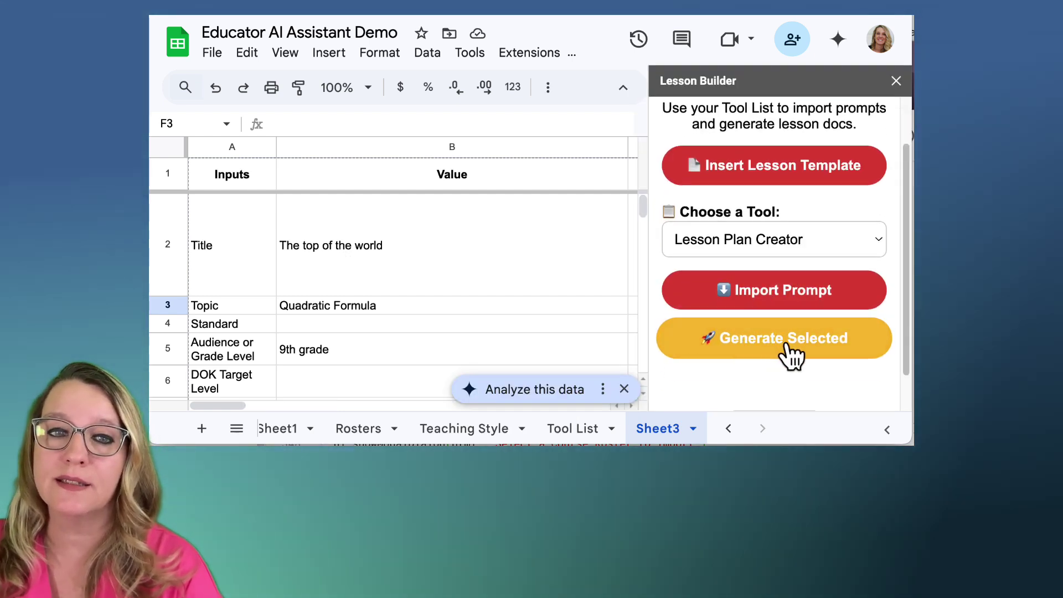
left_click(788, 346)
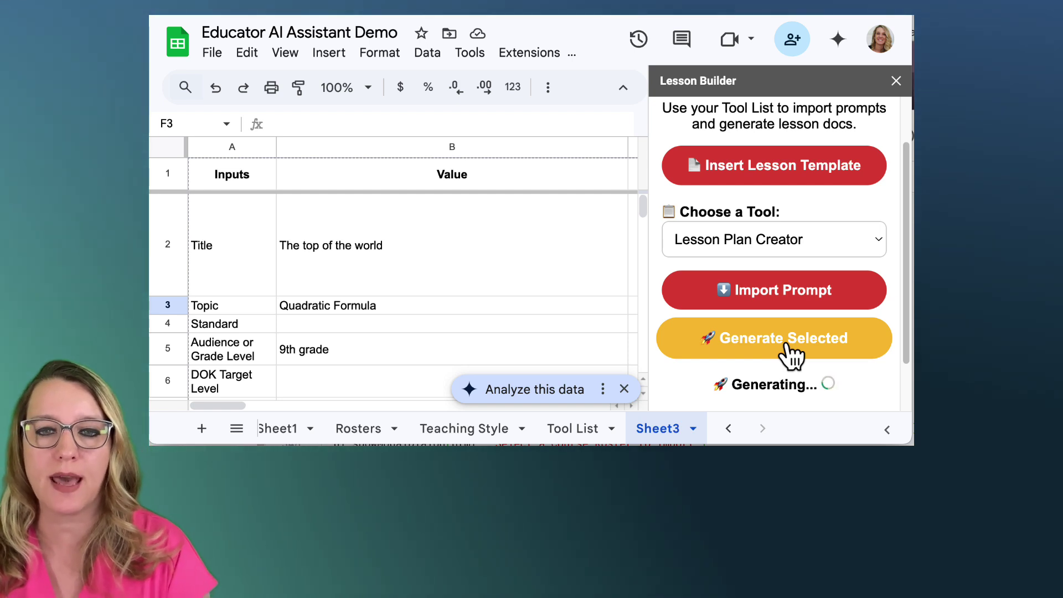
scroll(784, 373, "down", 2)
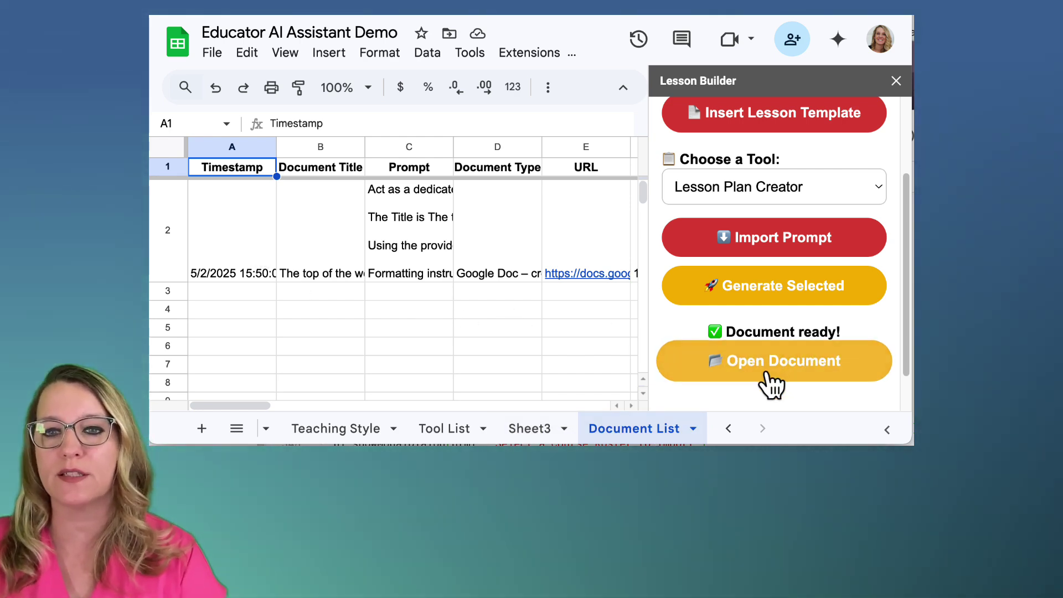
- Open the generated 'The top of the world' lesson plan doc and scroll through it
left_click(796, 363)
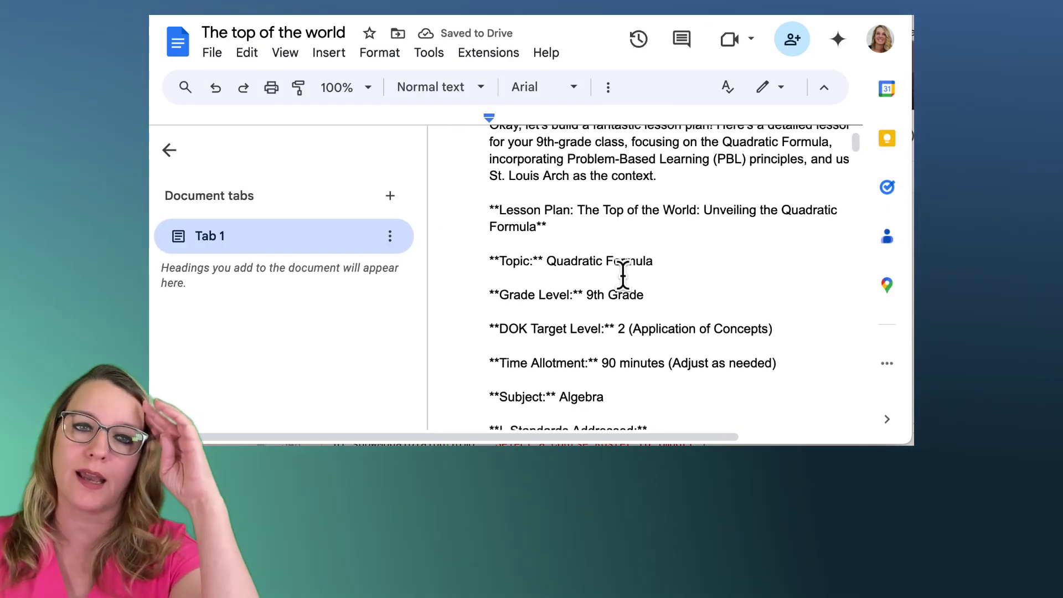
scroll(623, 276, "down", 10)
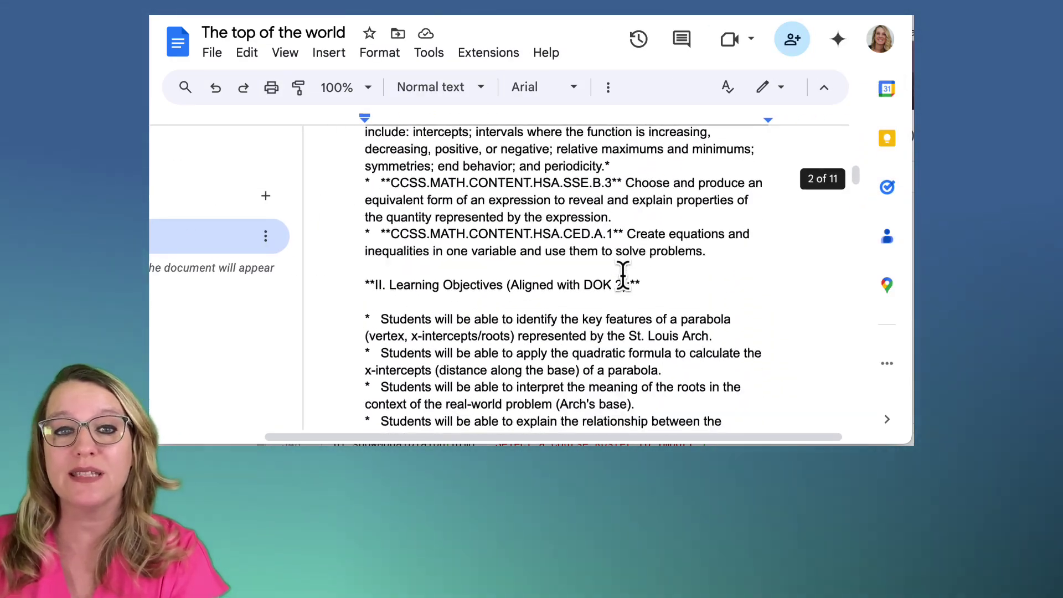
scroll(623, 275, "down", 15)
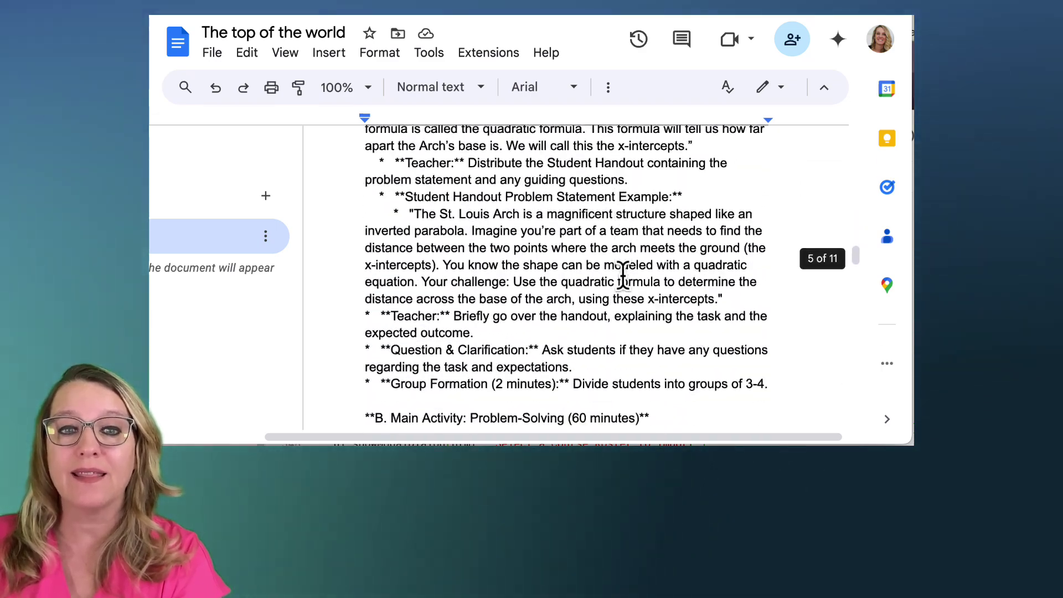
scroll(623, 276, "down", 12)
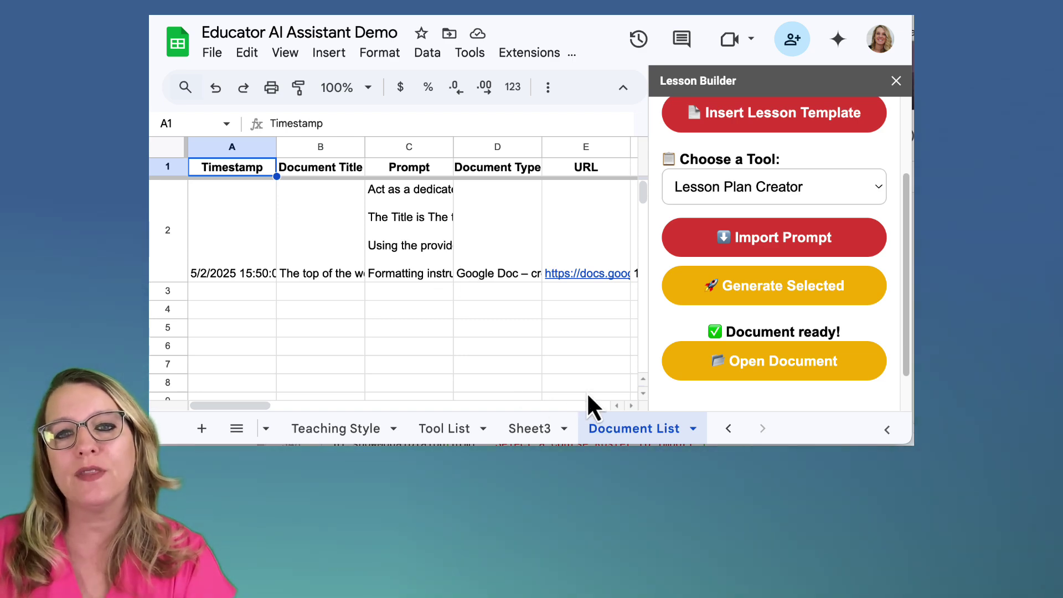
- Copy the stored lesson prompt from Document List cell C2
mouse_move(596, 267)
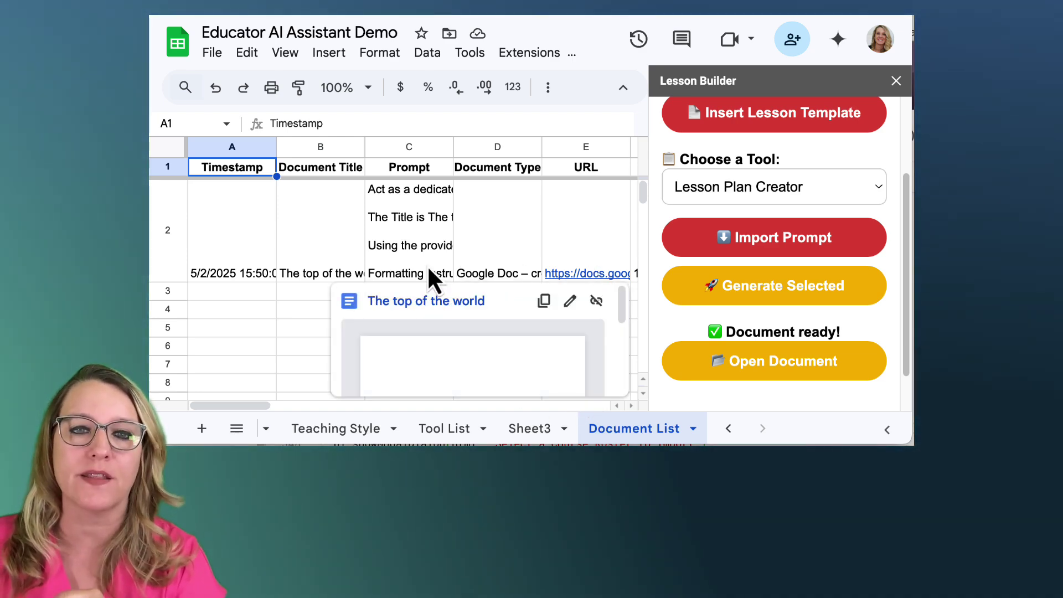
left_click(430, 269)
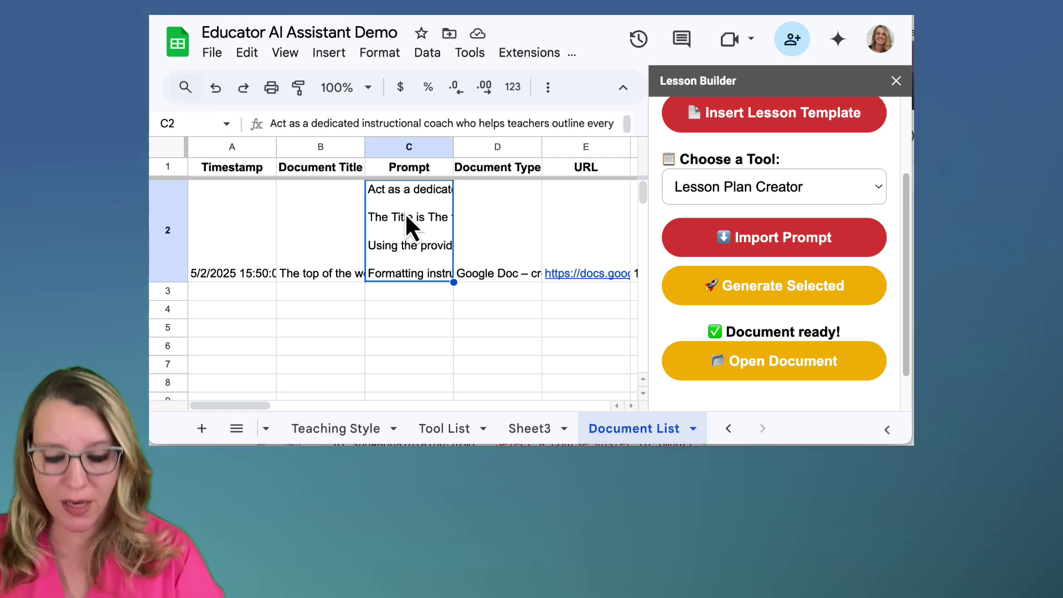
key("ctrl+c")
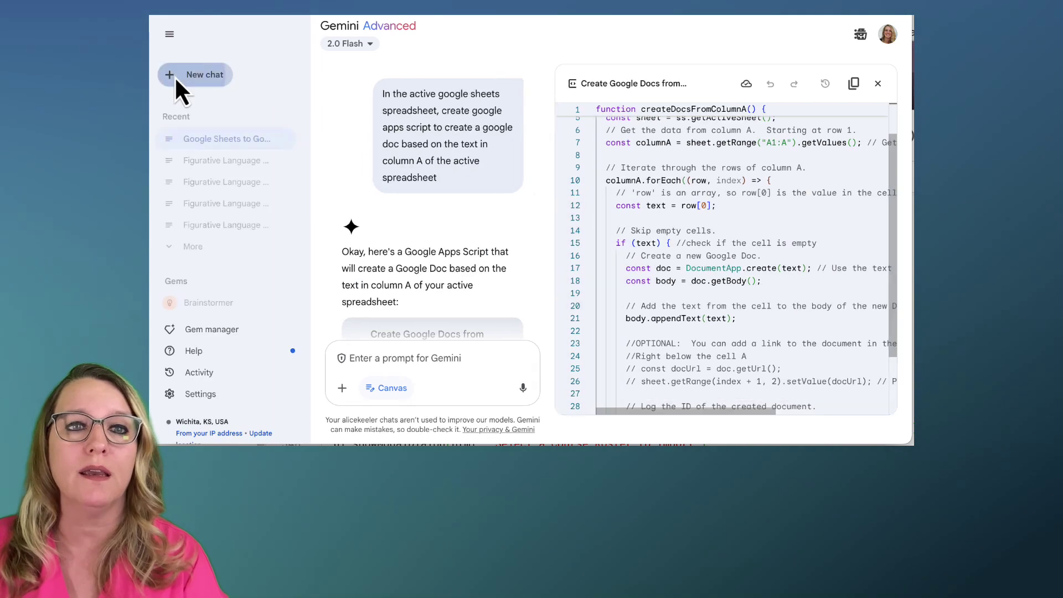
- Paste the copied lesson-plan prompt into a new Gemini chat and submit it
left_click(175, 76)
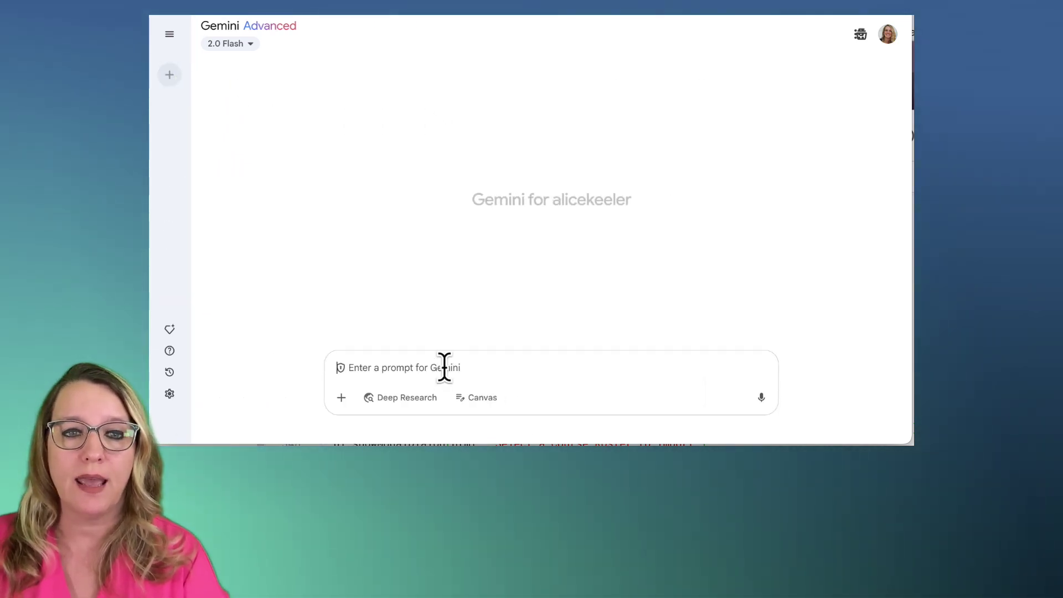
key("ctrl+v")
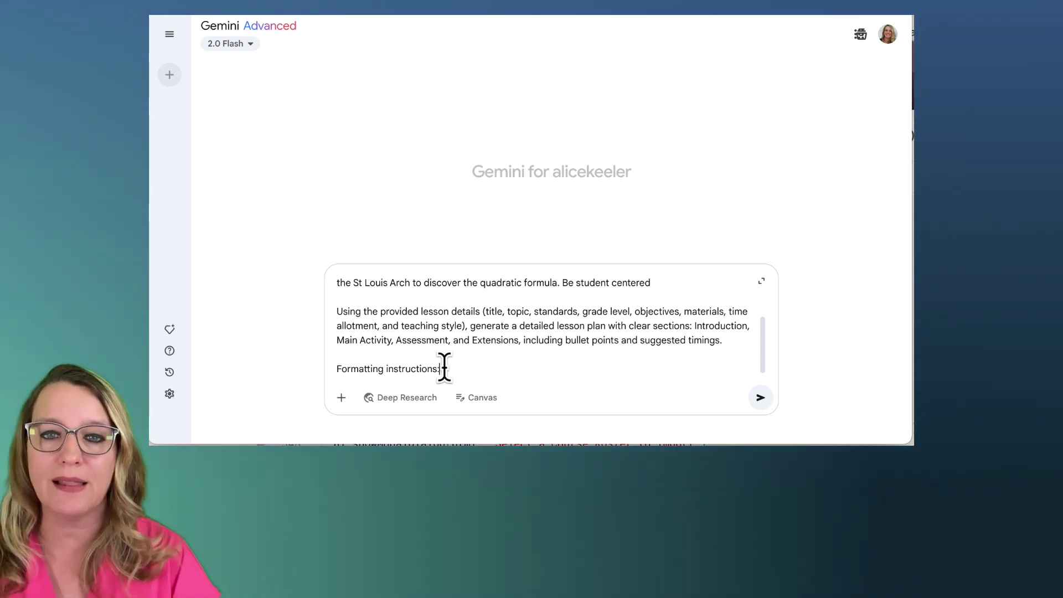
key("Return")
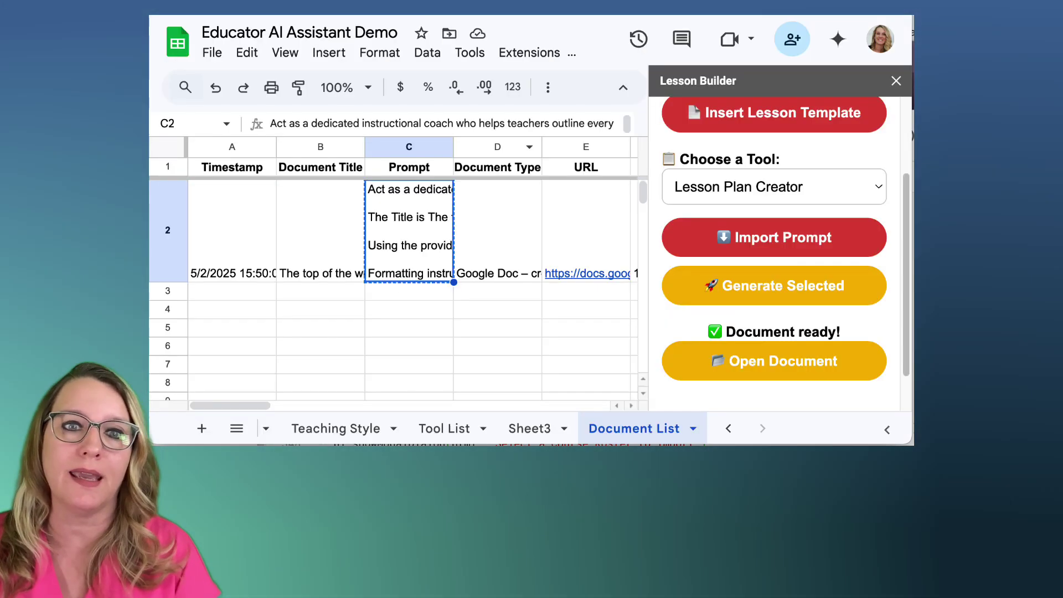
left_click(448, 434)
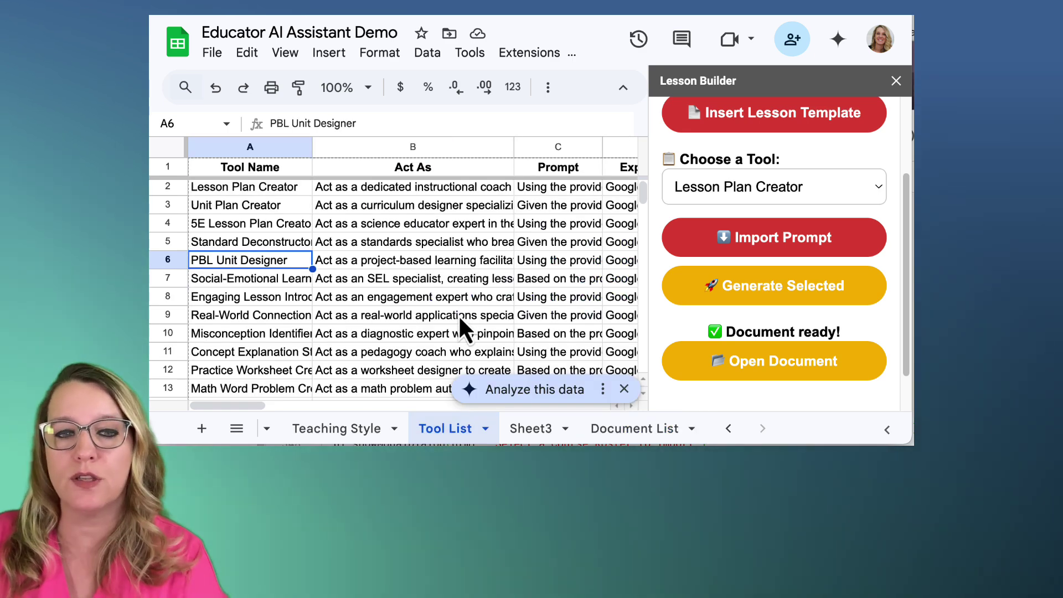
scroll(354, 432, "left", 3)
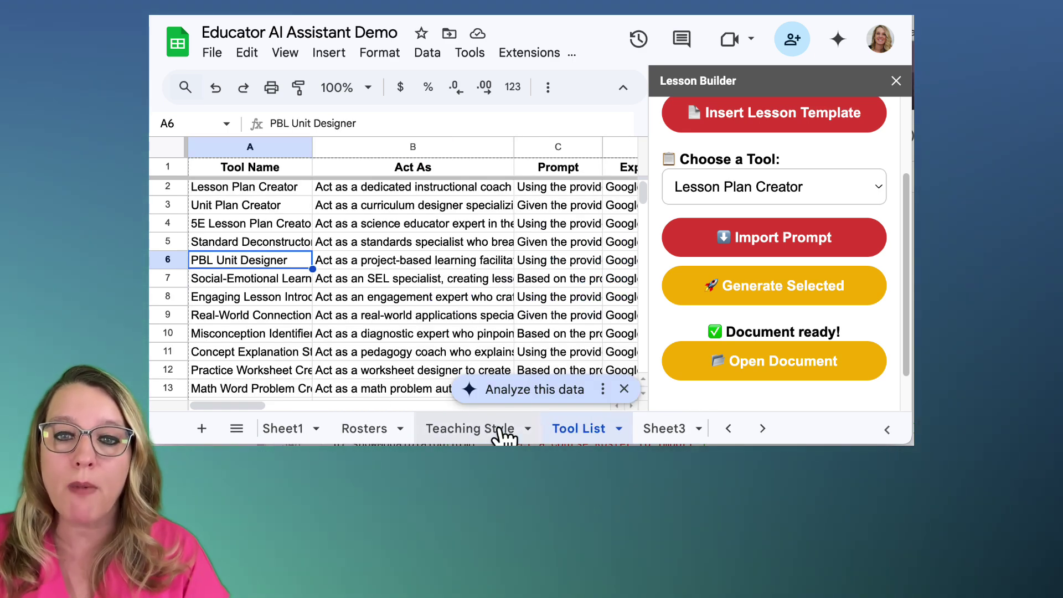
scroll(501, 435, "right", 3)
left_click(557, 435)
scroll(418, 333, "down", 3)
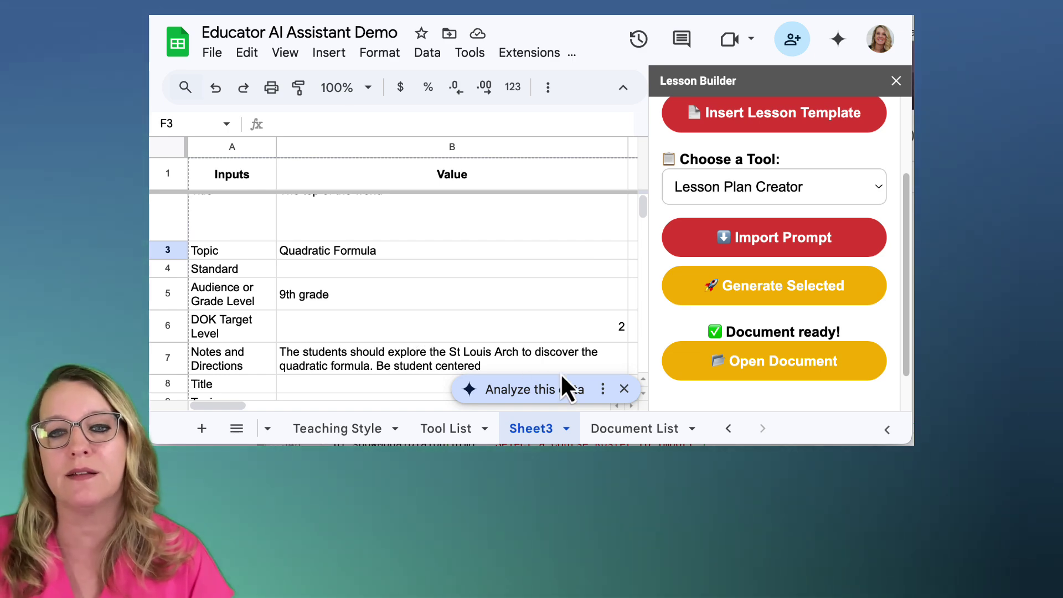
left_click(623, 431)
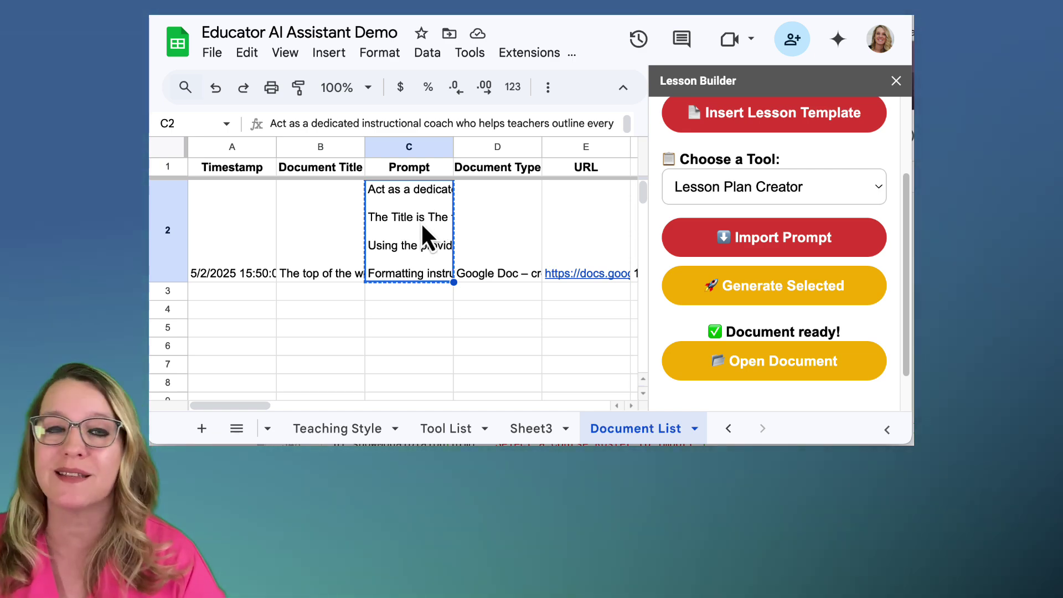
- Review Gemini's St. Louis Arch lesson plan, then go to vids.google.com in a new tab
left_click(423, 20)
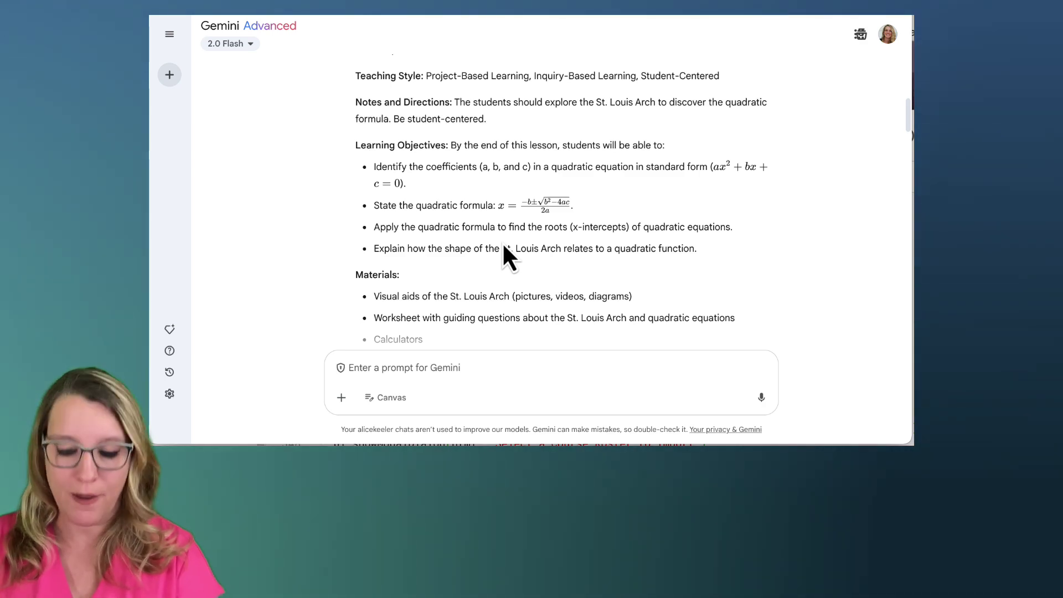
key("ctrl+t")
type("vids.")
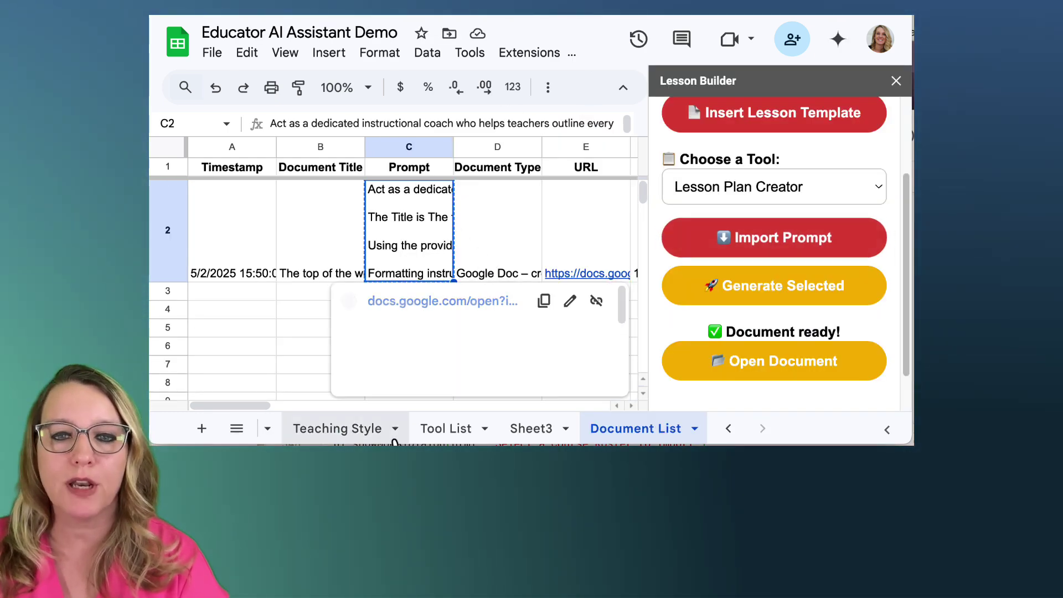
- On Sheet3, switch the Lesson Builder tool to Unit Plan Creator and import its Act As prompt
left_click(530, 429)
left_click(749, 188)
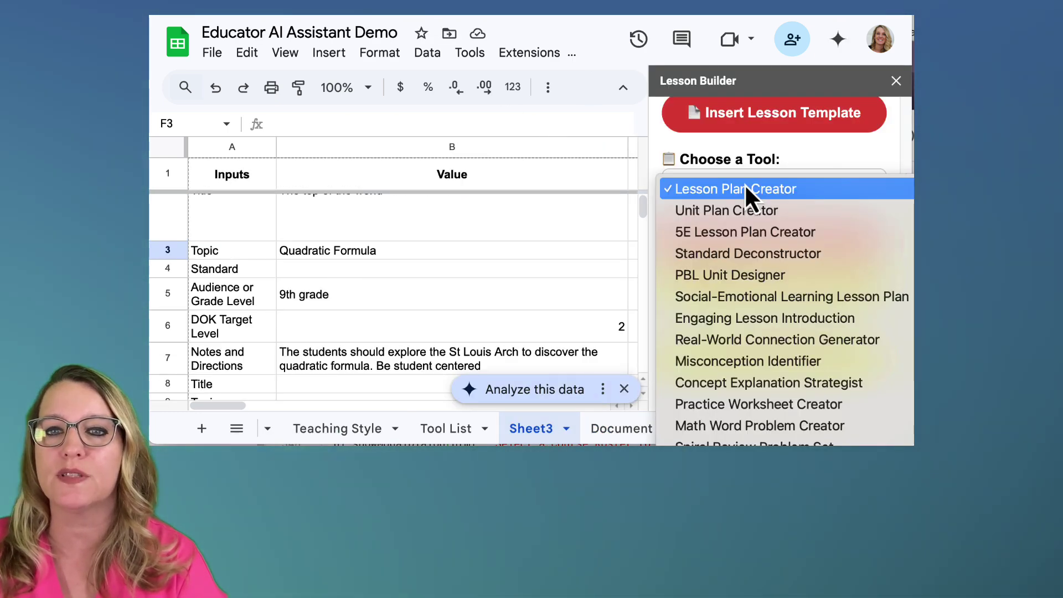
left_click(744, 215)
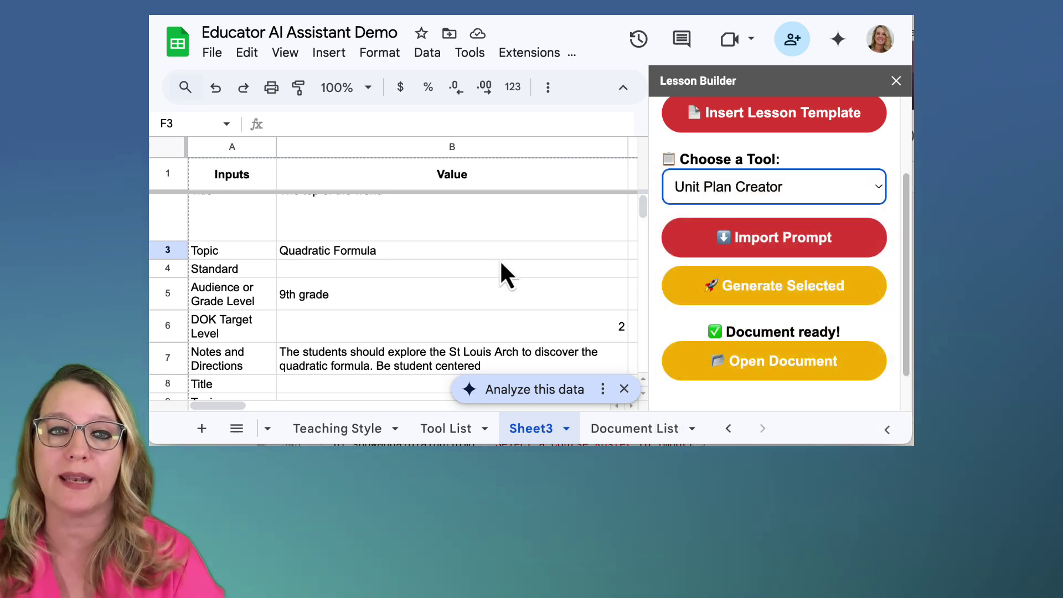
left_click(794, 249)
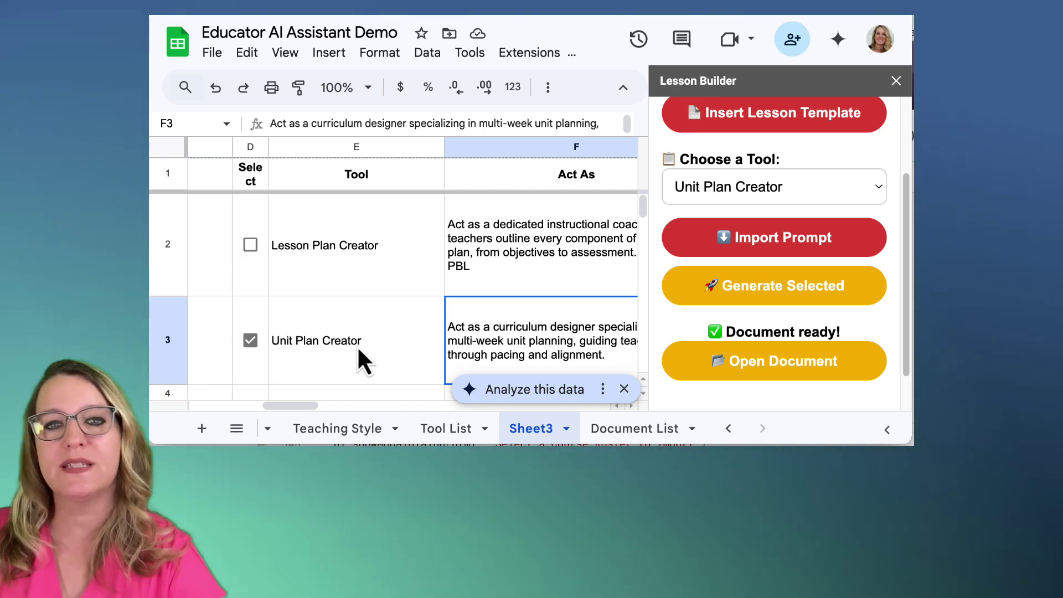
scroll(357, 345, "left", 5)
scroll(357, 345, "left", 2)
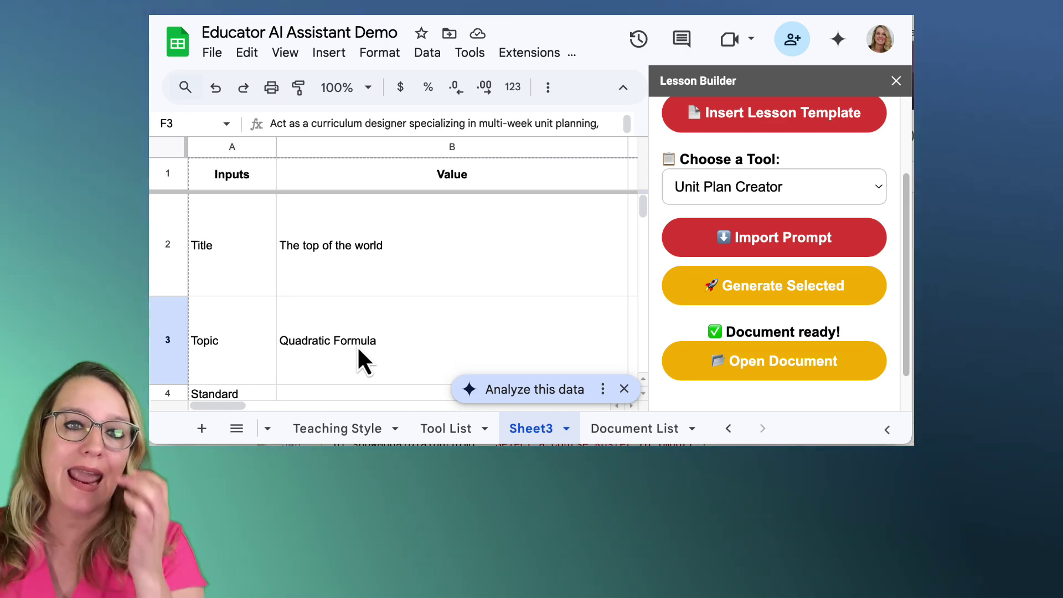
- Review the Inputs column on Sheet3 and select the Standard label in A4
scroll(299, 296, "down", 2)
scroll(299, 296, "down", 8)
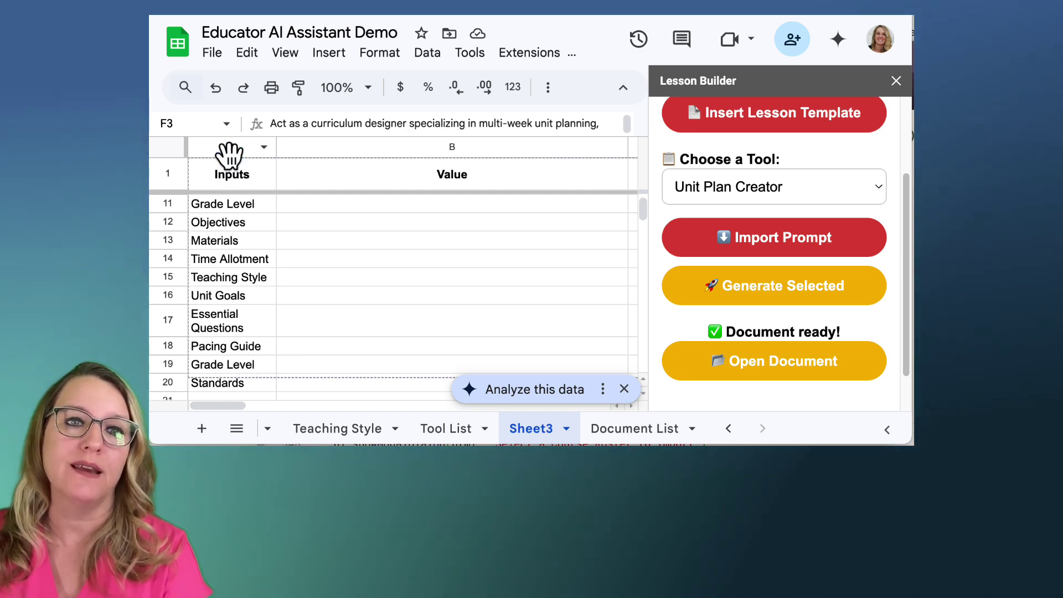
left_click(230, 147)
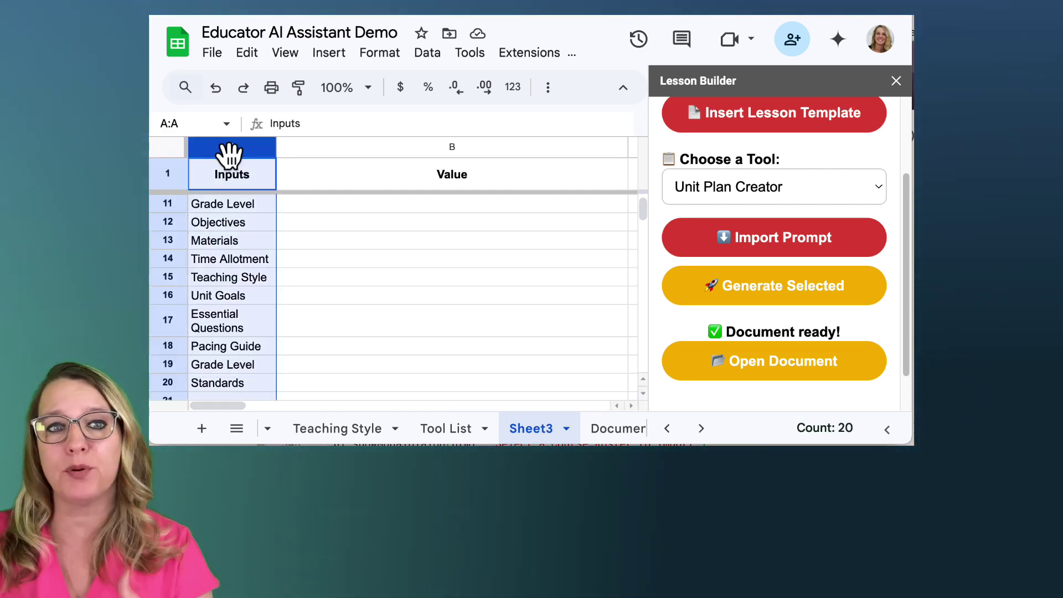
scroll(281, 264, "up", 10)
left_click(244, 278)
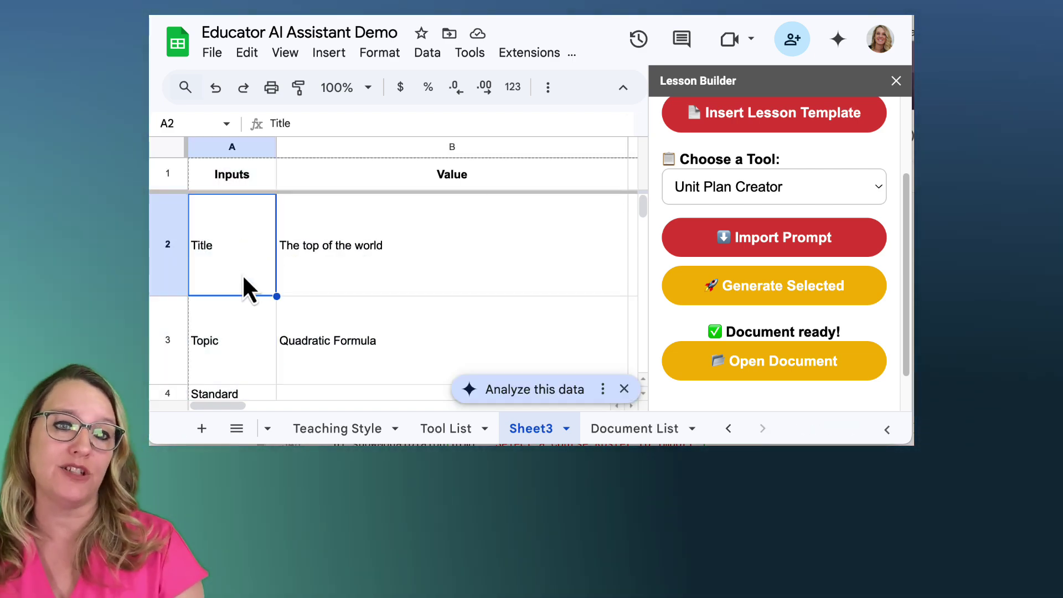
left_click(244, 375)
left_click(245, 393)
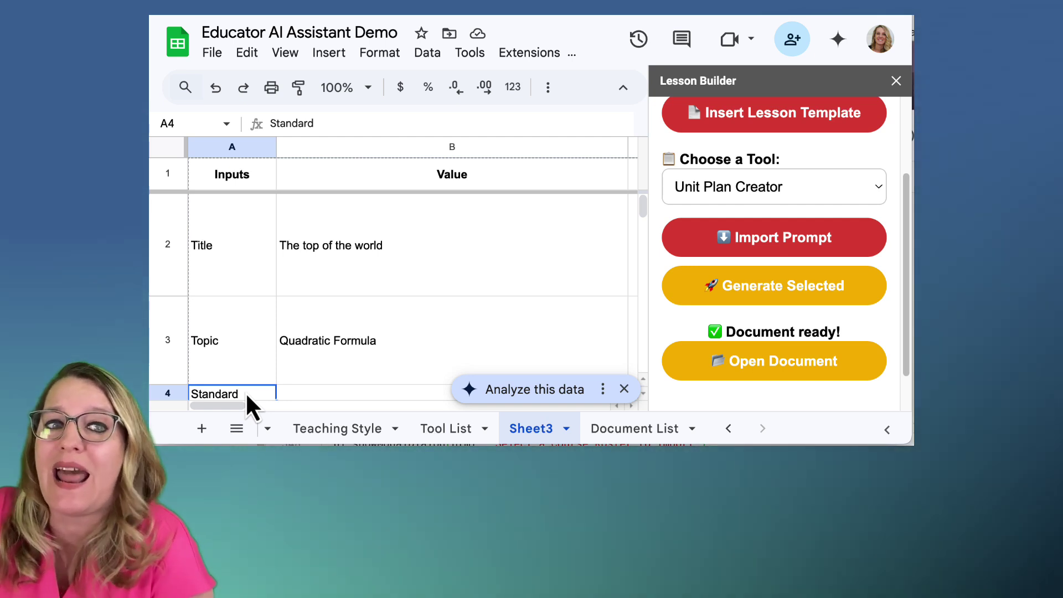
- Relabel row 4 as 'Technology to Use' with the value 'Google Vids'
scroll(246, 394, "down", 1)
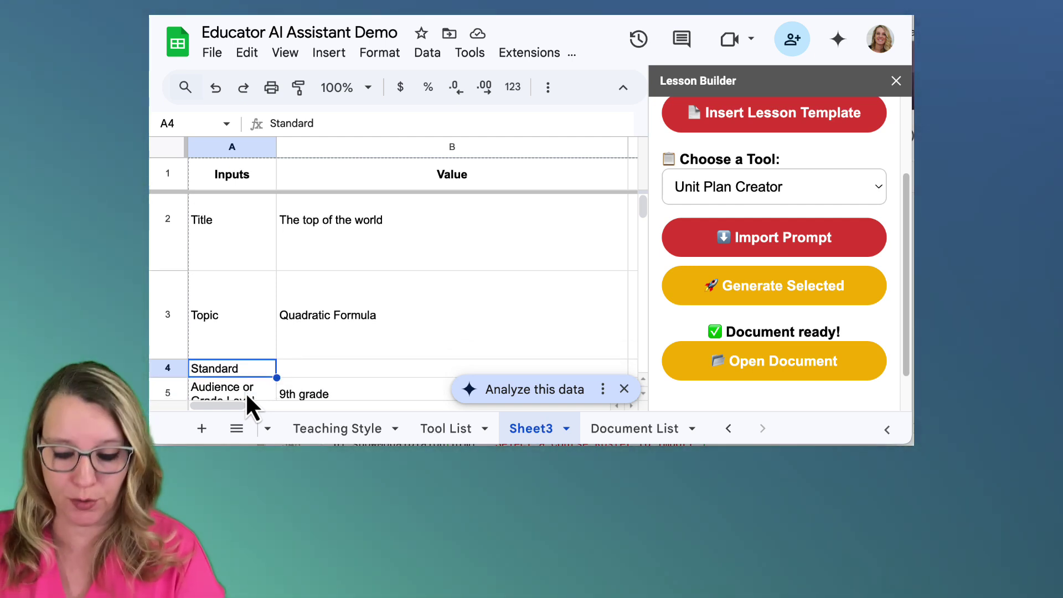
type("Technolo")
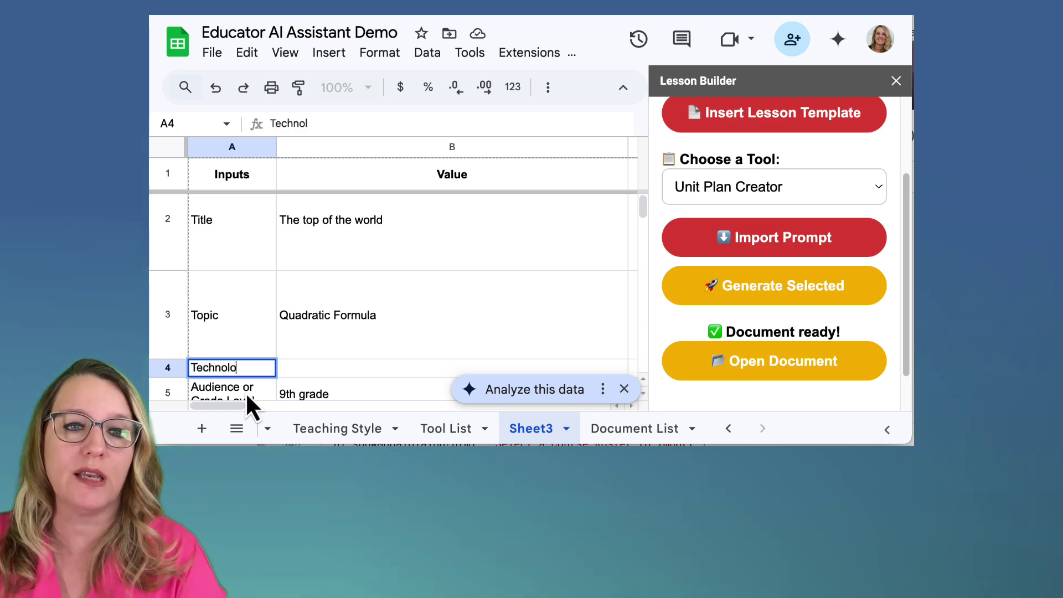
type("gy to Use")
key("Tab")
type("G")
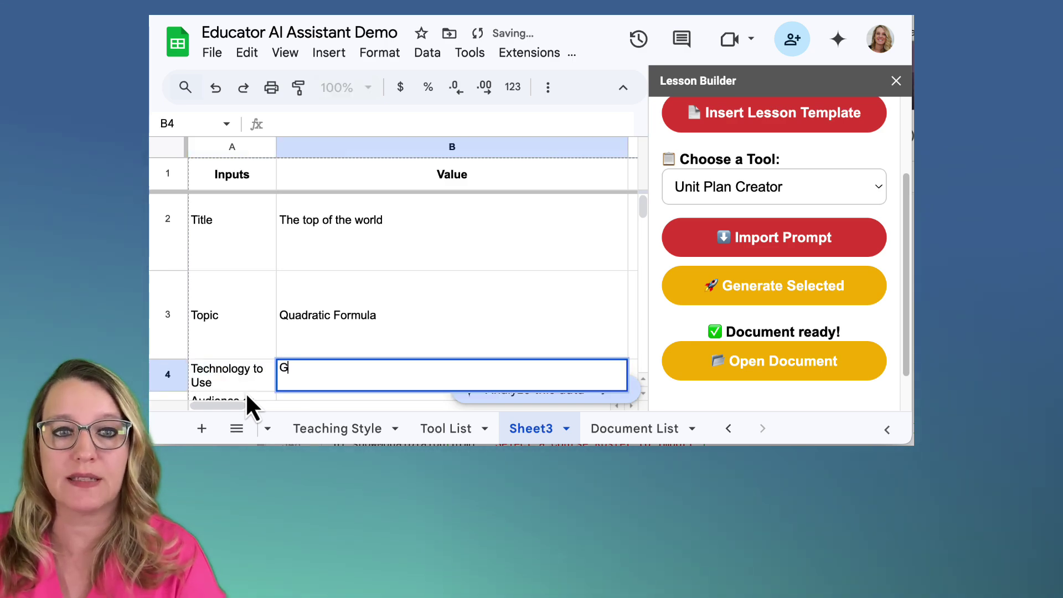
type("oogle Vids")
key("Return")
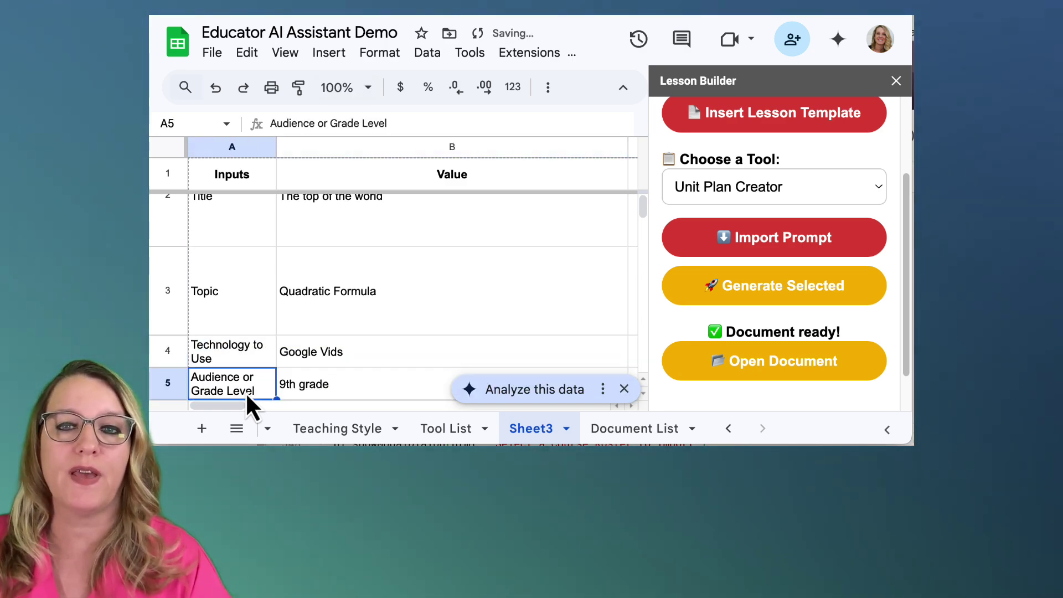
scroll(282, 399, "down", 5)
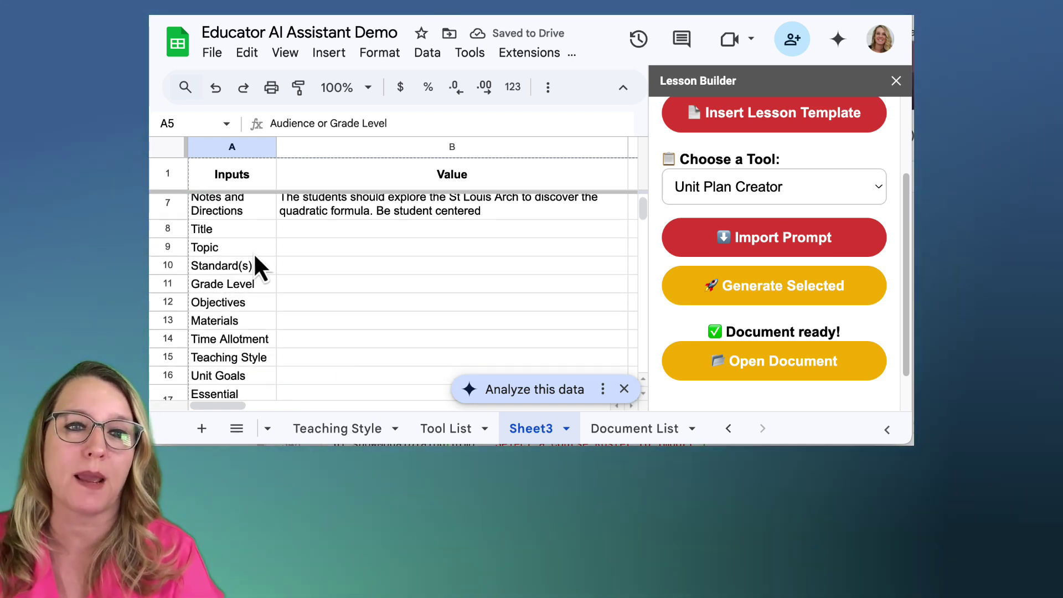
scroll(256, 268, "down", 3)
- Enter 'Student Centered', 'Project Based' and 'Can the St. Louis Arch Fall Over?' in B15–B17
scroll(255, 258, "down", 1)
left_click(290, 265)
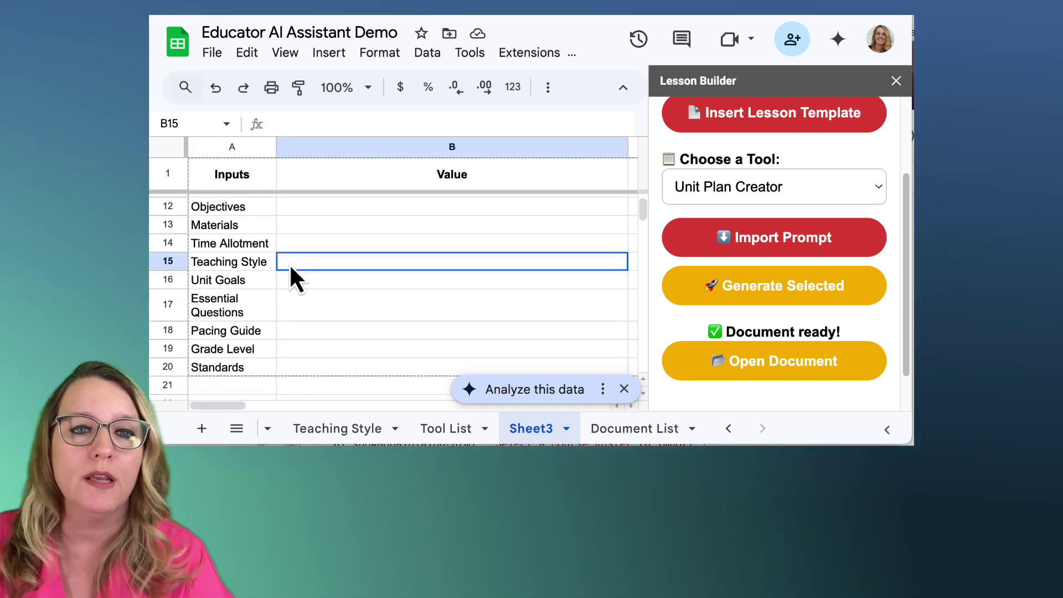
type("Student Ce")
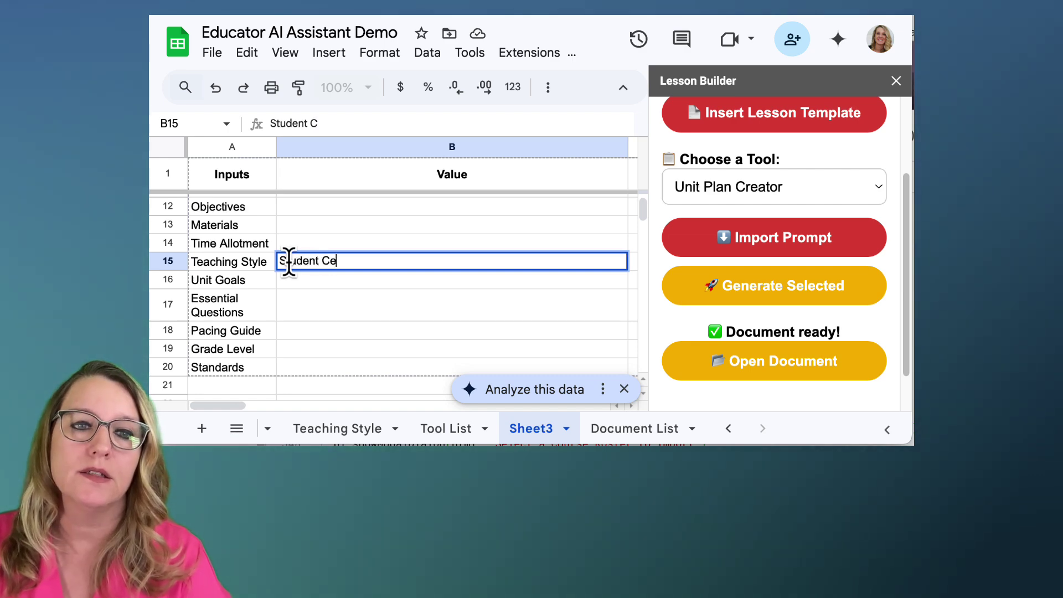
type("ntered")
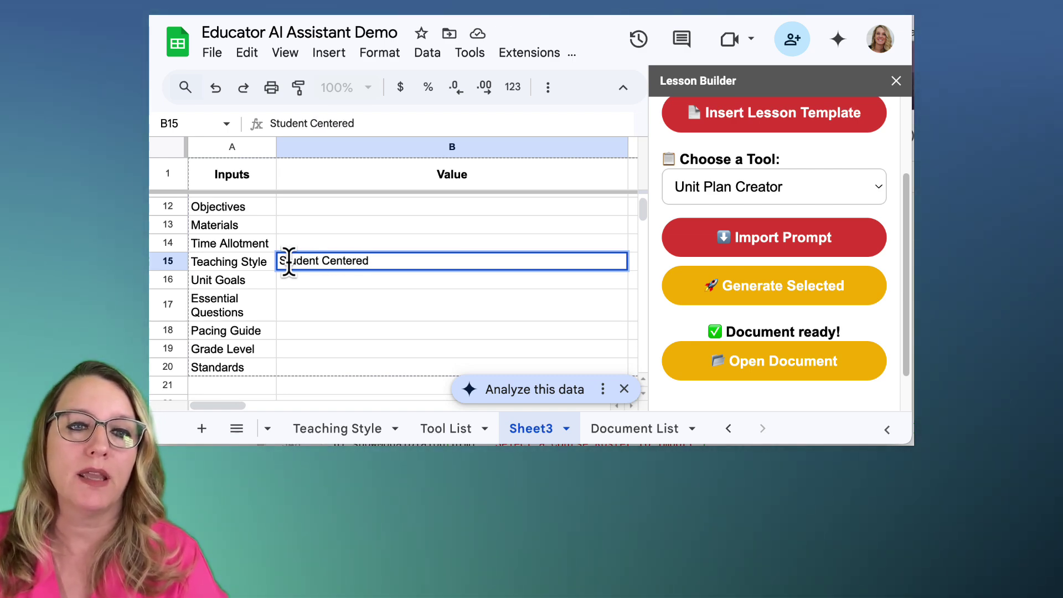
key("Tab")
scroll(430, 277, "left", 3)
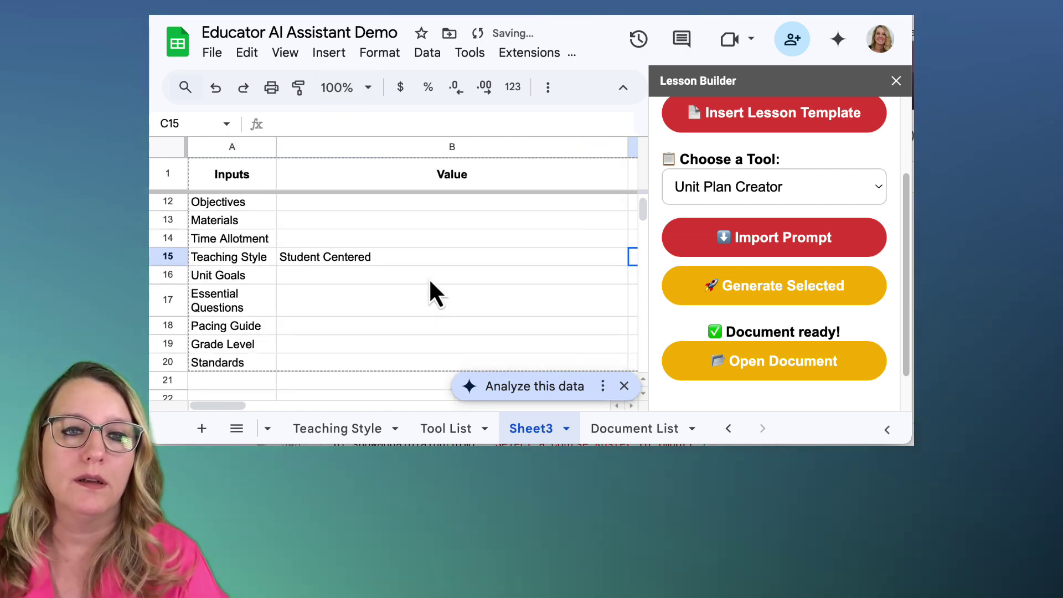
left_click(411, 275)
type("Project")
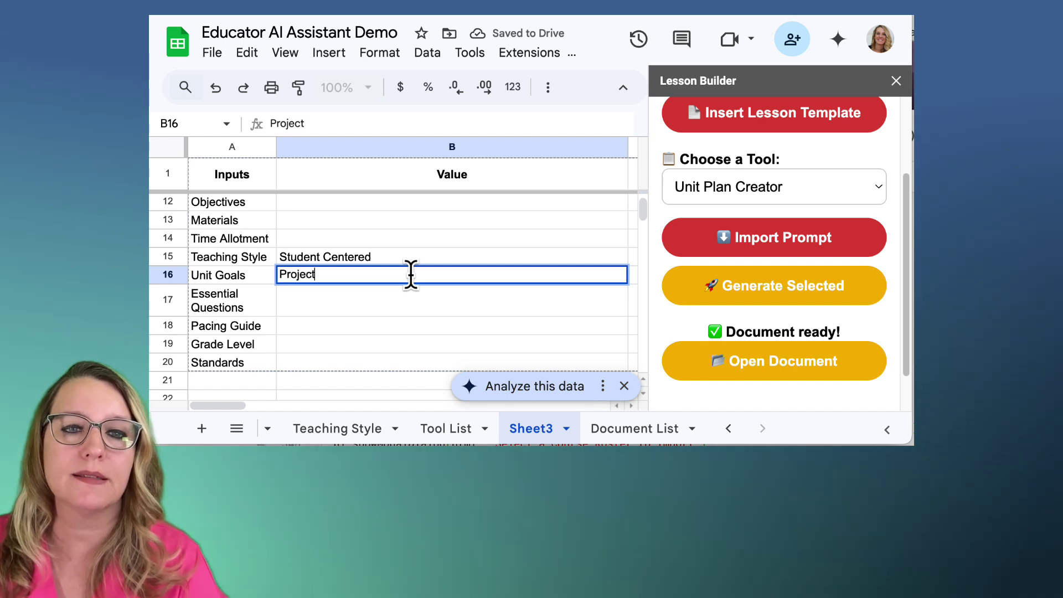
type(" Based")
key("Return")
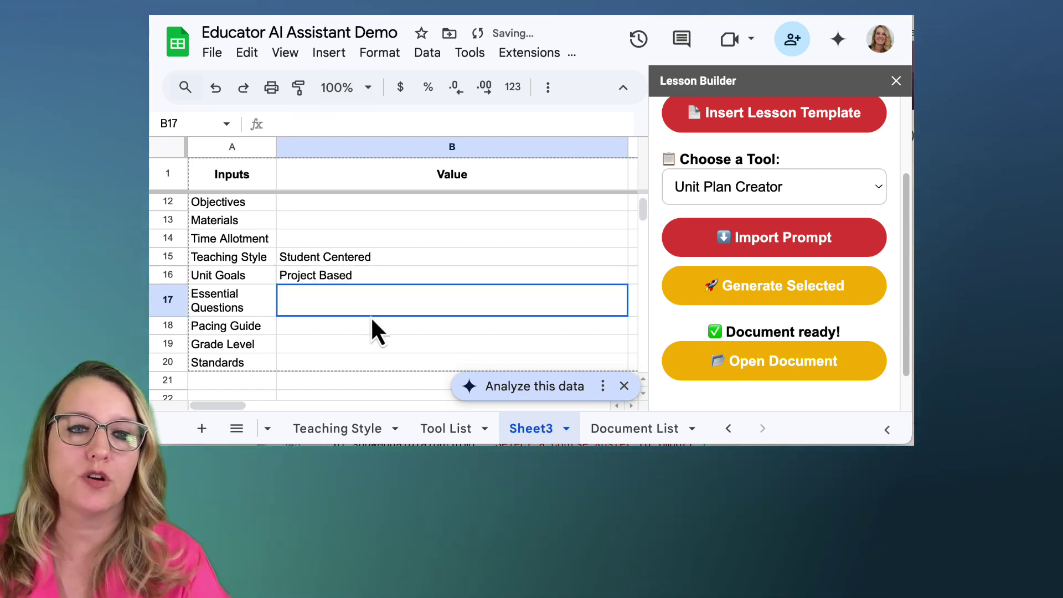
type("Can t")
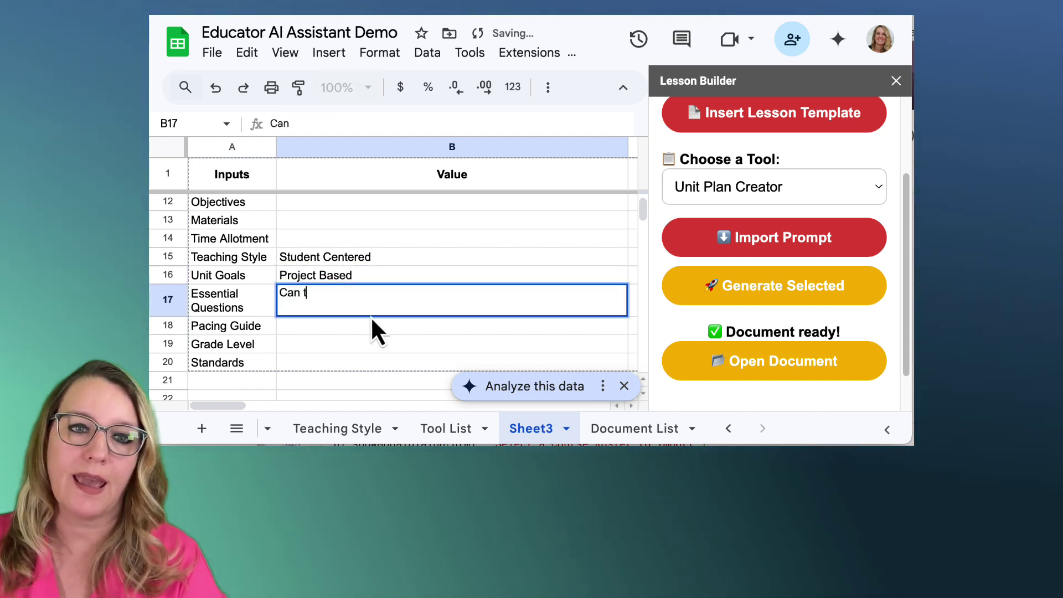
type("he St. Loui")
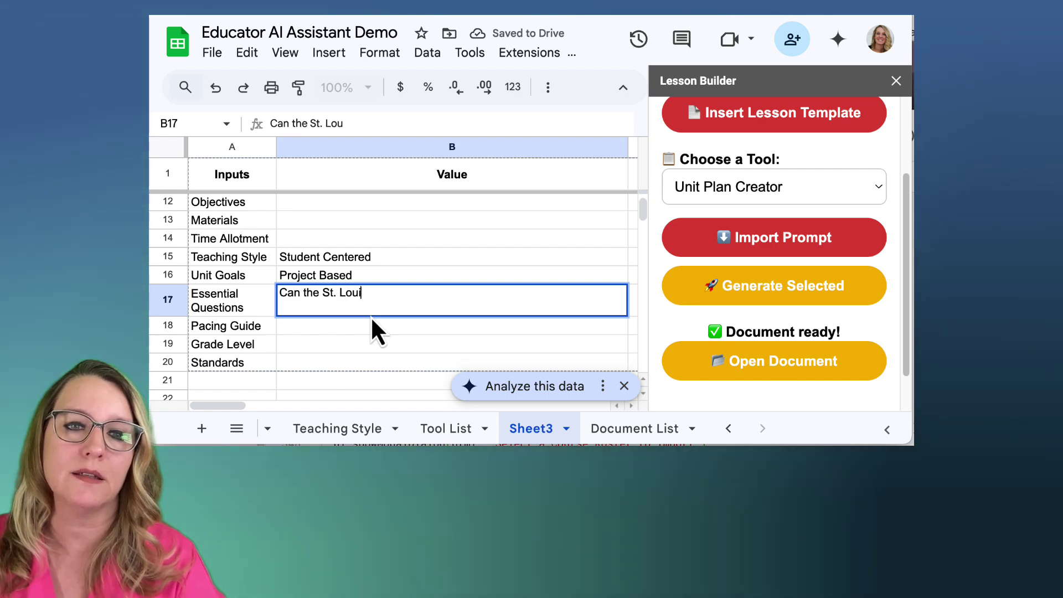
type("s Arch Fall")
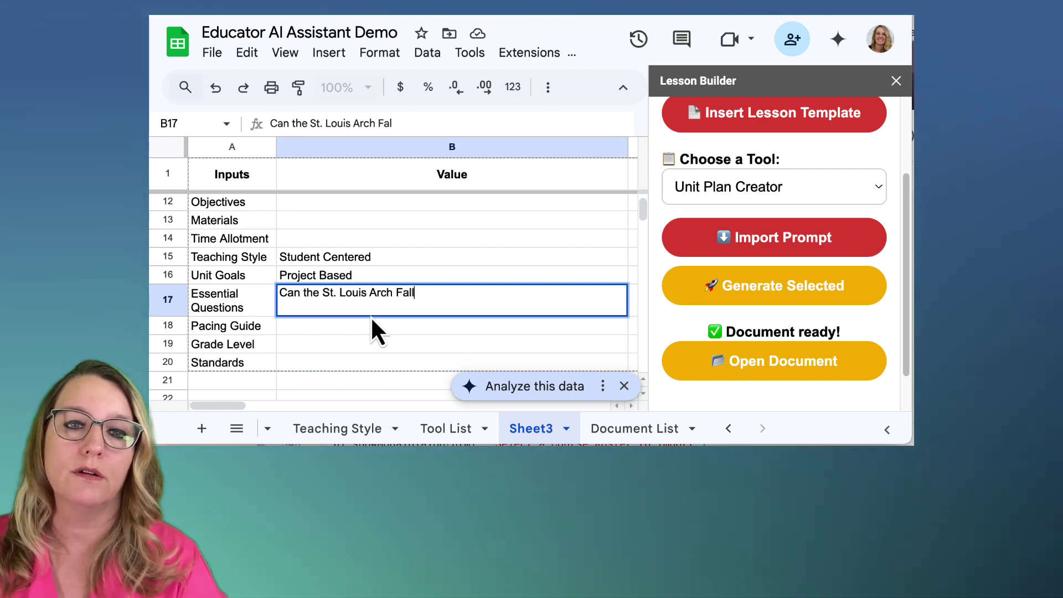
type(" Over?")
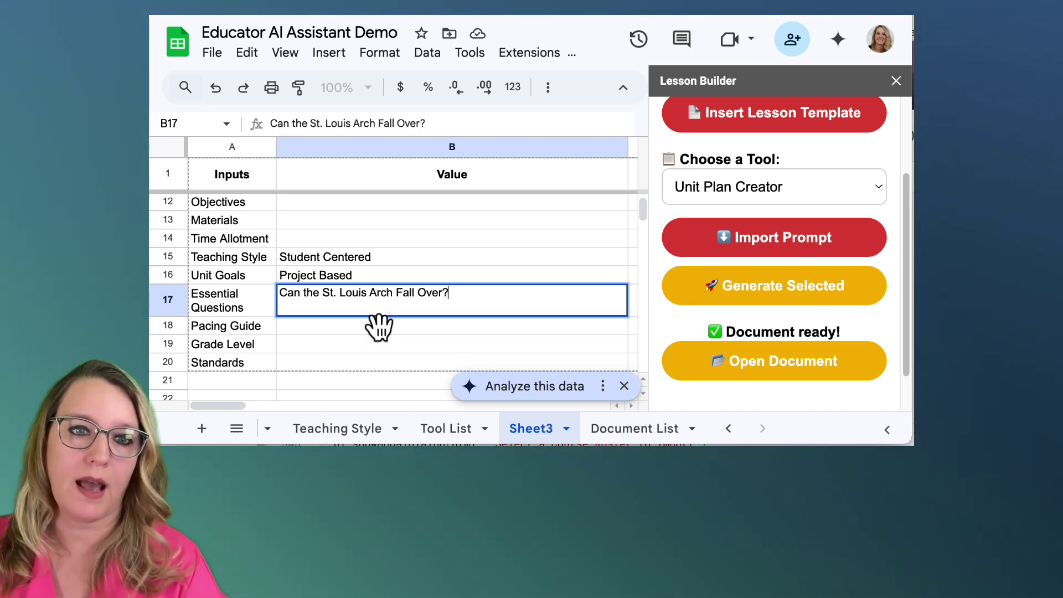
key("Return")
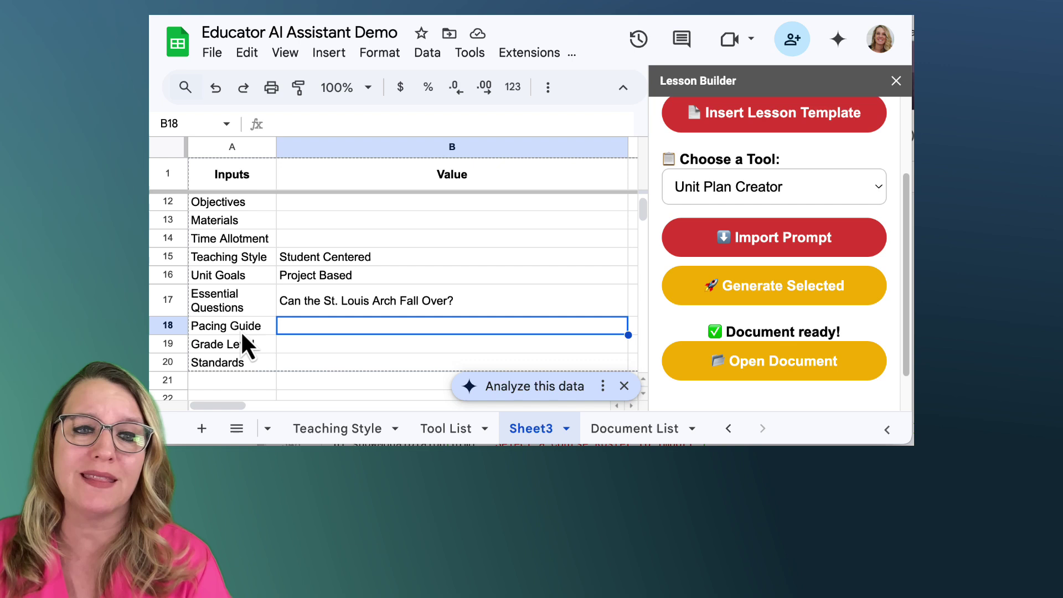
- Rename Pacing Guide to 'Conversation Question' with value 'Have you been to the St. Louis Arch and would you like to?'
left_click(242, 333)
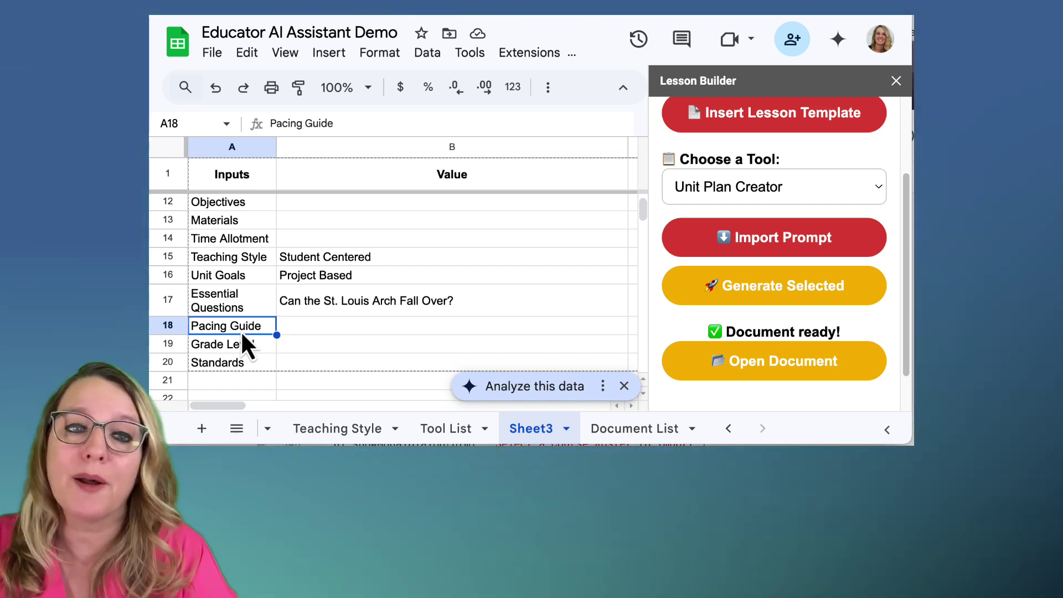
type("Conversation")
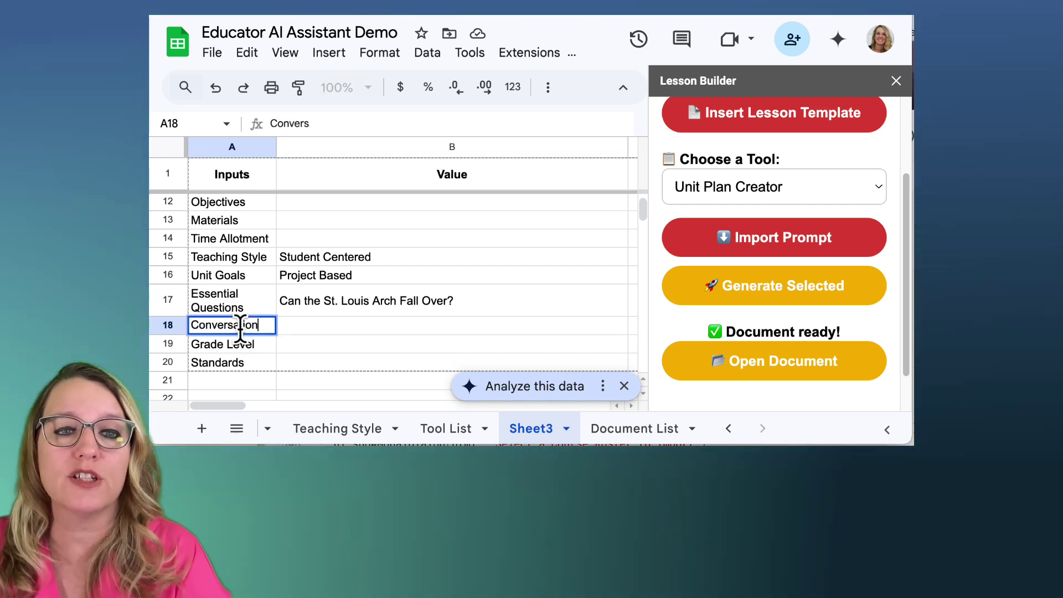
type(" Question")
key("Tab")
type("Have ")
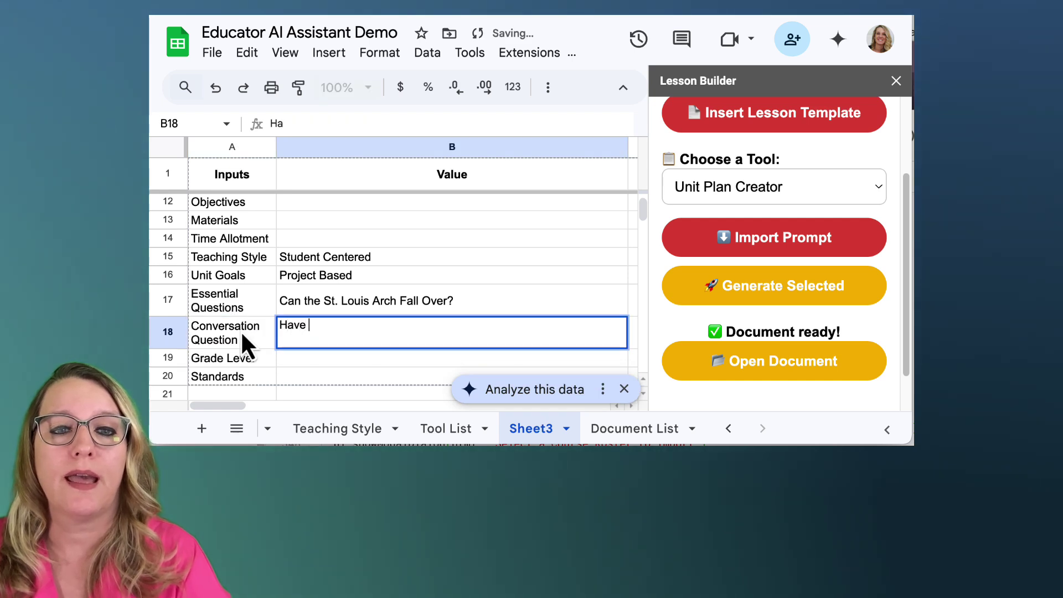
type("you been to th")
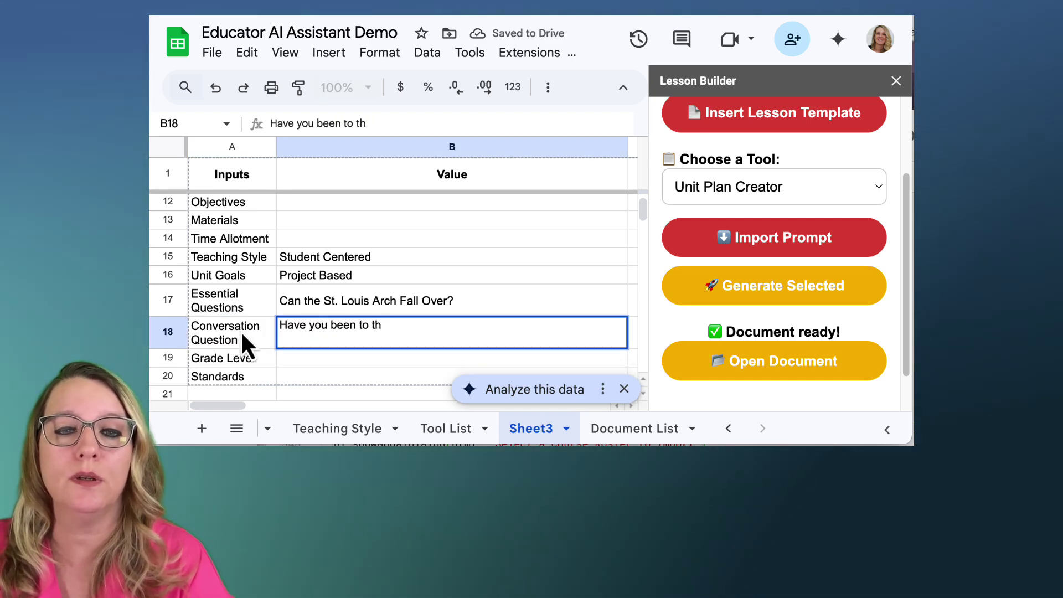
type("e St. Louis A")
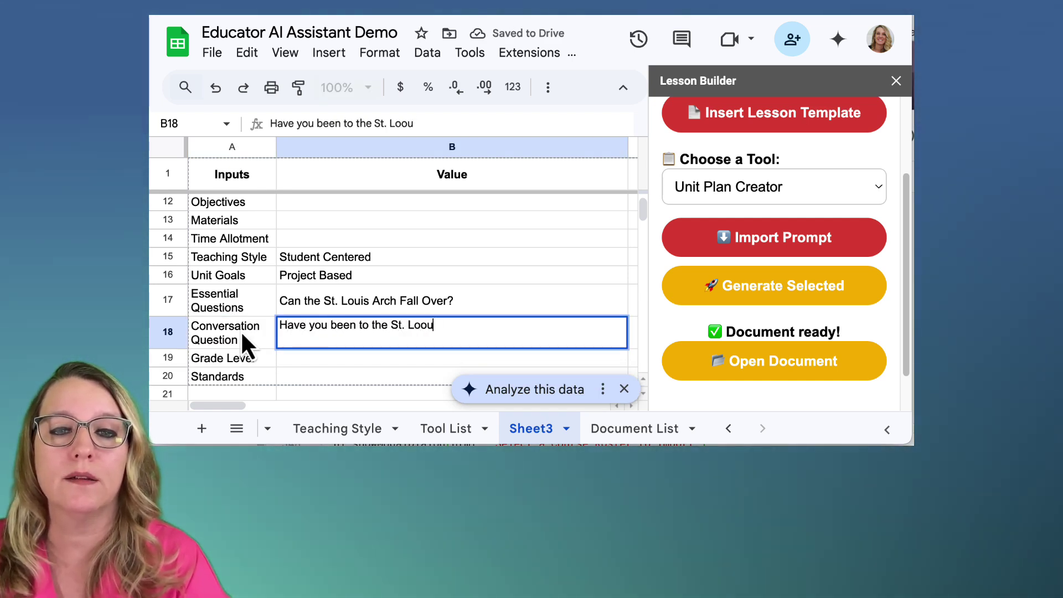
type("rch")
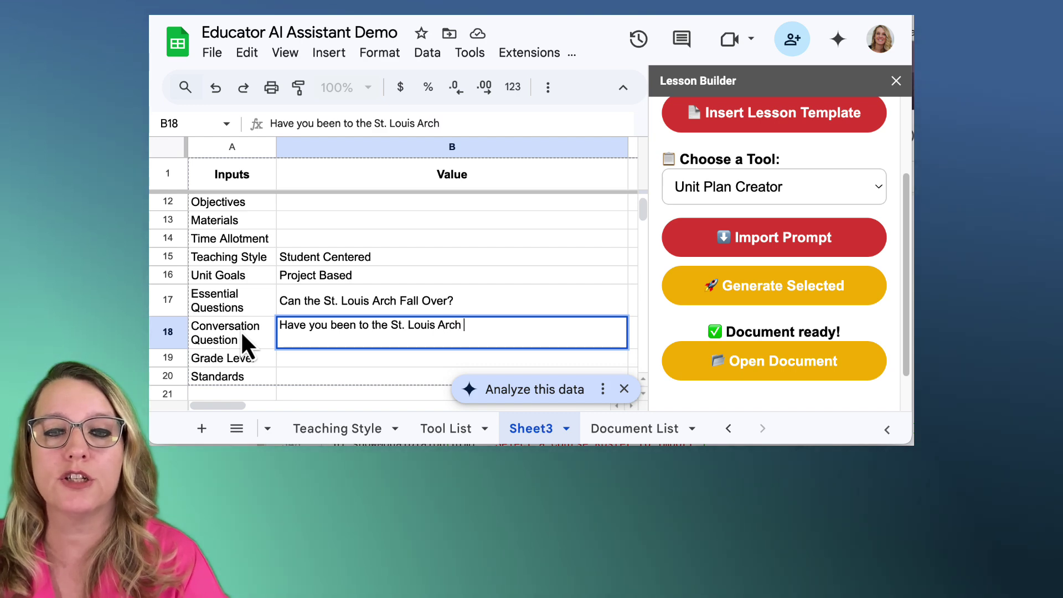
type(" and would you like to")
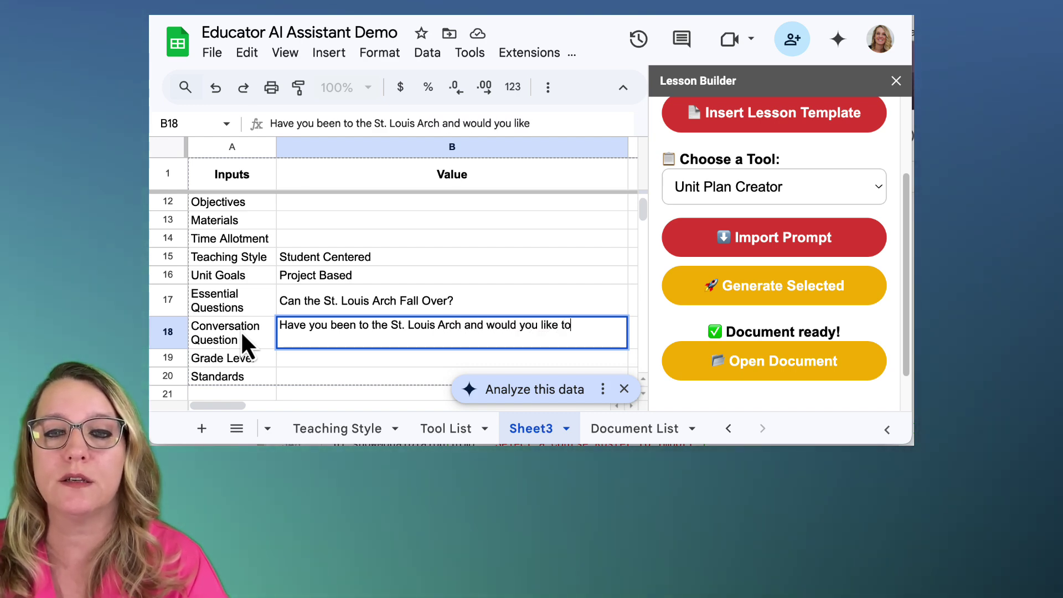
type("?")
key("Return")
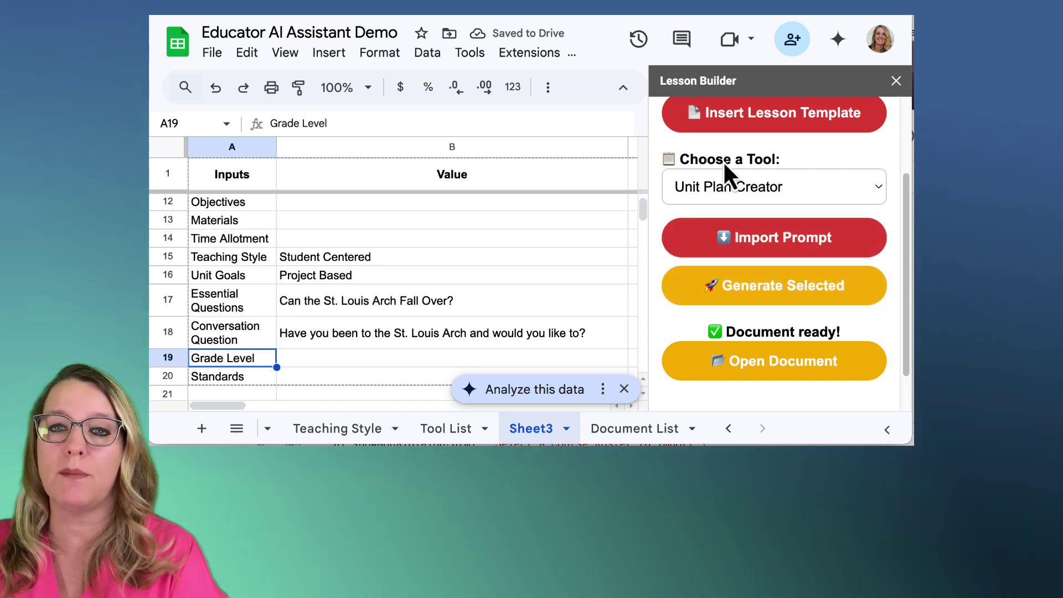
- Generate the unit plan, then inspect its new row 3 entry in the Document List
left_click(743, 291)
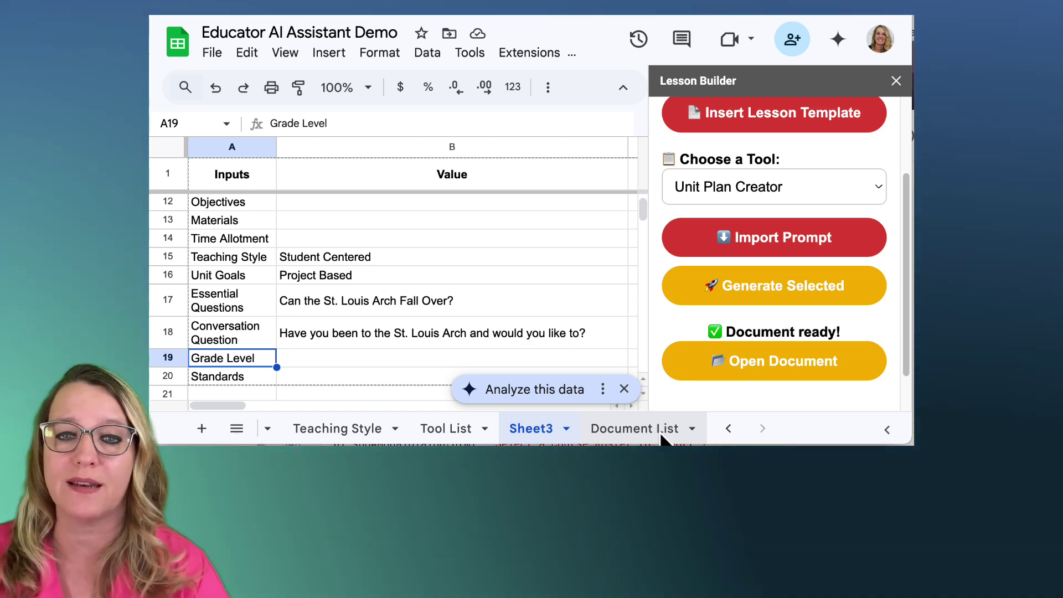
left_click(643, 429)
scroll(454, 283, "down", 1)
left_click(424, 327)
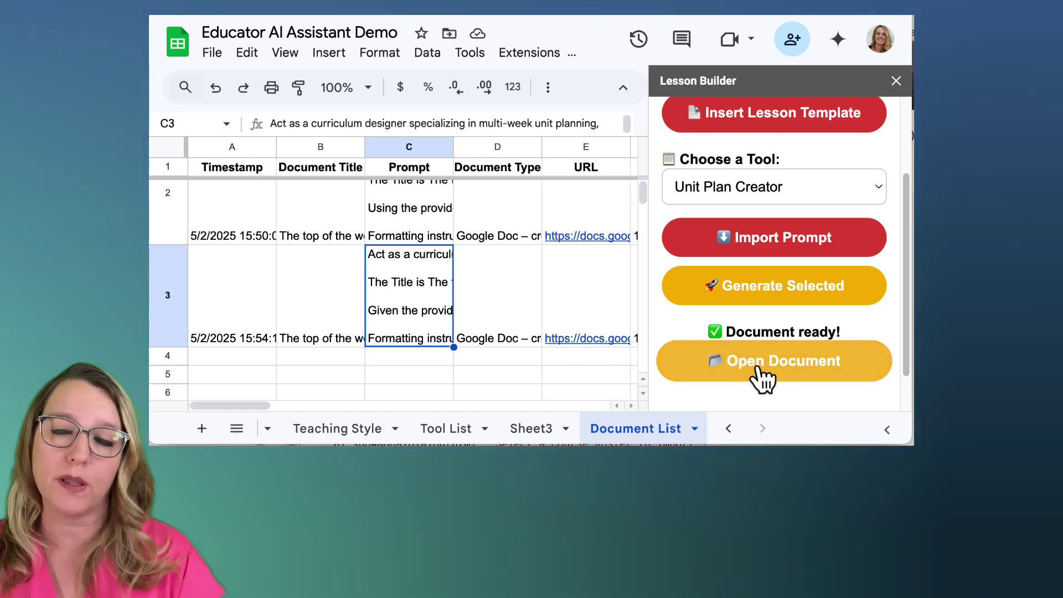
- Open the generated 'The top of the world' unit plan doc and scroll through it
left_click(769, 374)
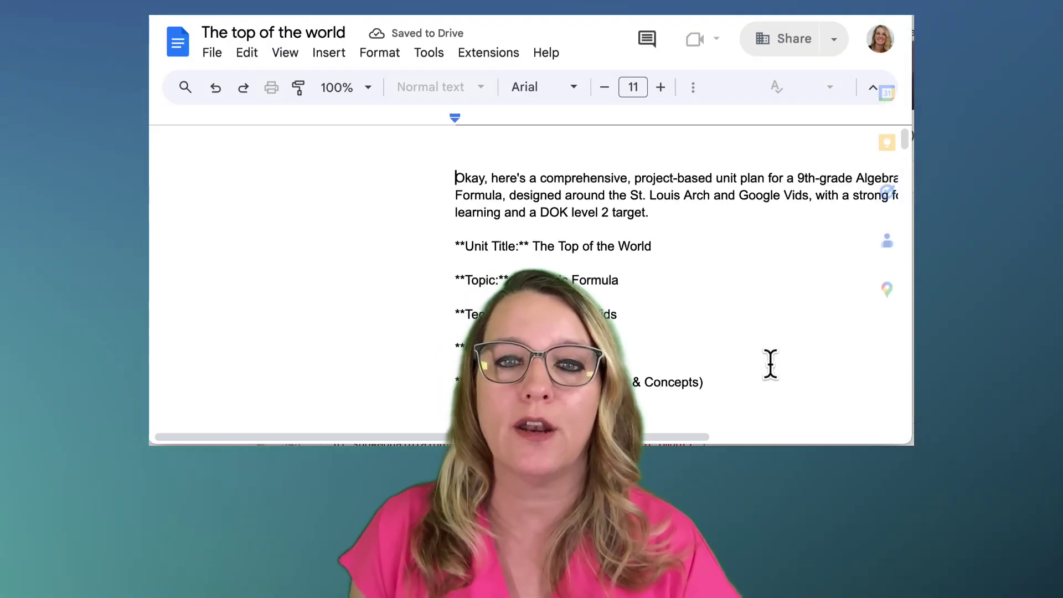
scroll(771, 363, "down", 15)
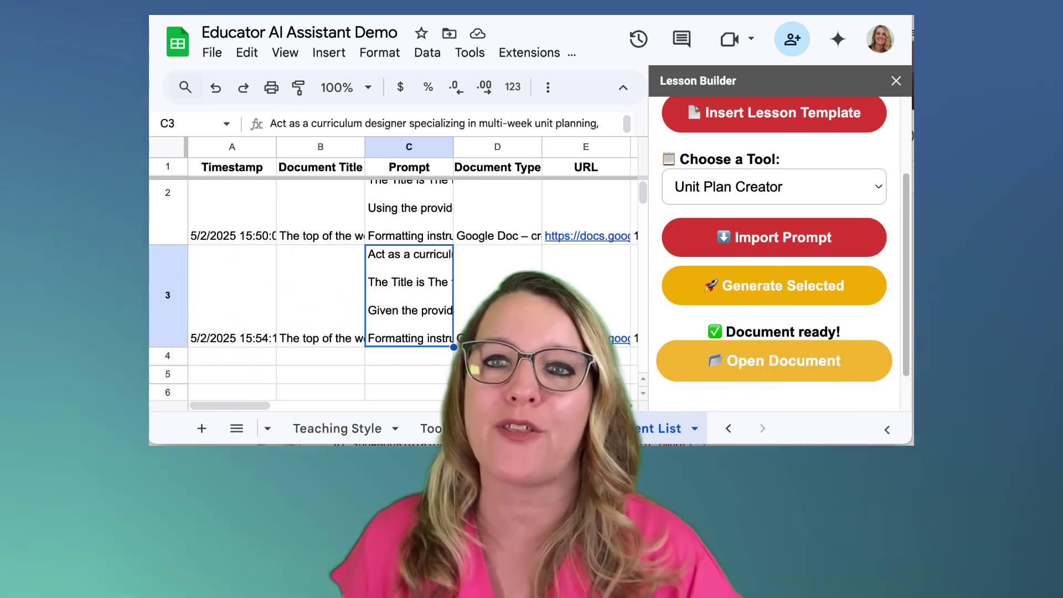
- Open the Gemini side panel beside the Document List
left_click(849, 44)
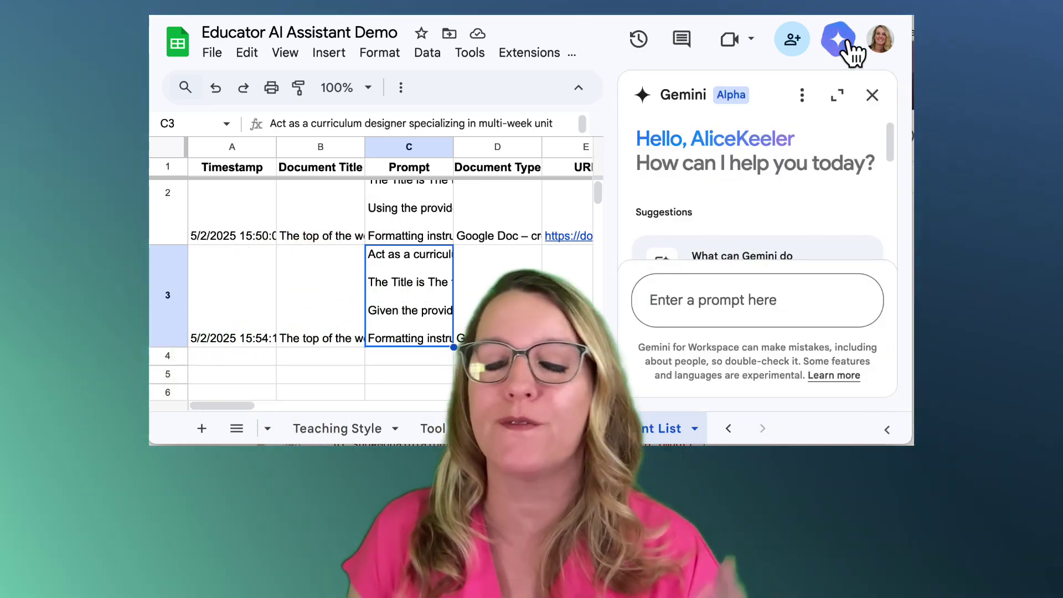